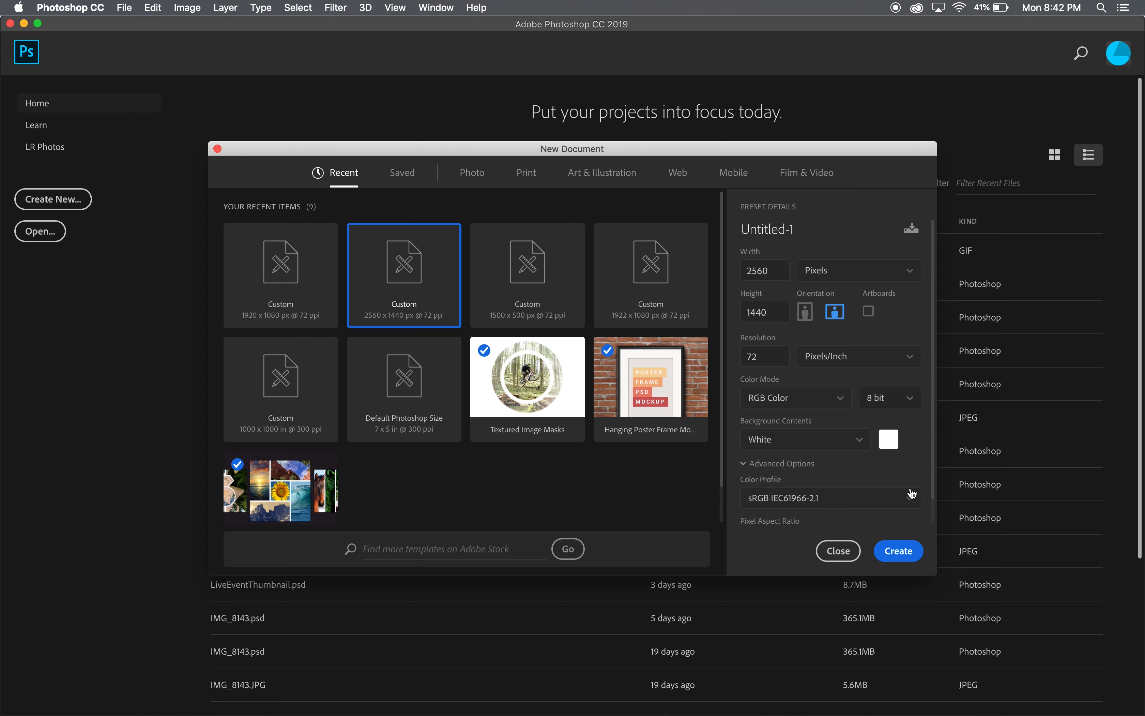
# - Try a width of 1920 pixels for the new document and replace its height value
pyautogui.moveTo(933, 483); pyautogui.dragTo(939, 421)
pyautogui.click(777, 275)
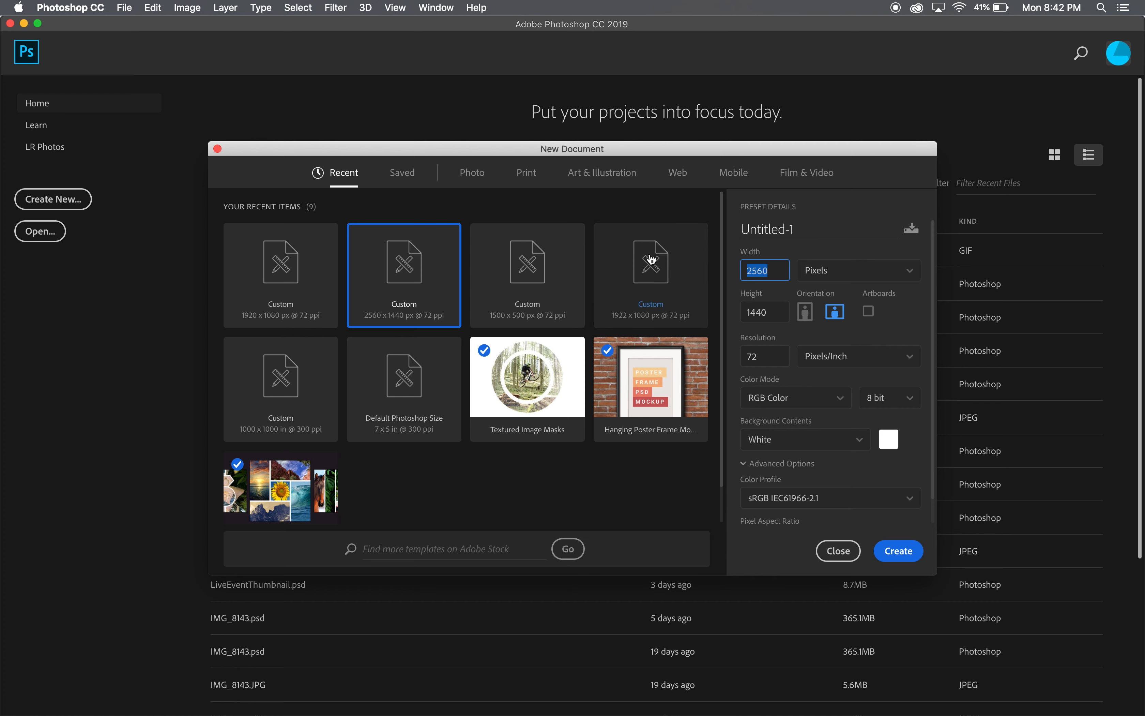
pyautogui.write('19')
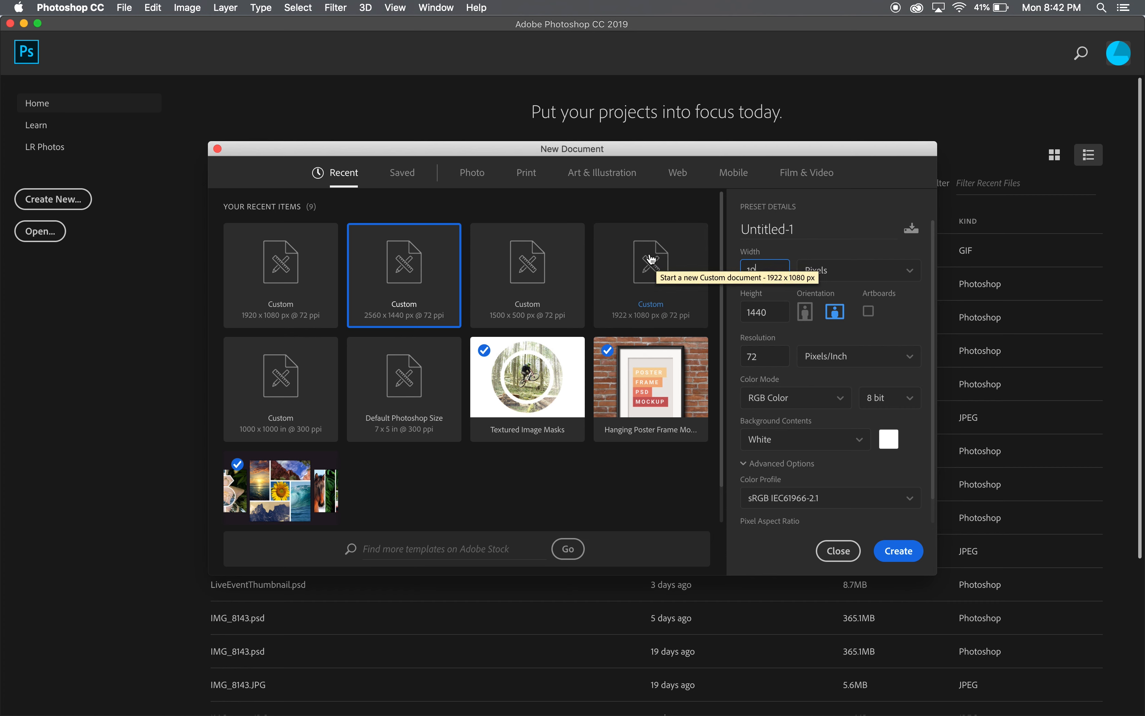
pyautogui.write('20')
pyautogui.click(775, 308)
pyautogui.press('BackSpace')
pyautogui.write('10')
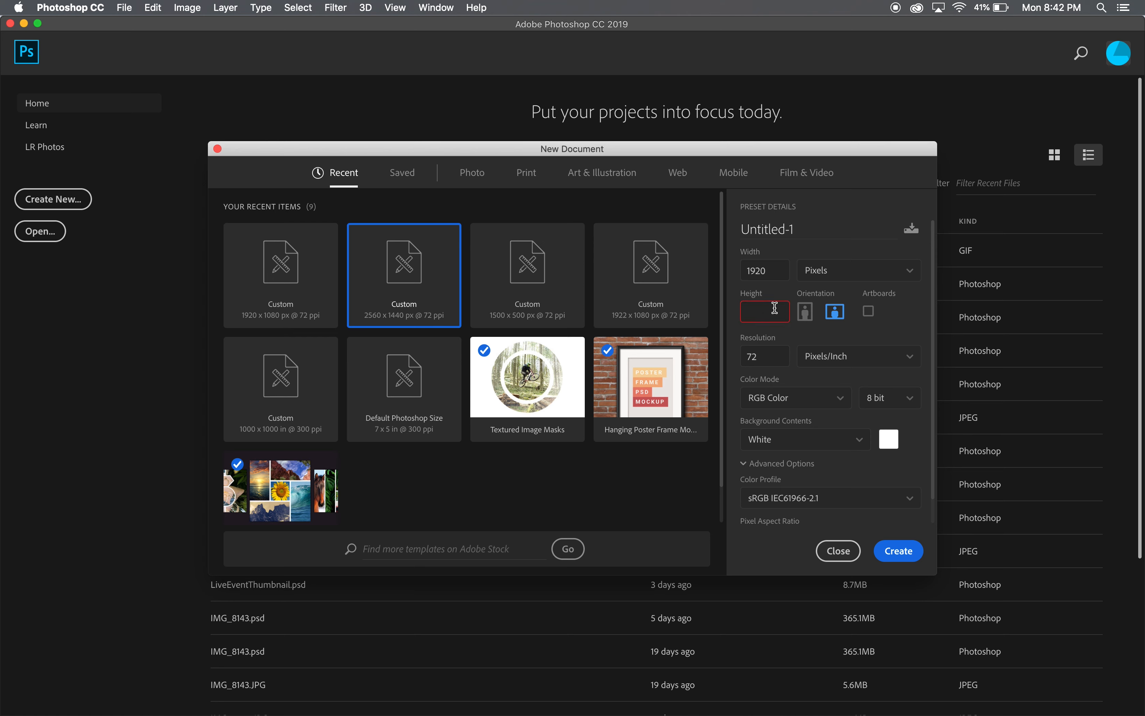
pyautogui.write('1440')
# - Set the new document's size to 2560 by 1440 pixels and create it
pyautogui.doubleClick(772, 272)
pyautogui.write('256')
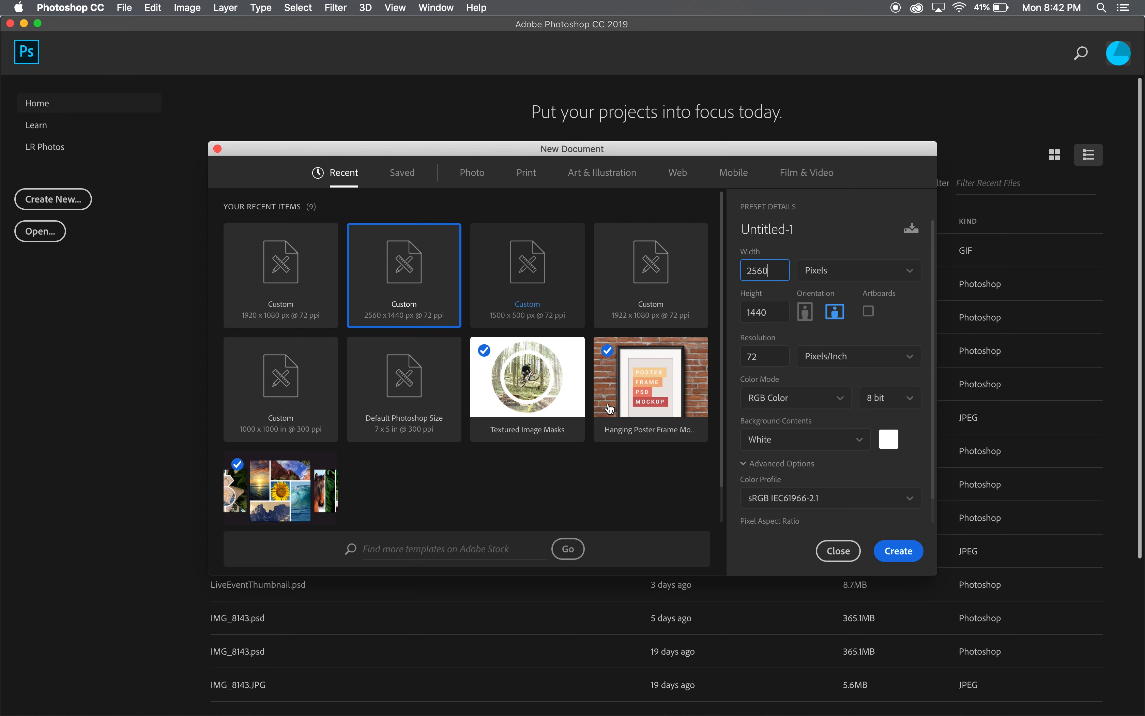
pyautogui.click(903, 512)
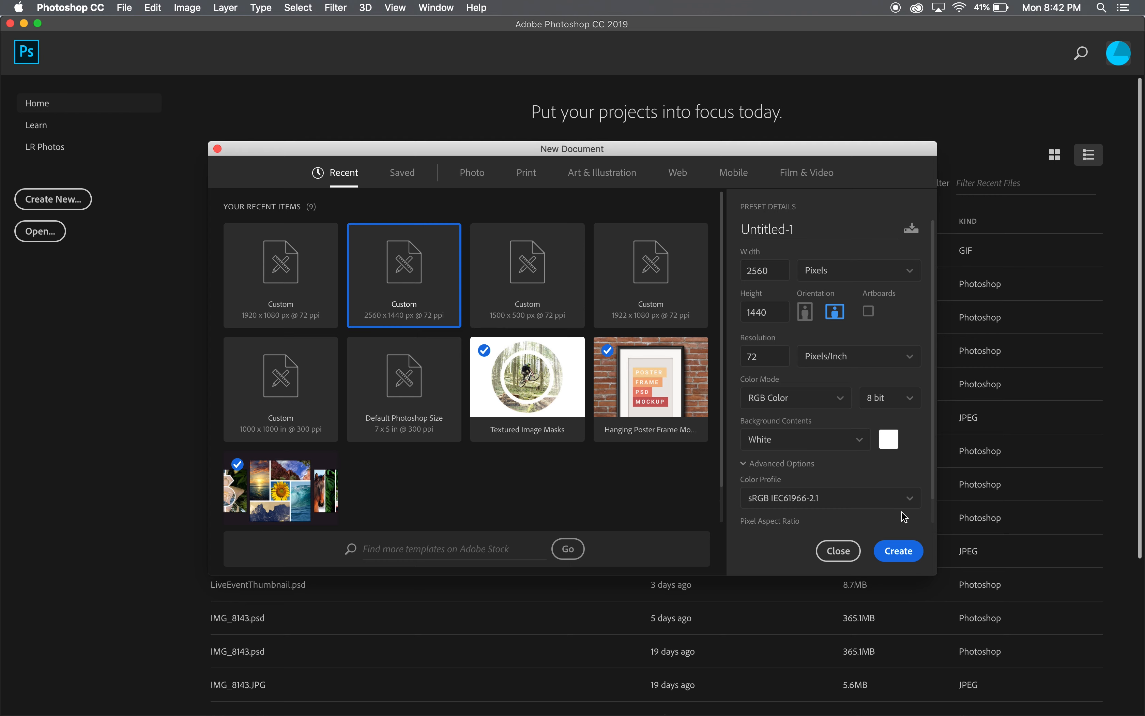
pyautogui.click(901, 551)
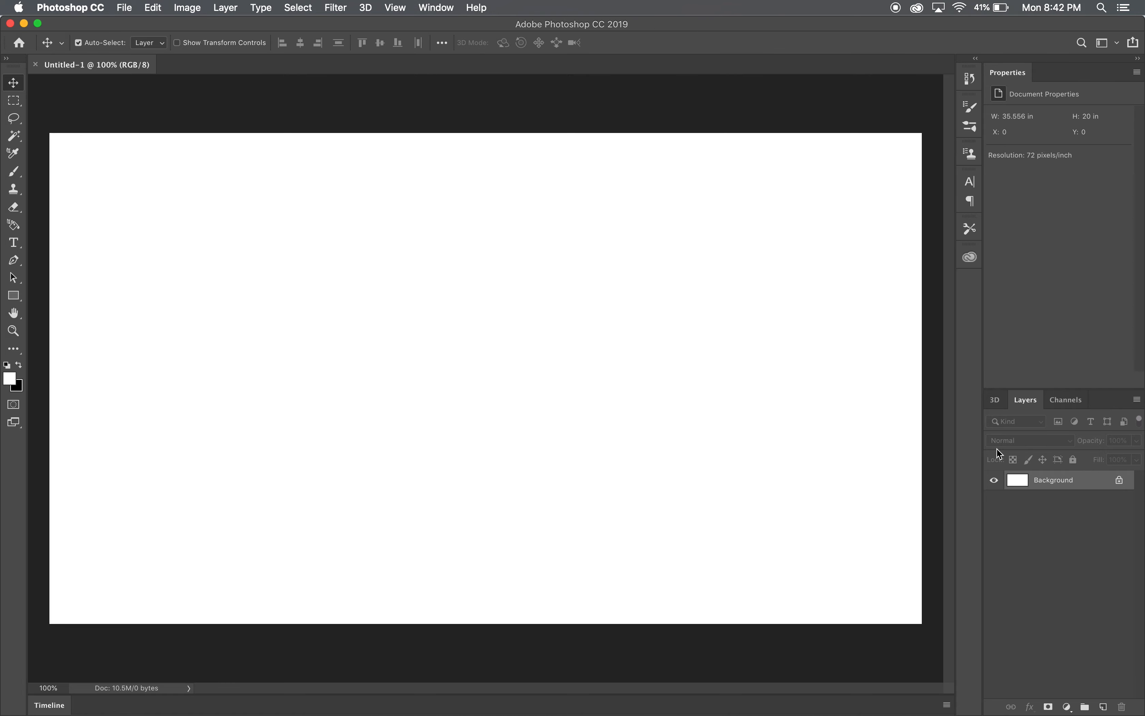
# - Place Fortnite_20190420102302.jpg from the desktop onto the blank canvas
pyautogui.click(694, 29)
pyautogui.moveTo(694, 28); pyautogui.dragTo(785, 18)
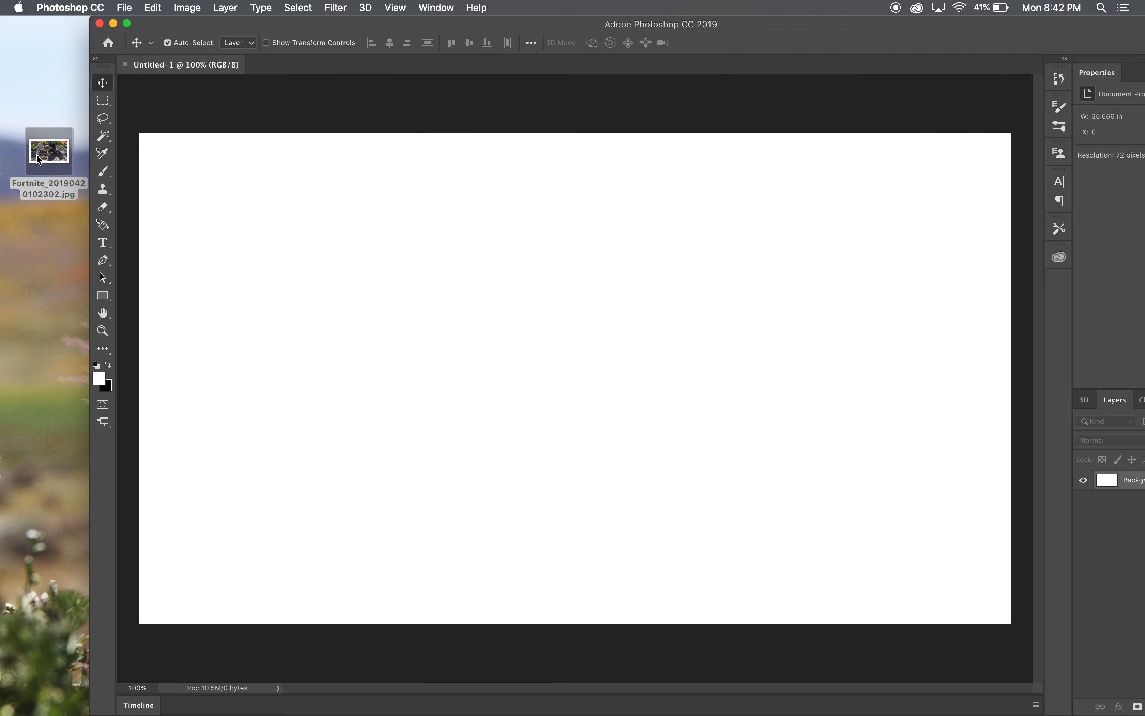
pyautogui.moveTo(39, 159); pyautogui.dragTo(538, 378)
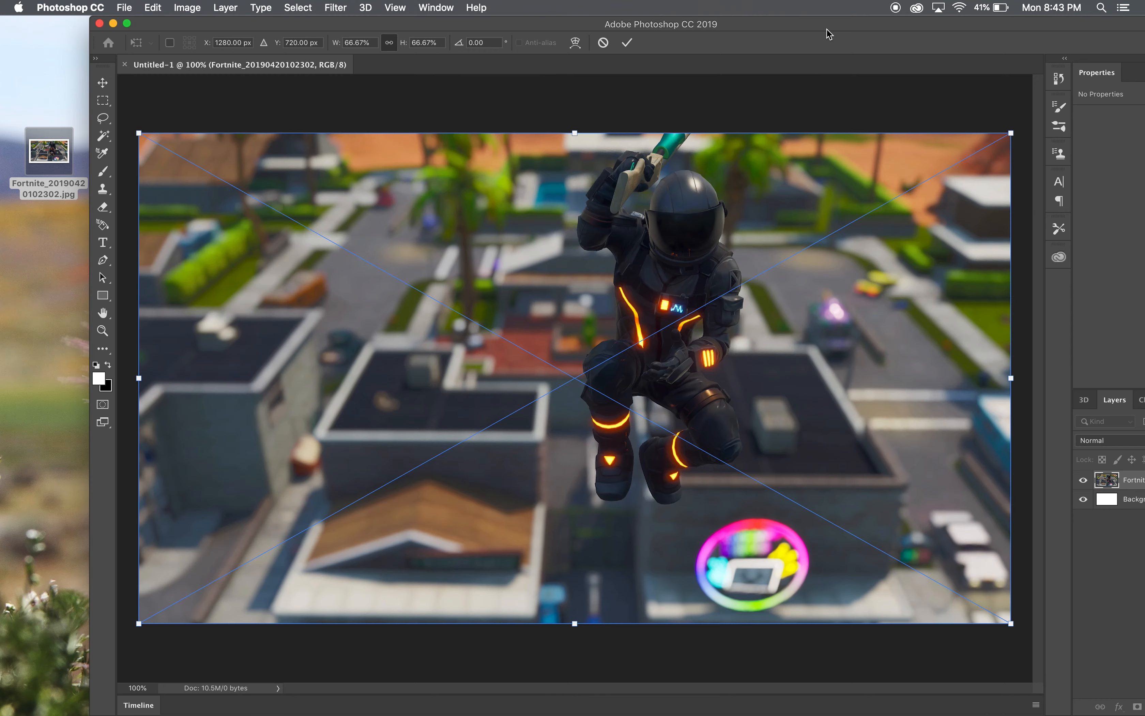
pyautogui.moveTo(829, 28); pyautogui.dragTo(740, 23)
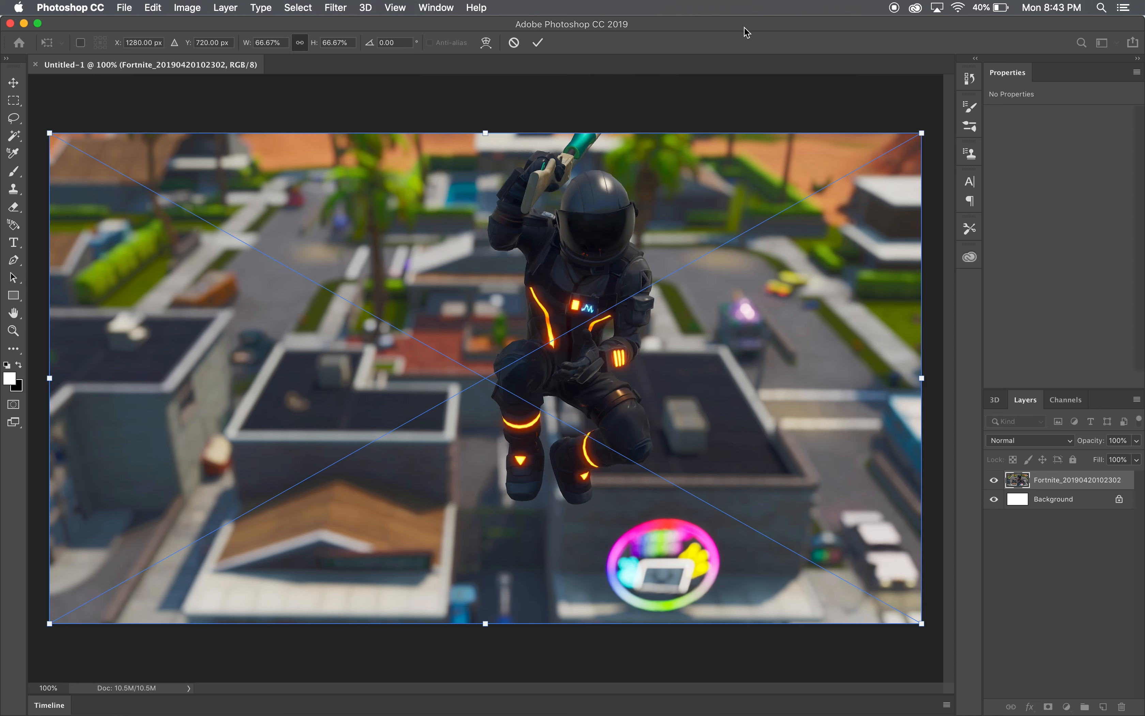
# - Try to bring in Thumbnail_Preset.png from the Thumbnail Essentials folder on the desktop
pyautogui.moveTo(738, 21); pyautogui.dragTo(685, 19)
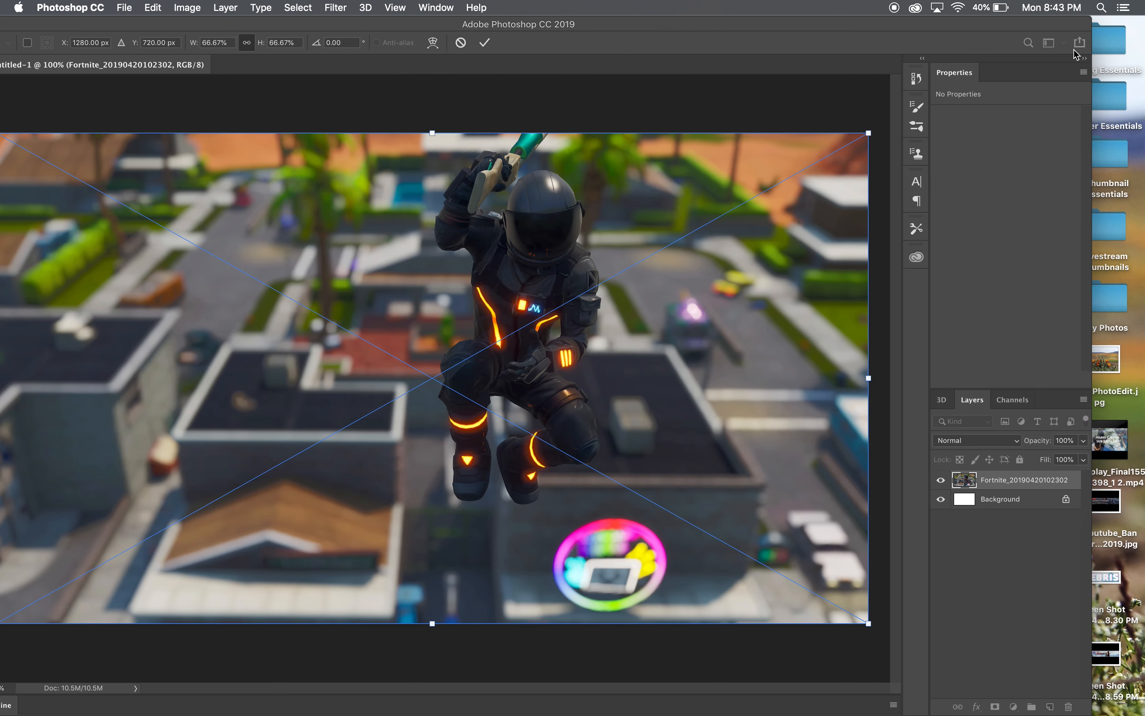
pyautogui.doubleClick(1117, 50)
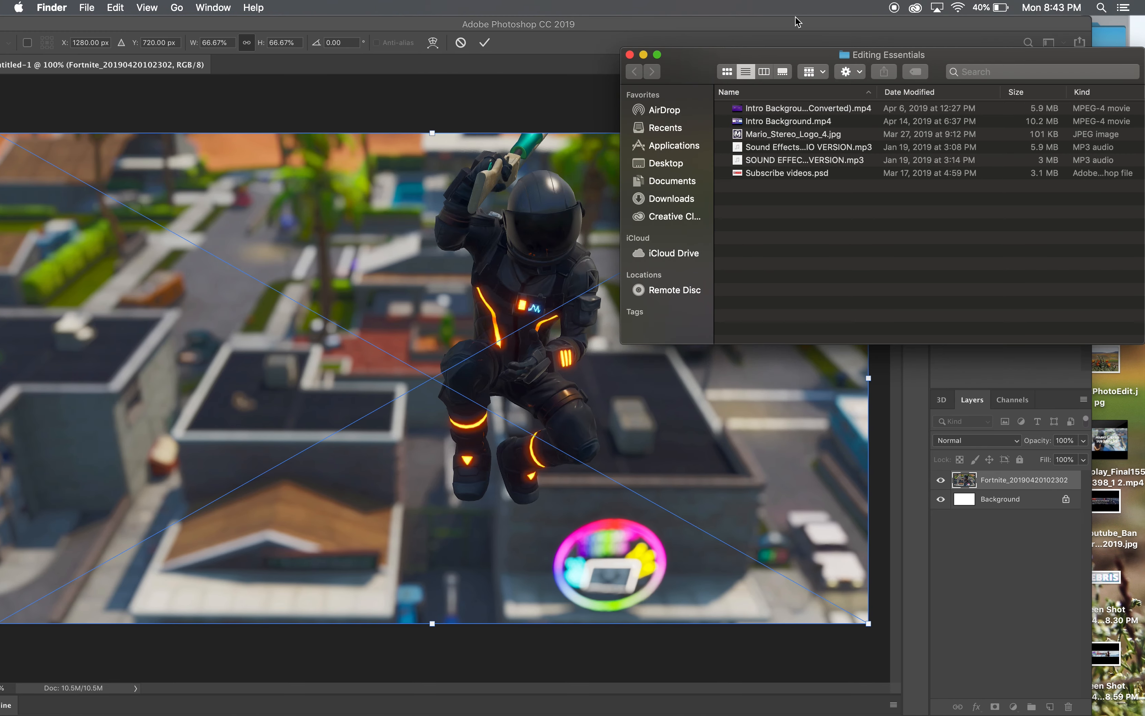
pyautogui.click(644, 55)
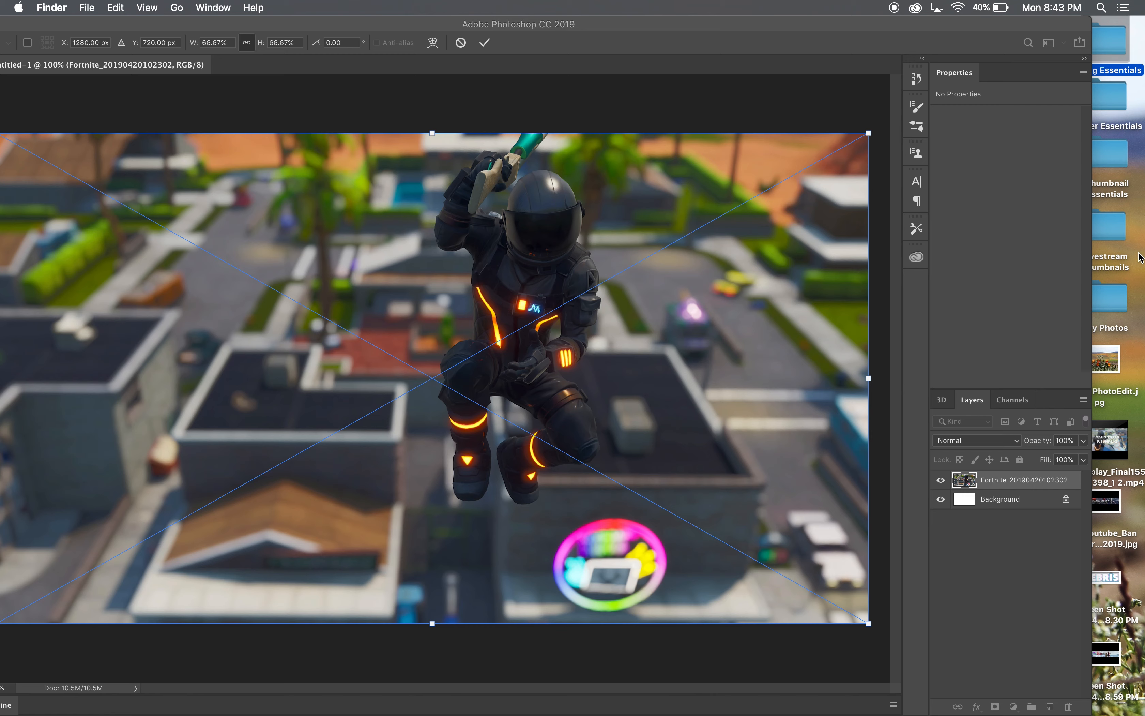
pyautogui.doubleClick(1120, 157)
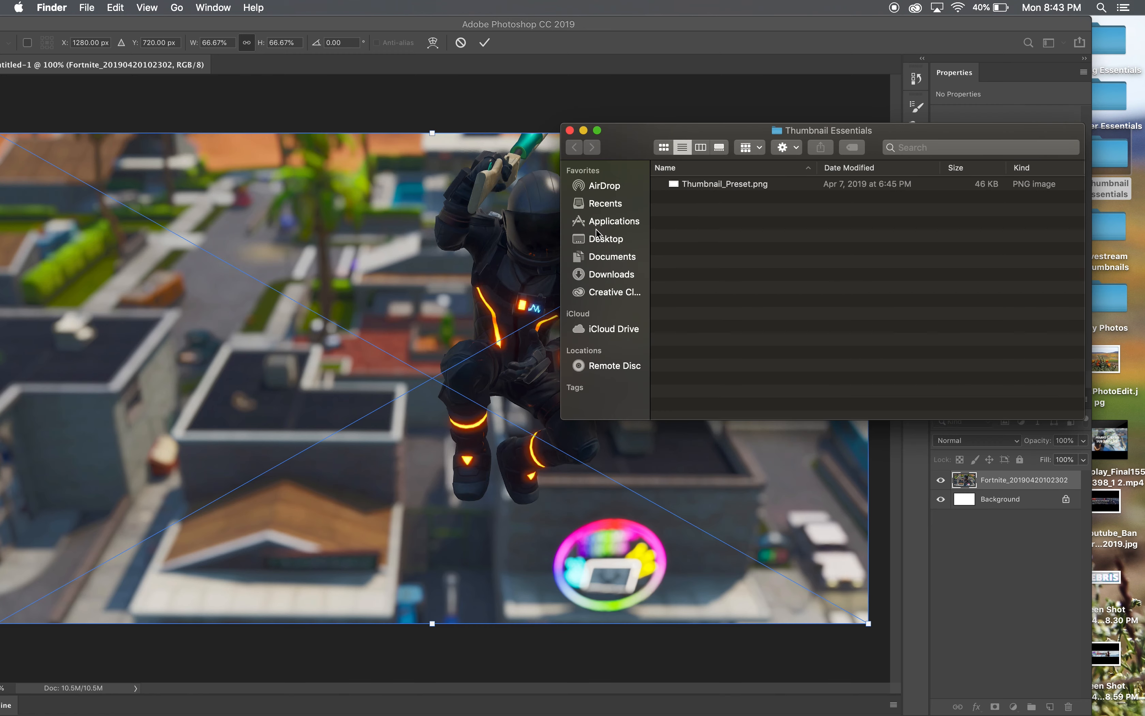
pyautogui.moveTo(740, 187)
pyautogui.mouseDown()
pyautogui.moveTo(437, 331)
pyautogui.moveTo(605, 280)
pyautogui.moveTo(729, 187)
pyautogui.mouseUp()
pyautogui.click(618, 118)
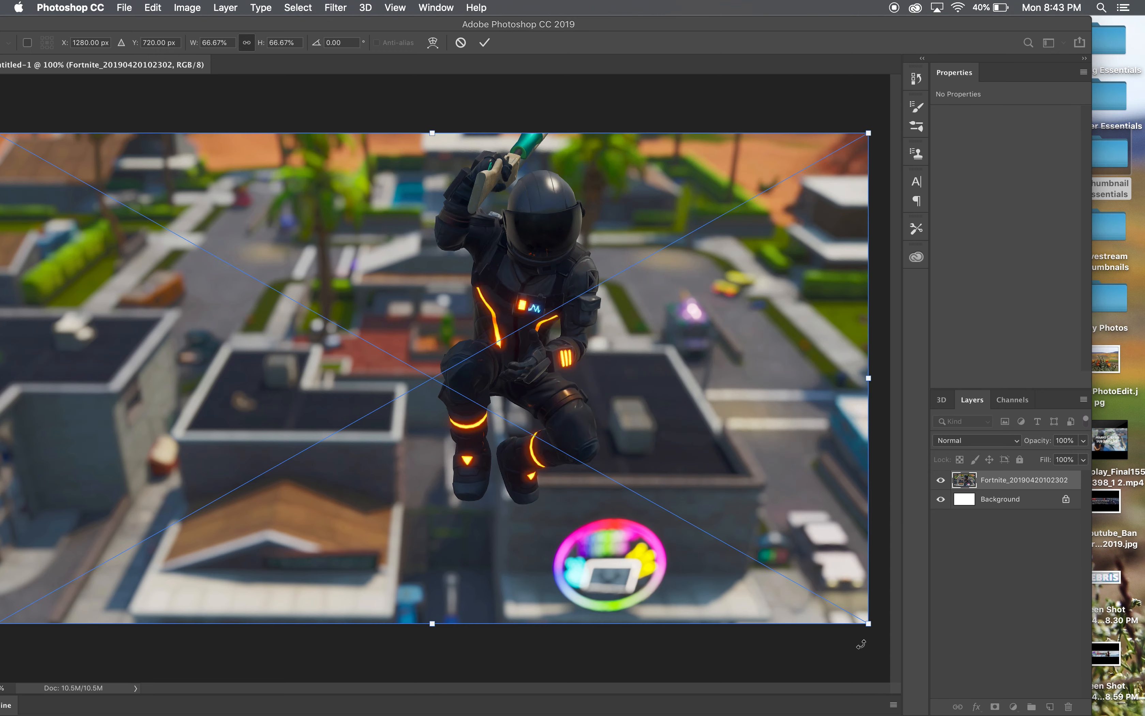
pyautogui.moveTo(357, 25); pyautogui.dragTo(495, 25)
pyautogui.press('Return')
# - Preview Thumbnail_Preset.png from the Thumbnail Essentials folder over the image and cancel its placement
pyautogui.moveTo(580, 30); pyautogui.dragTo(441, 29)
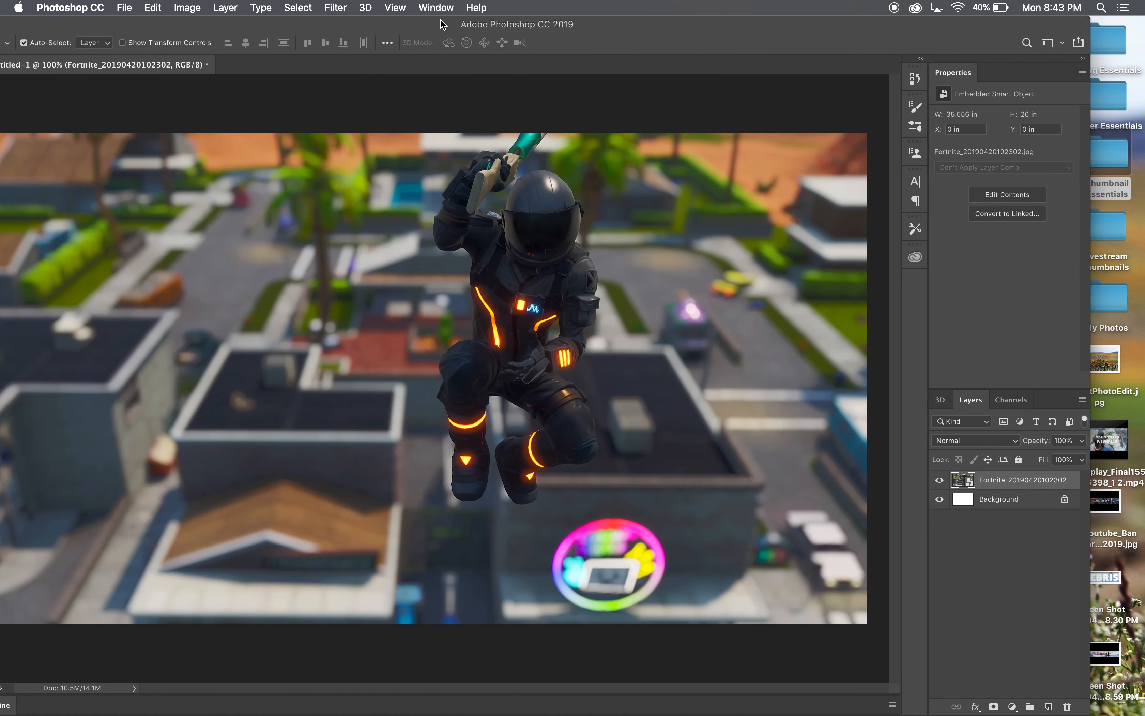
pyautogui.doubleClick(1114, 168)
pyautogui.moveTo(739, 183); pyautogui.dragTo(473, 397)
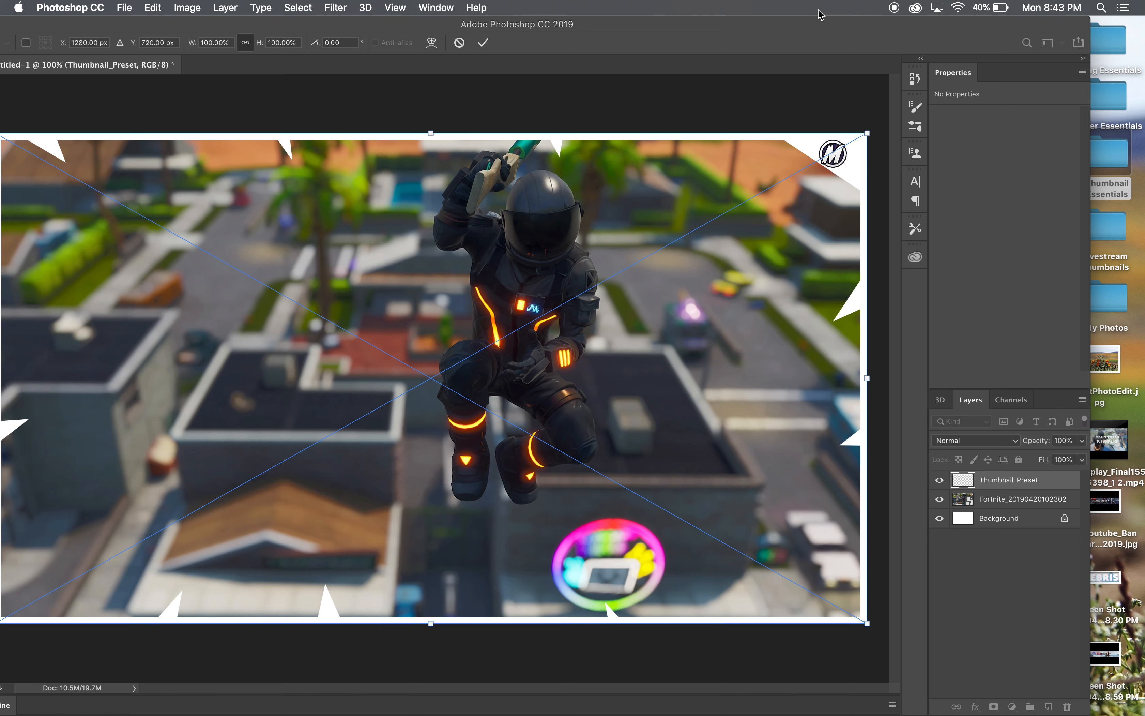
pyautogui.press('Escape')
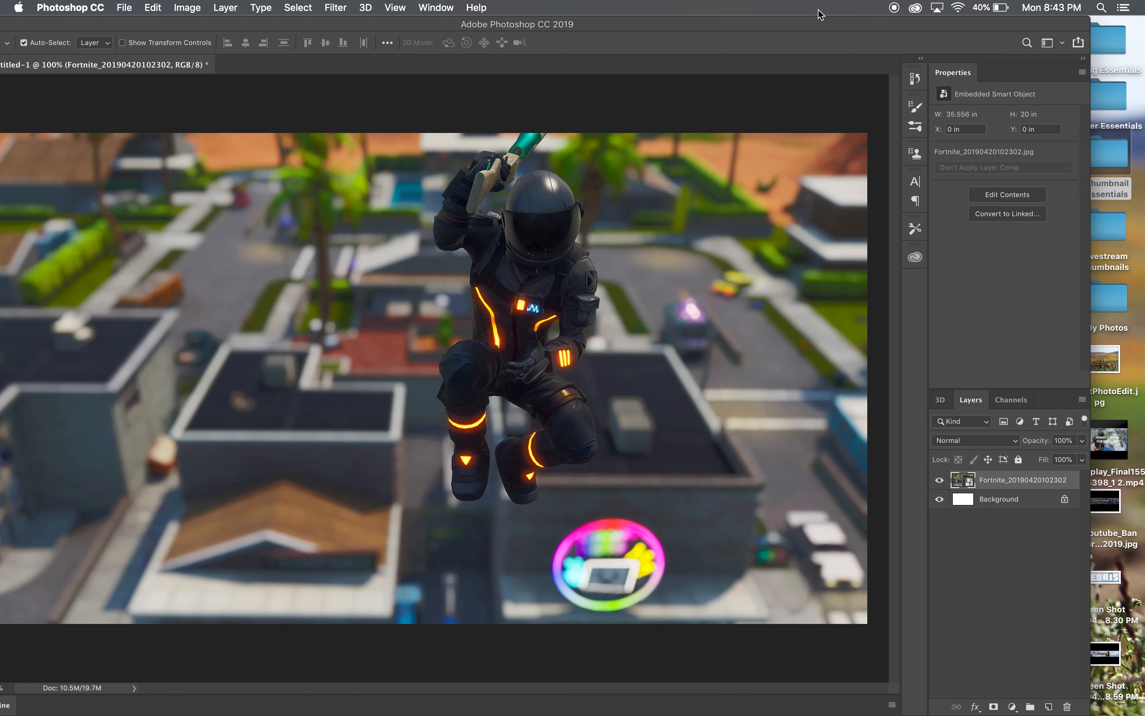
pyautogui.moveTo(621, 31); pyautogui.dragTo(709, 30)
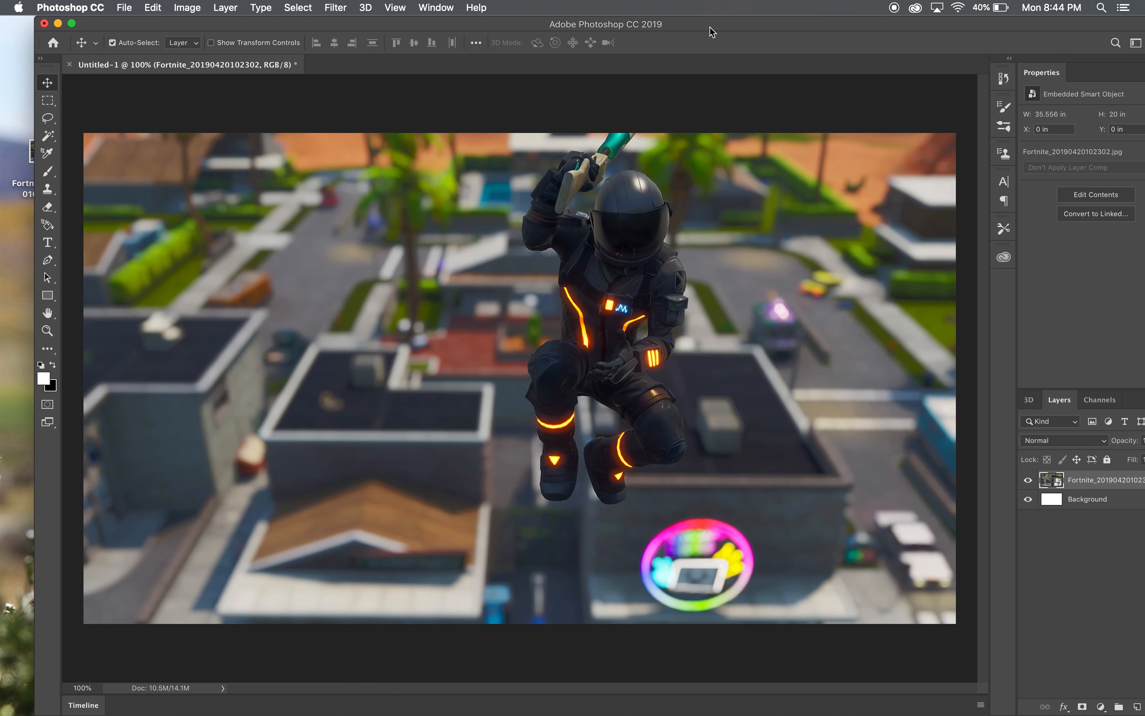
pyautogui.doubleClick(73, 25)
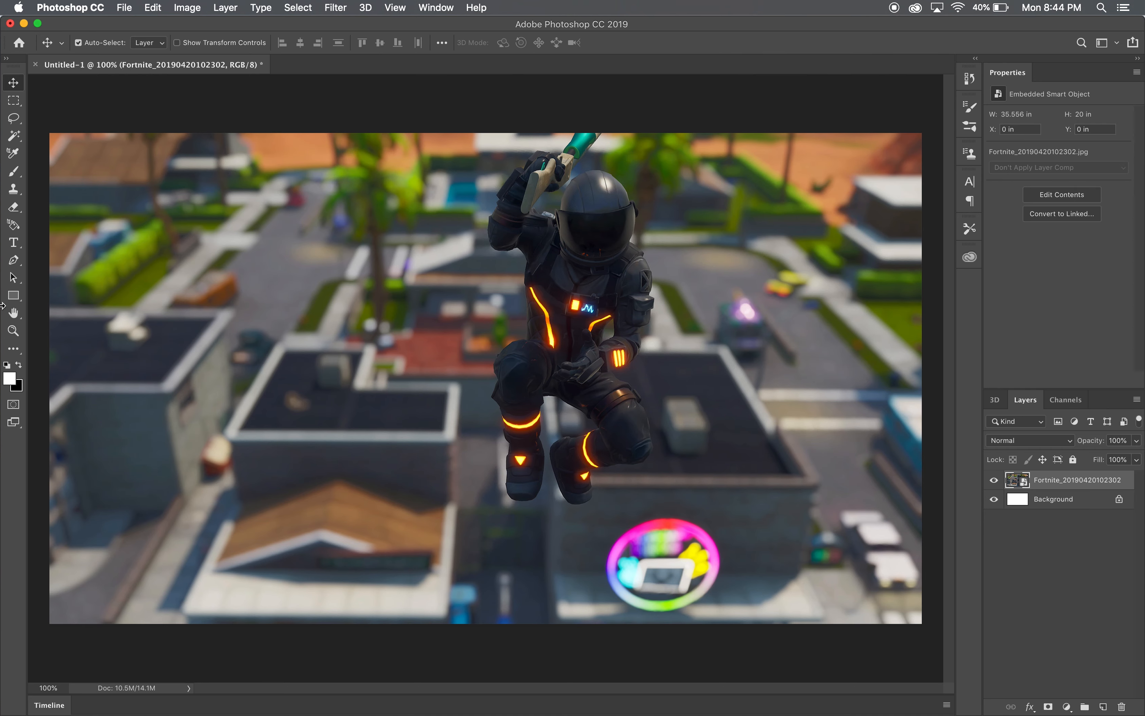
# - Set the Rectangle tool to draw shapes with no fill and a white stroke
pyautogui.click(14, 296)
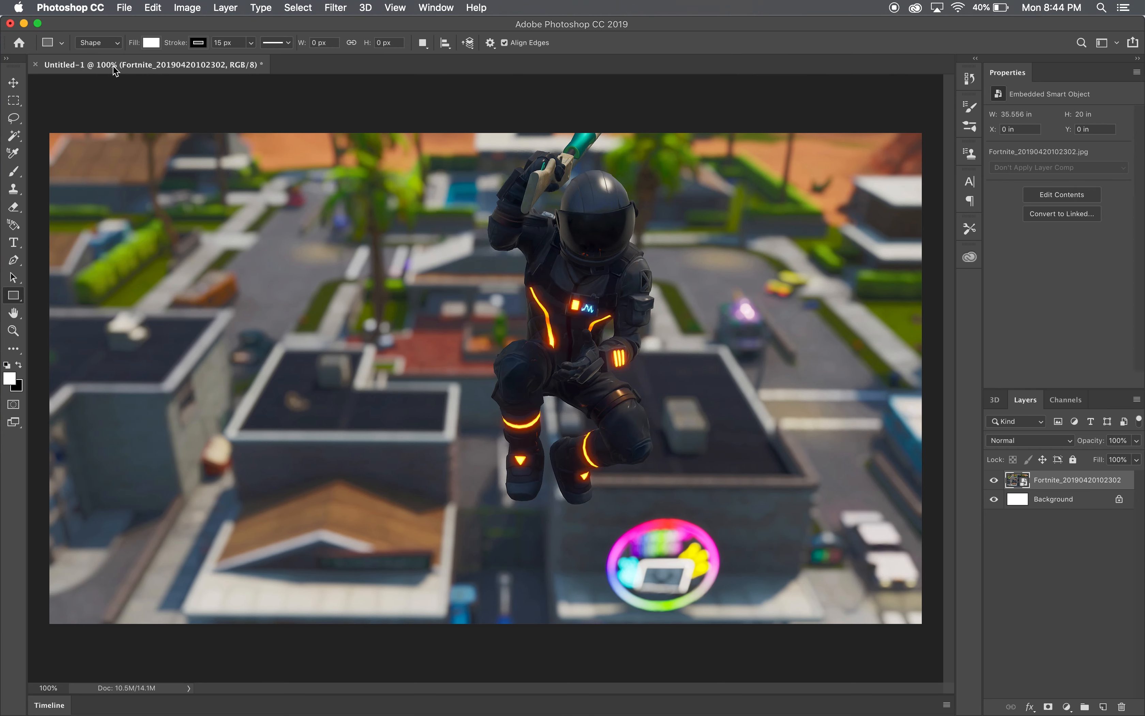
pyautogui.click(152, 42)
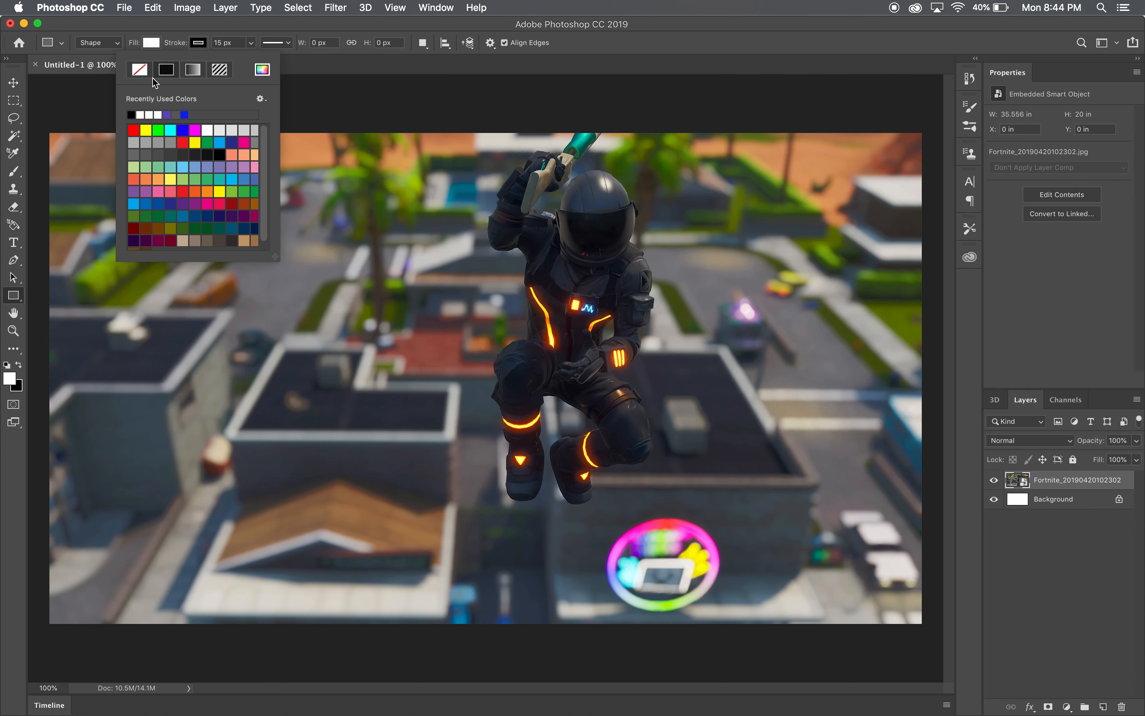
pyautogui.click(151, 42)
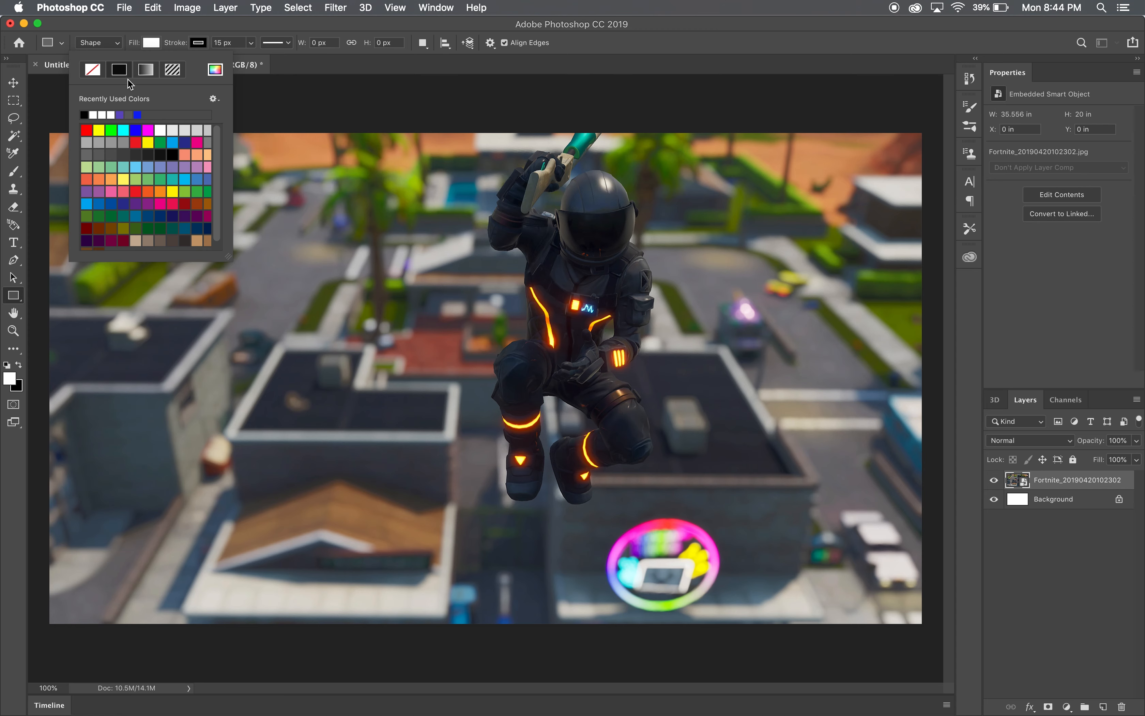
pyautogui.click(198, 43)
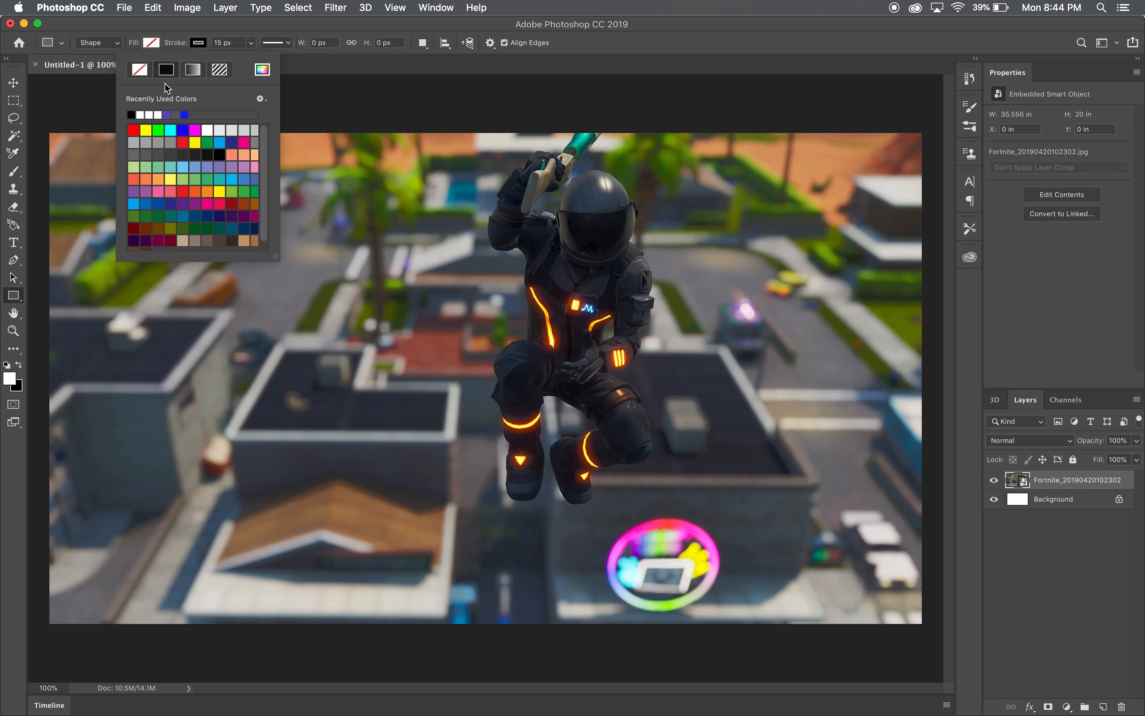
pyautogui.click(145, 114)
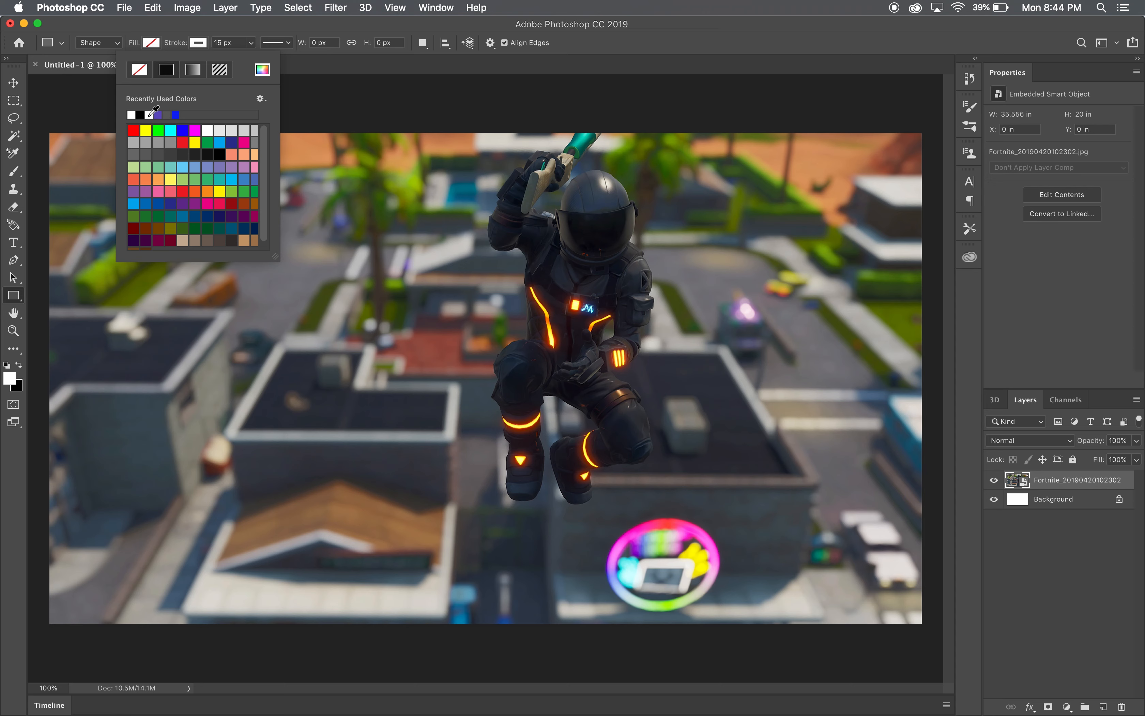
pyautogui.click(330, 105)
pyautogui.click(613, 374)
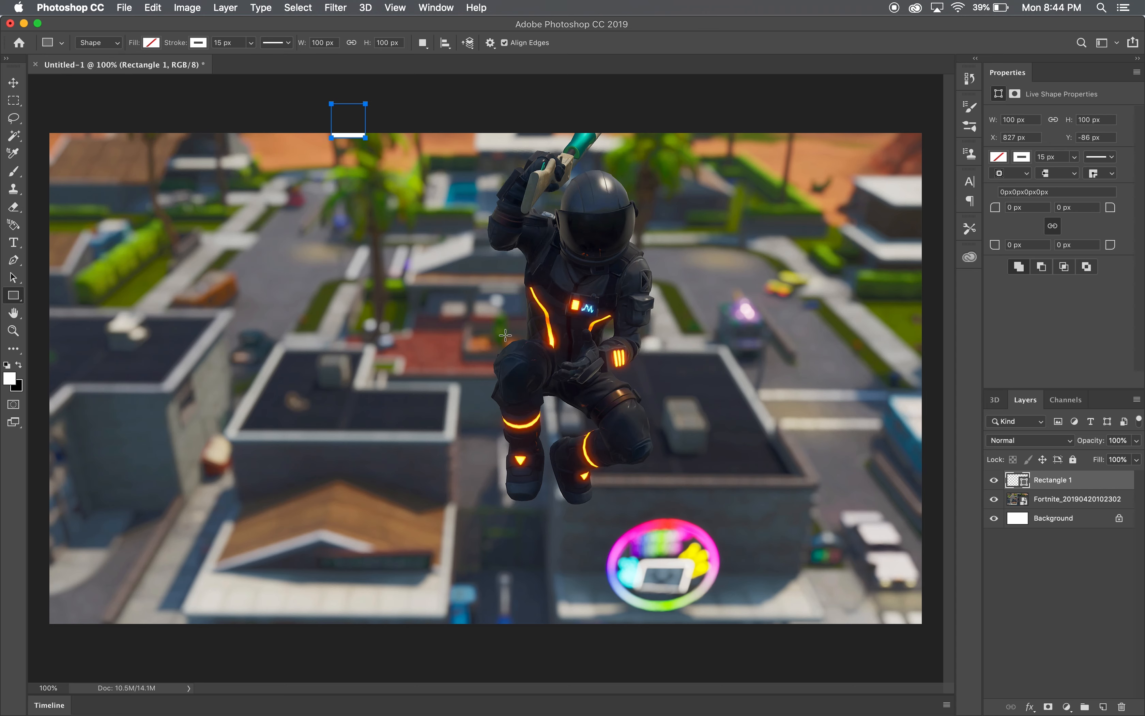
pyautogui.press('super+z')
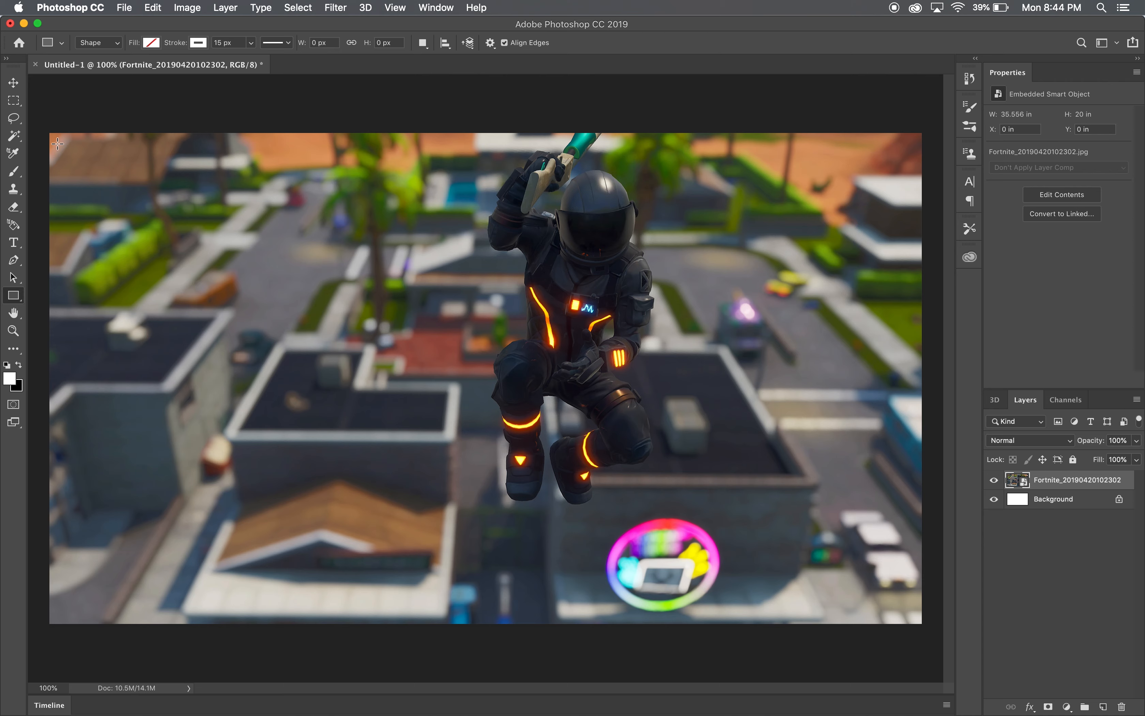
# - Try a white 15 px frame about 2501 by 1384 px just inside the canvas edges, and undo it
pyautogui.moveTo(57, 144); pyautogui.dragTo(910, 614)
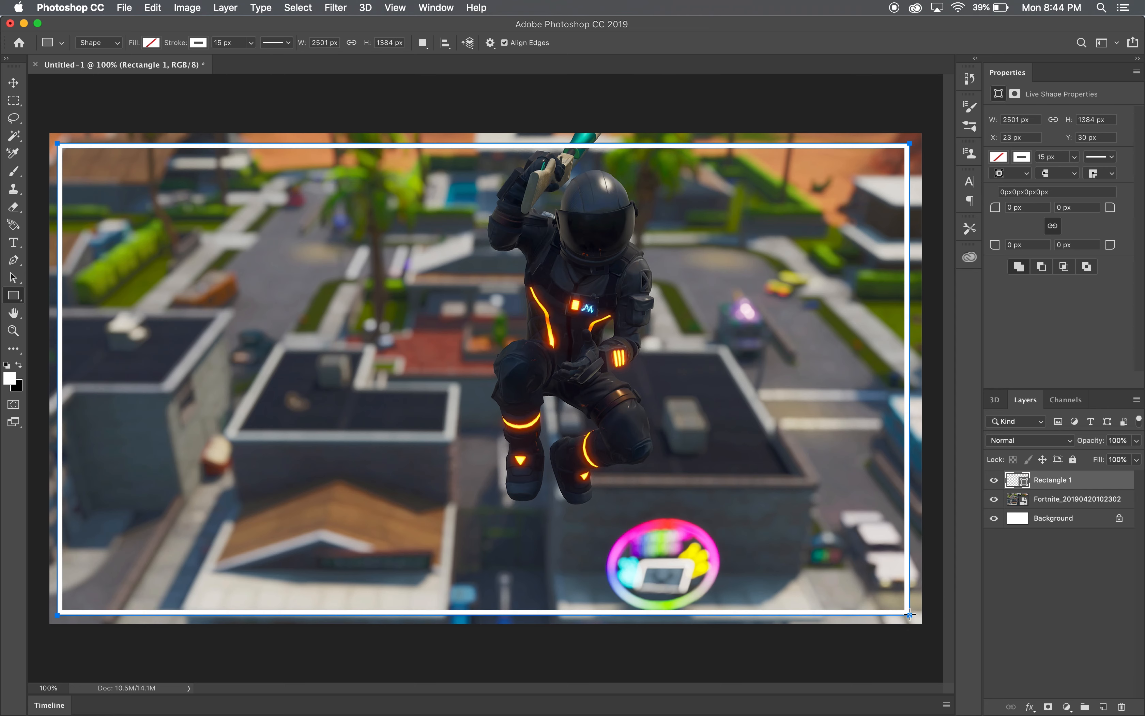
pyautogui.moveTo(909, 143); pyautogui.dragTo(919, 132)
pyautogui.press('super+z')
pyautogui.click(17, 87)
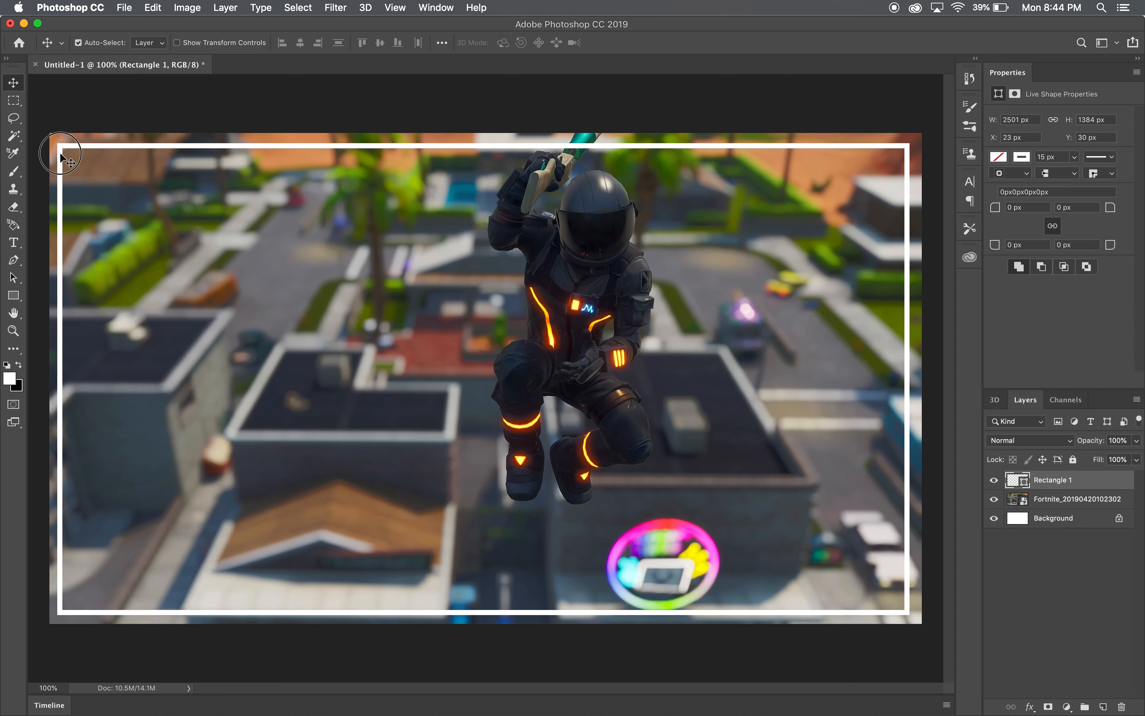
pyautogui.click(157, 7)
pyautogui.click(163, 25)
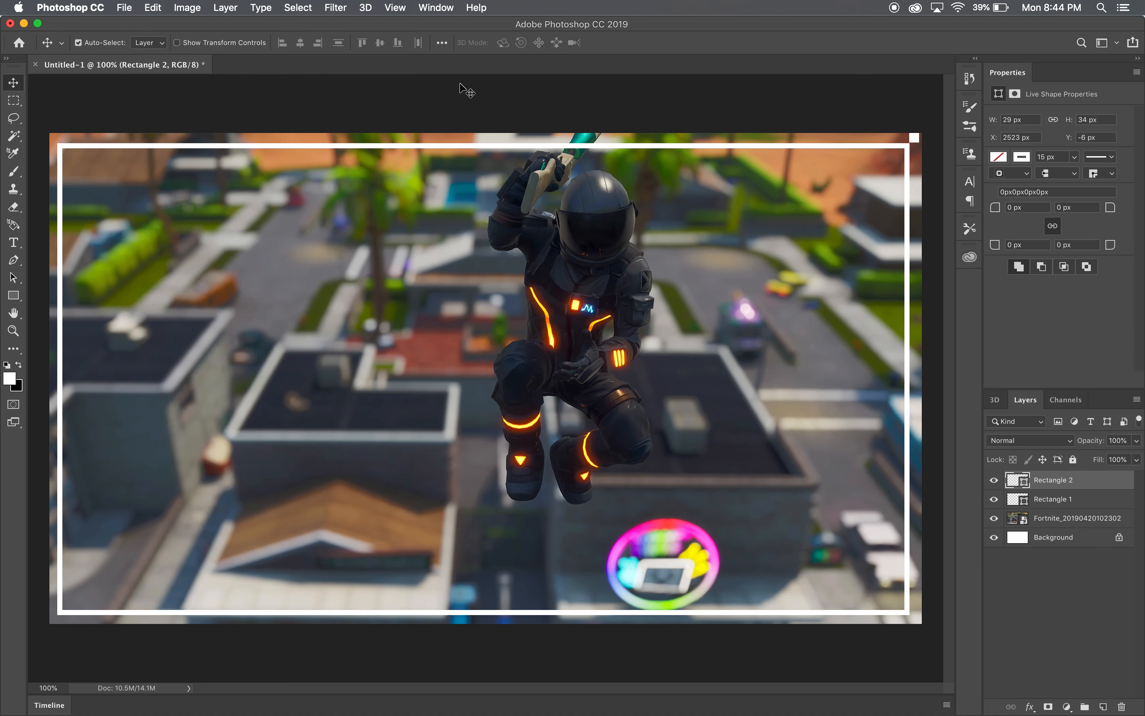
pyautogui.click(124, 7)
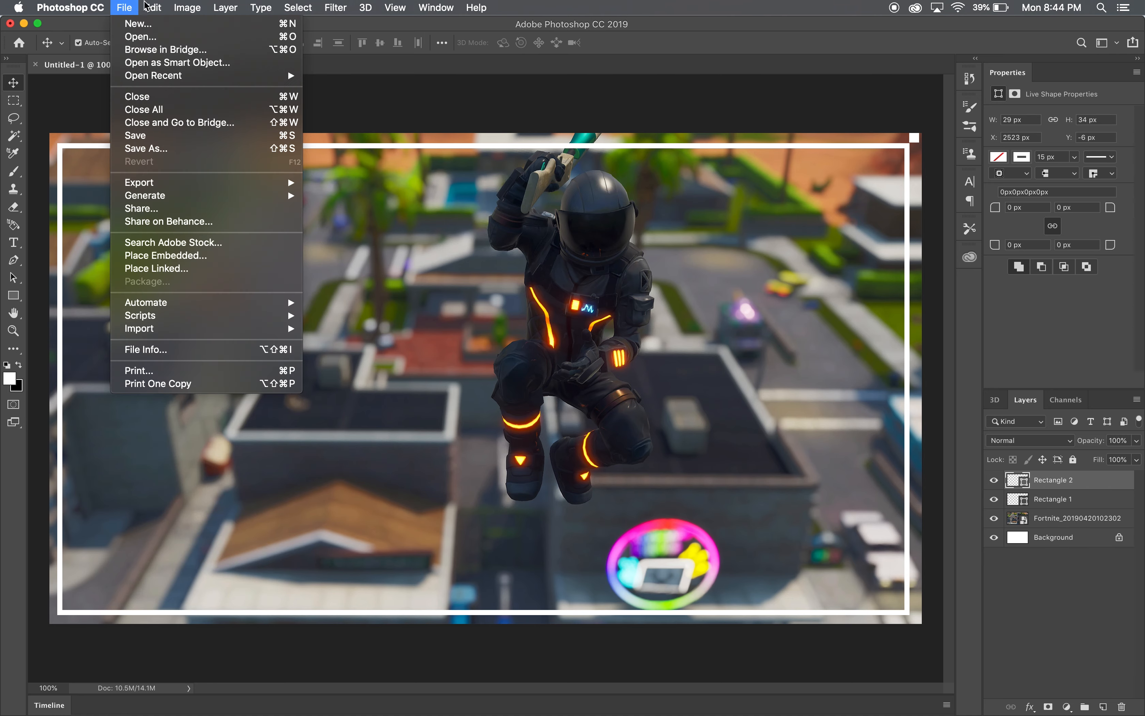
pyautogui.click(159, 23)
pyautogui.click(153, 7)
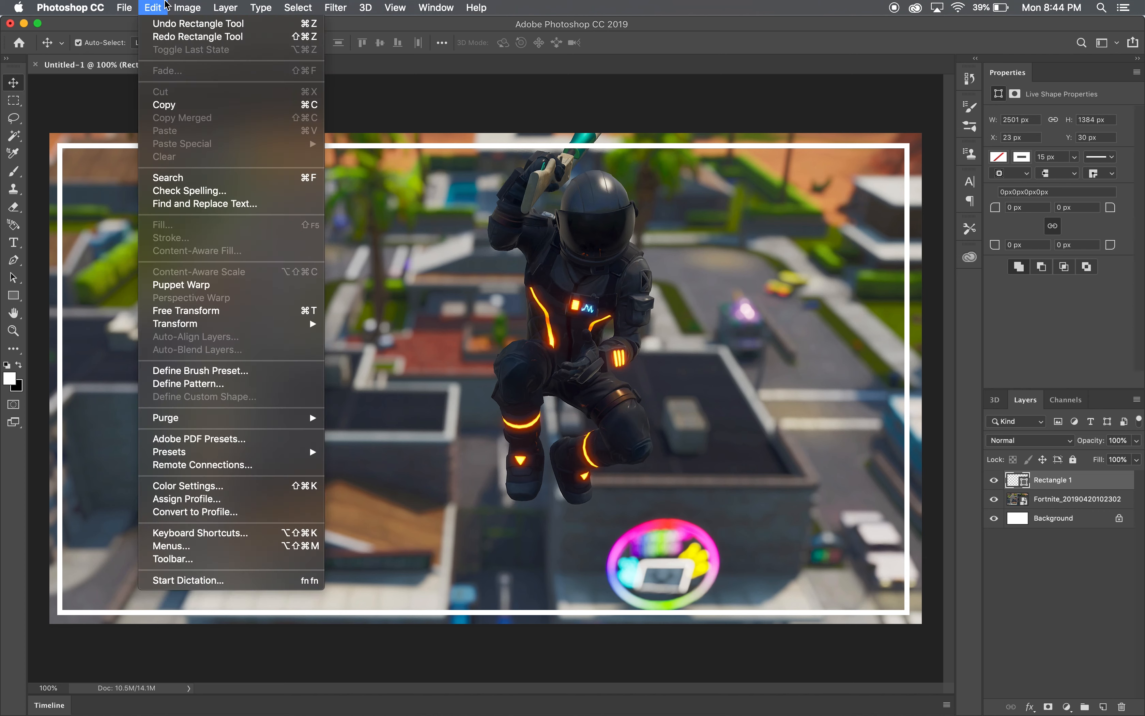
pyautogui.click(163, 24)
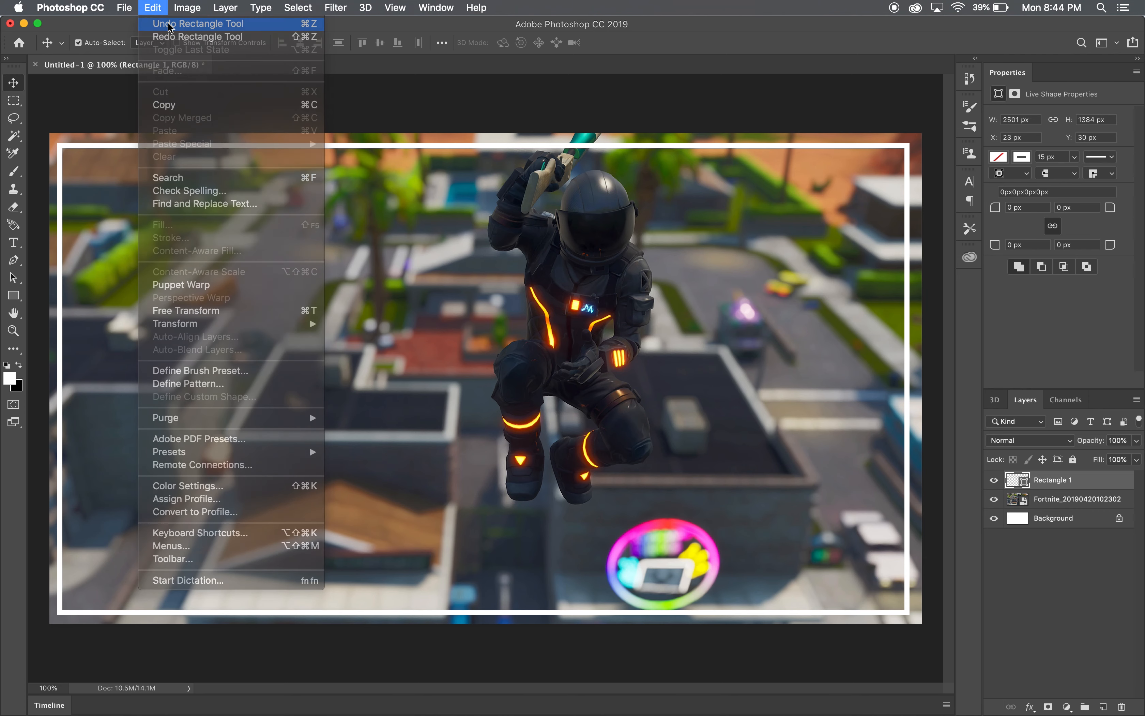
# - Draw a white-outlined rectangle with a 50 px stroke, about 2606 by 1507 px, extending slightly beyond the canvas edges as a border
pyautogui.click(13, 295)
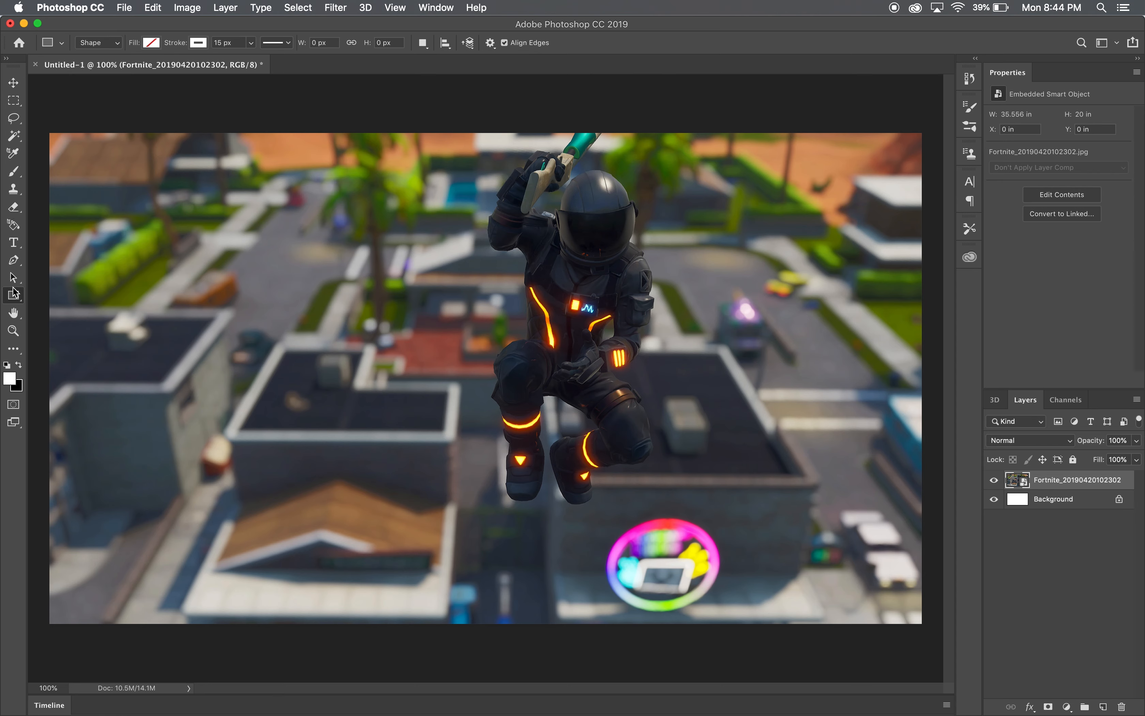
pyautogui.moveTo(234, 42); pyautogui.dragTo(204, 42)
pyautogui.press('BackSpace')
pyautogui.moveTo(40, 119)
pyautogui.mouseDown()
pyautogui.moveTo(612, 348)
pyautogui.moveTo(812, 493)
pyautogui.moveTo(911, 644)
pyautogui.moveTo(929, 633)
pyautogui.mouseUp()
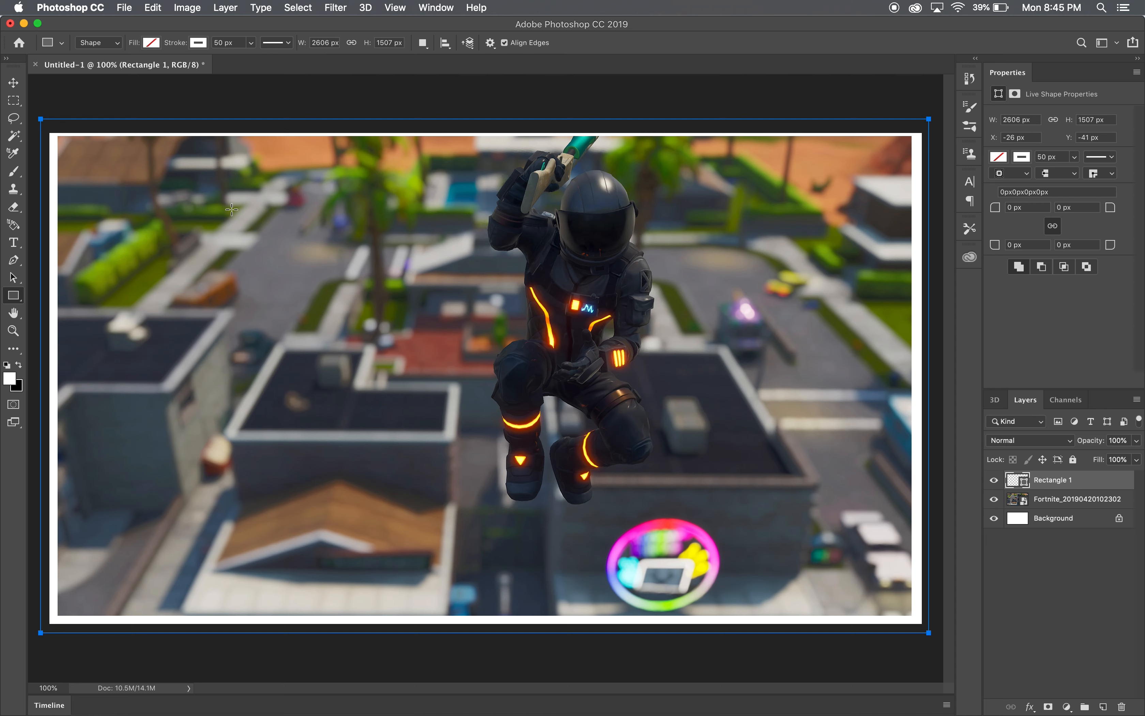
# - Nudge the white border rectangle down by 3 px with the Move tool
pyautogui.click(13, 83)
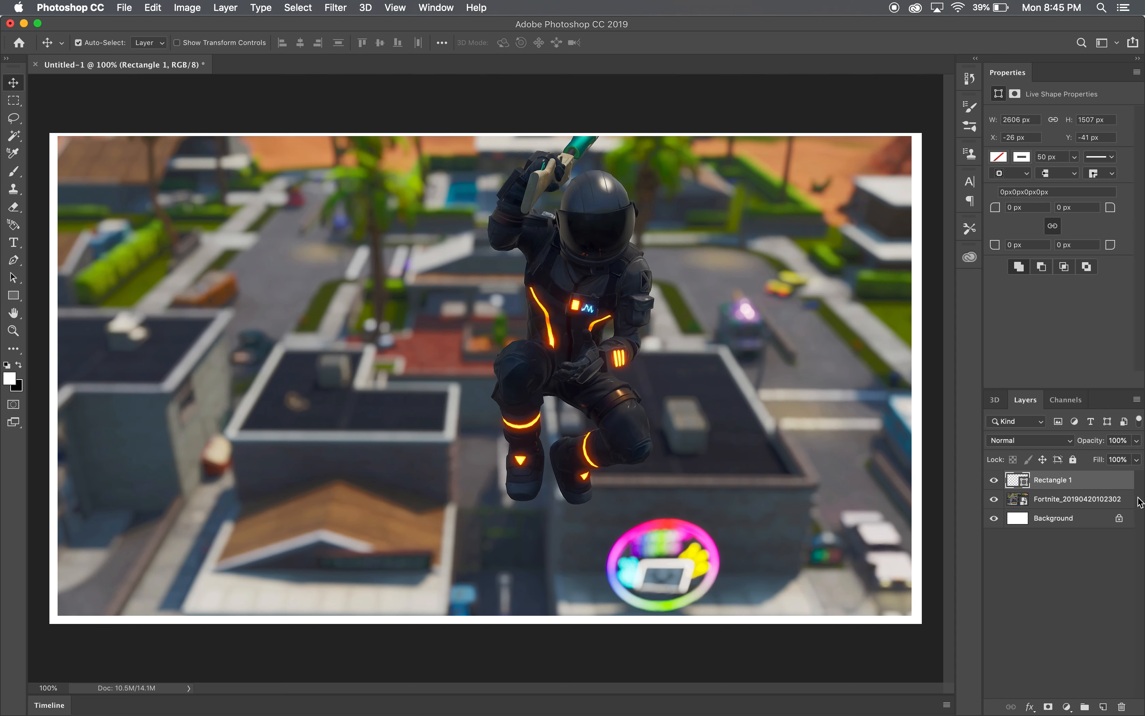
pyautogui.press('Down')
pyautogui.press('Down')
pyautogui.press('Down')
pyautogui.press('Down')
pyautogui.press('Down')
pyautogui.press('Down')
pyautogui.press('Down')
pyautogui.press('Down')
pyautogui.press('Down')
pyautogui.press('Down')
pyautogui.press('Down')
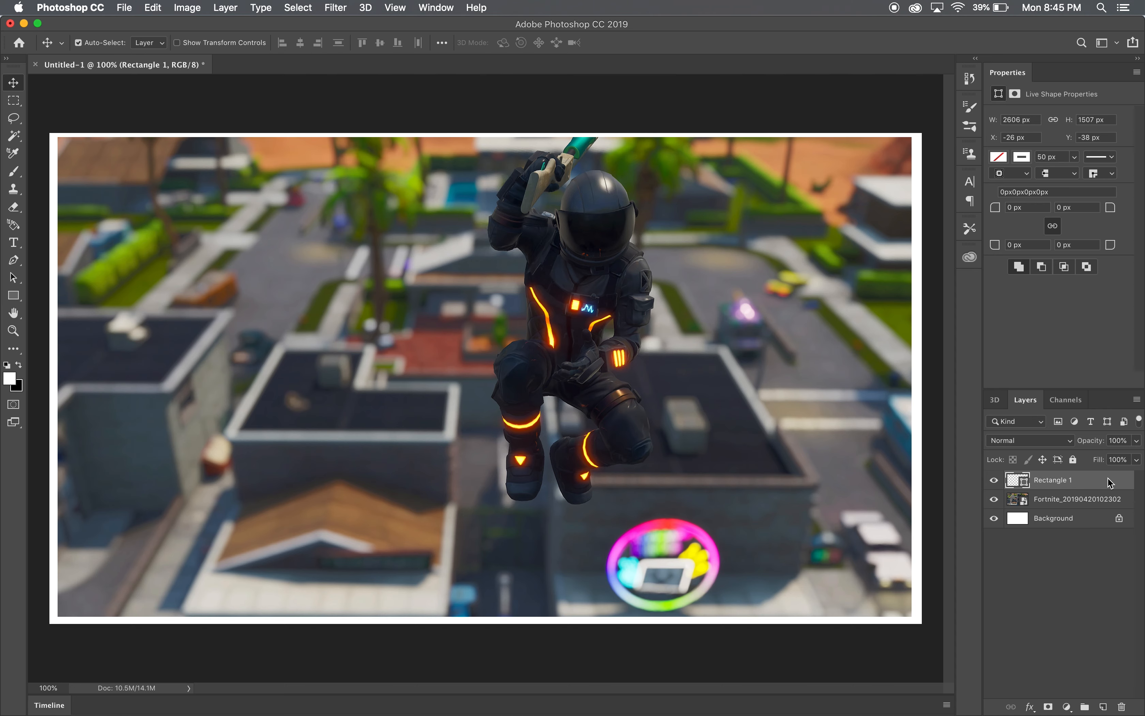
# - Nudge the white border rectangle vertically until its Y position is -33 px
pyautogui.press('Up')
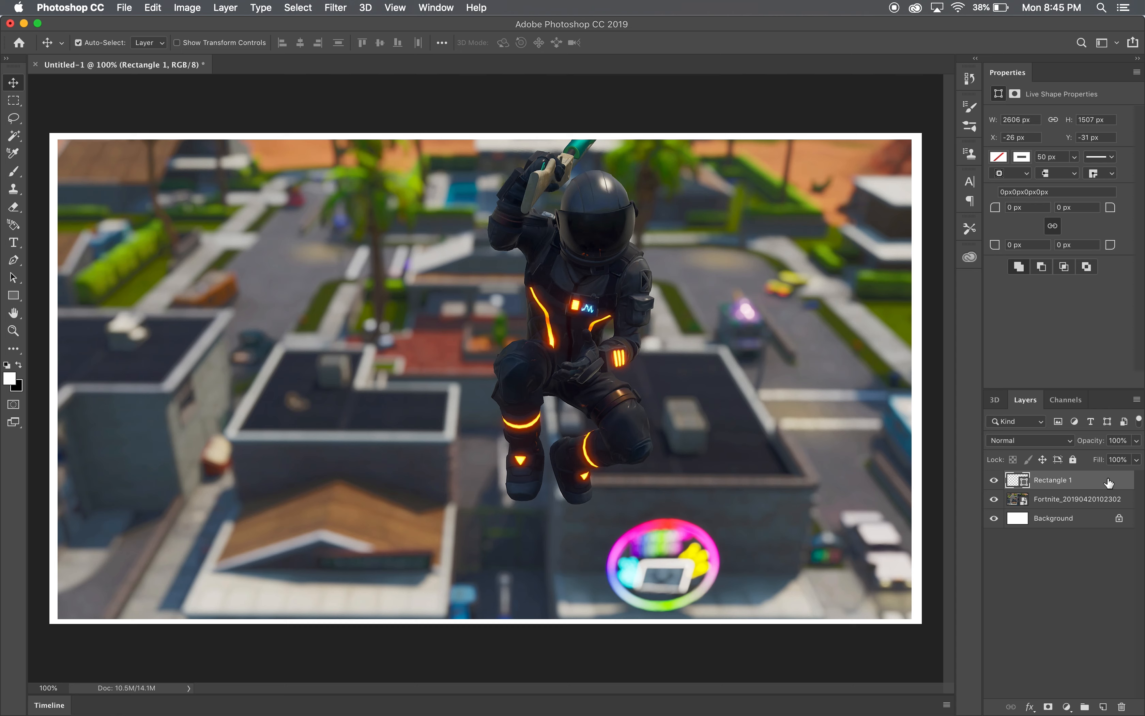
pyautogui.press('Up')
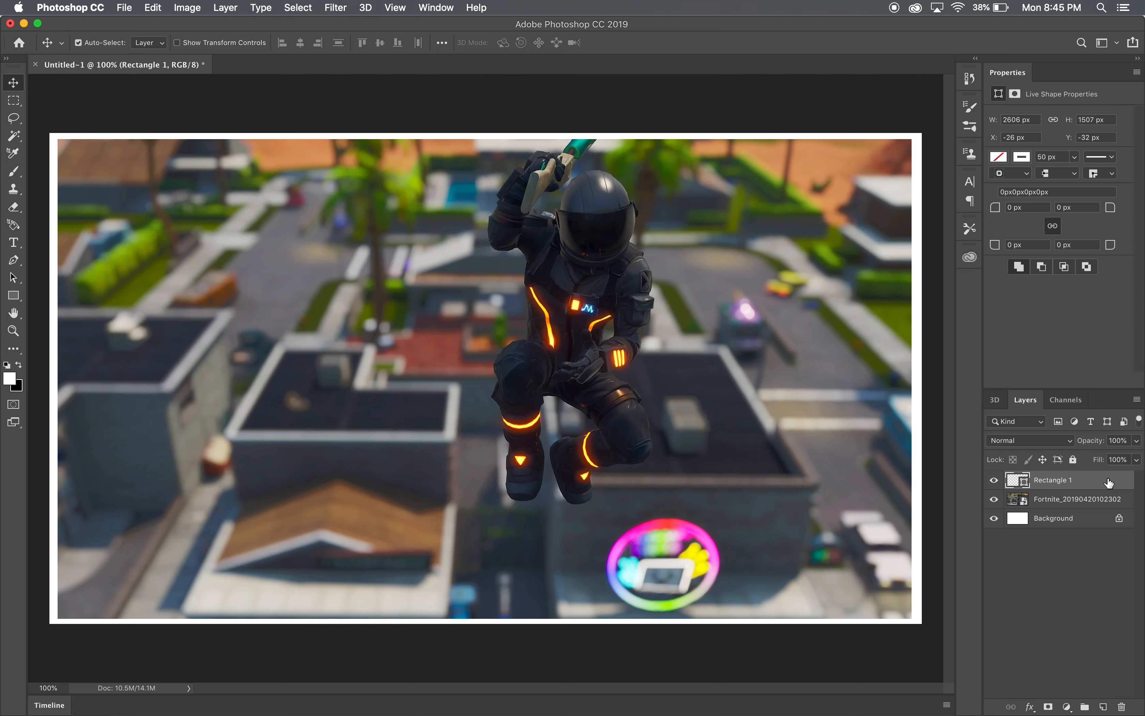
pyautogui.press('Up')
pyautogui.press('Down')
pyautogui.press('Up')
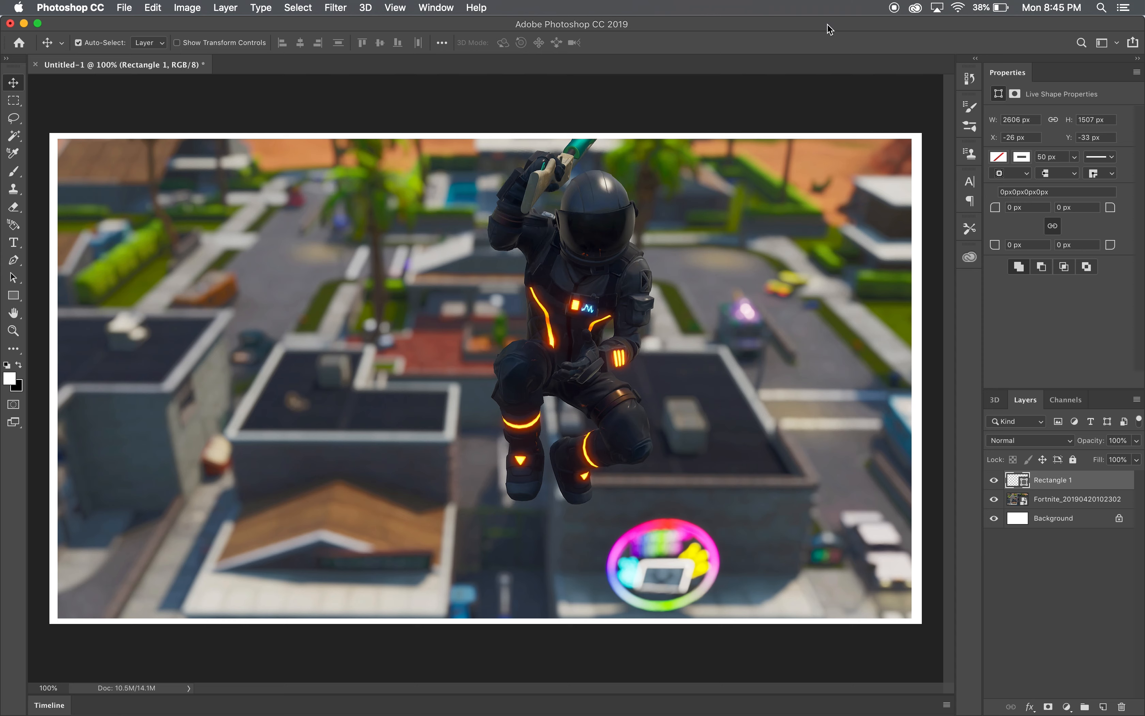
pyautogui.click(14, 296)
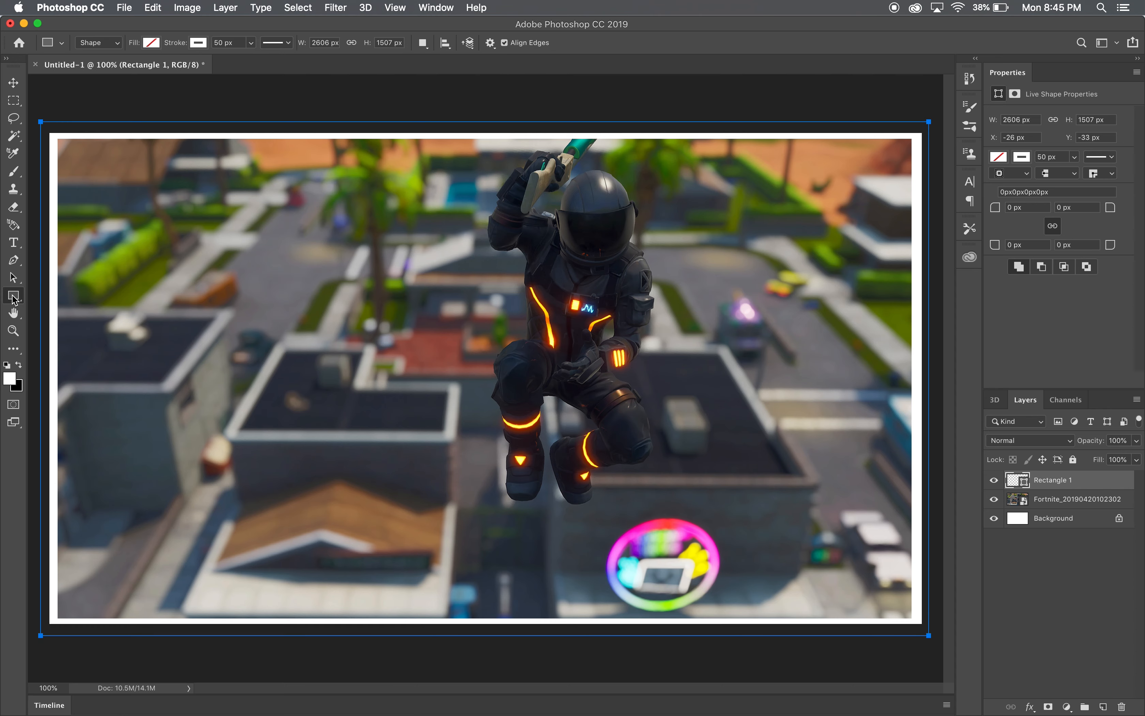
pyautogui.click(57, 93)
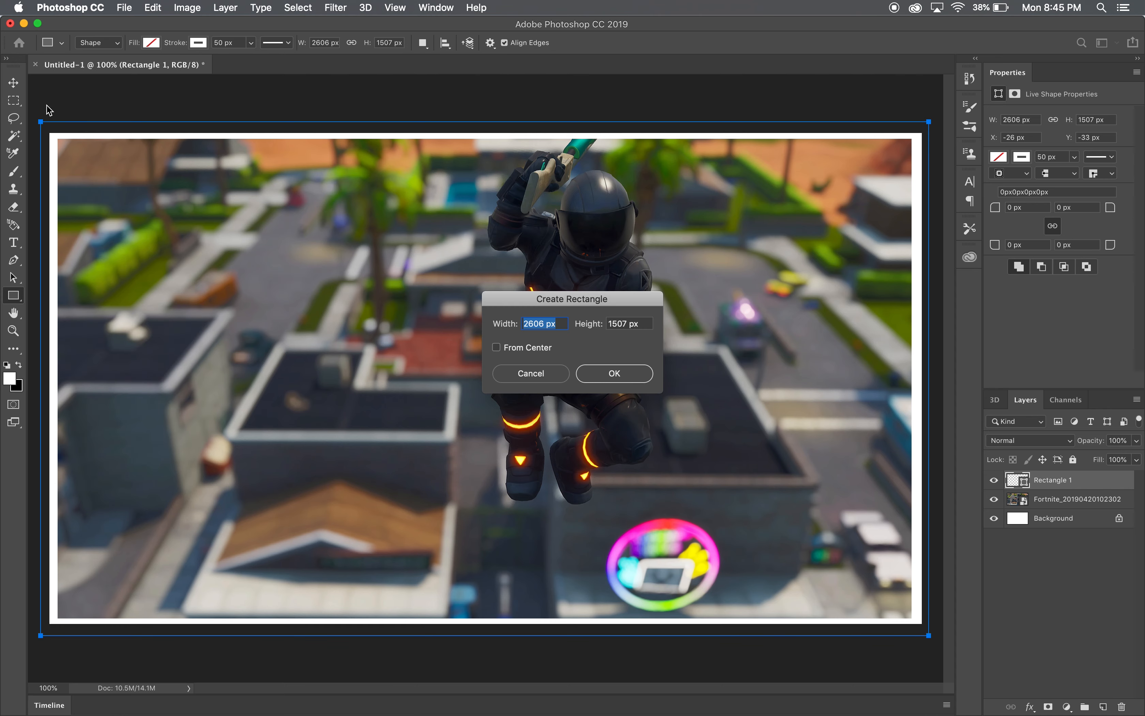
pyautogui.click(560, 374)
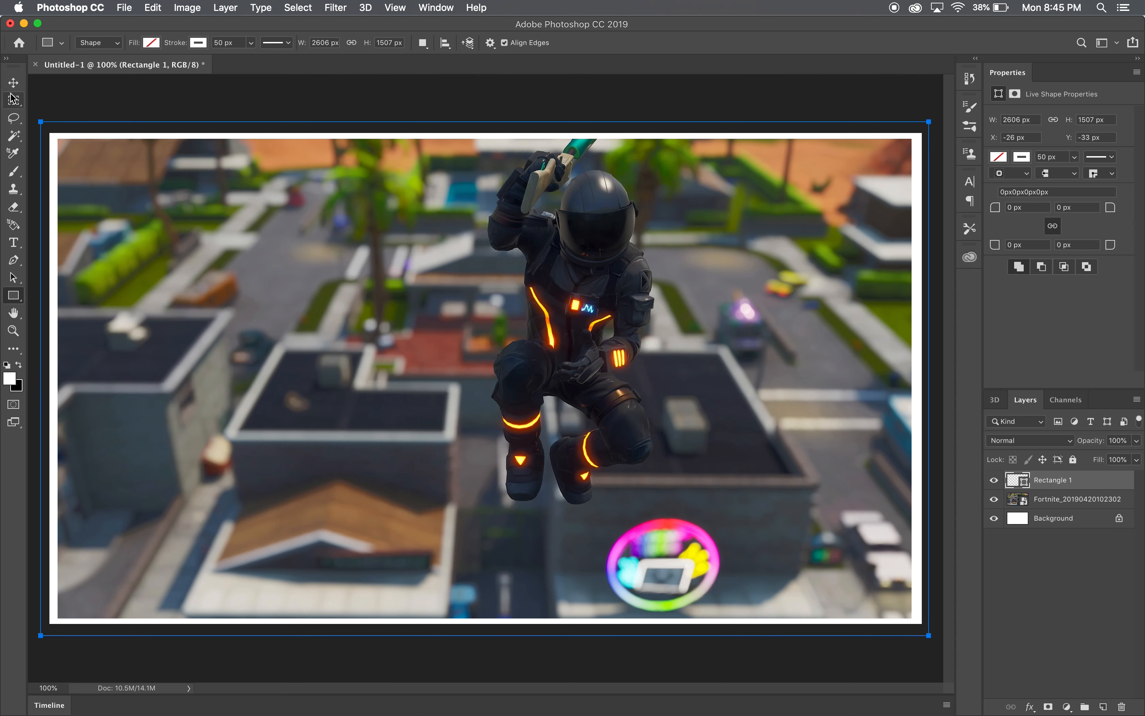
pyautogui.click(12, 86)
# - Draw a closed triangle about 407 by 253 px over the canvas's top-right corner with the Pen tool, and fill it white
pyautogui.click(13, 260)
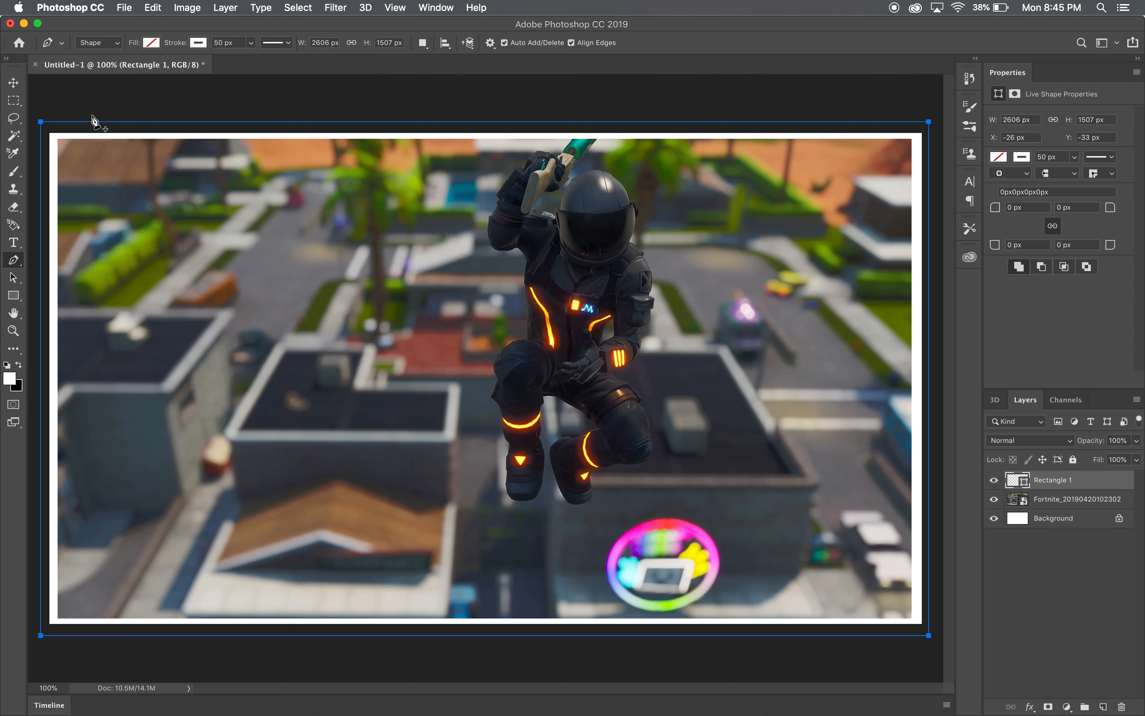
pyautogui.click(15, 260)
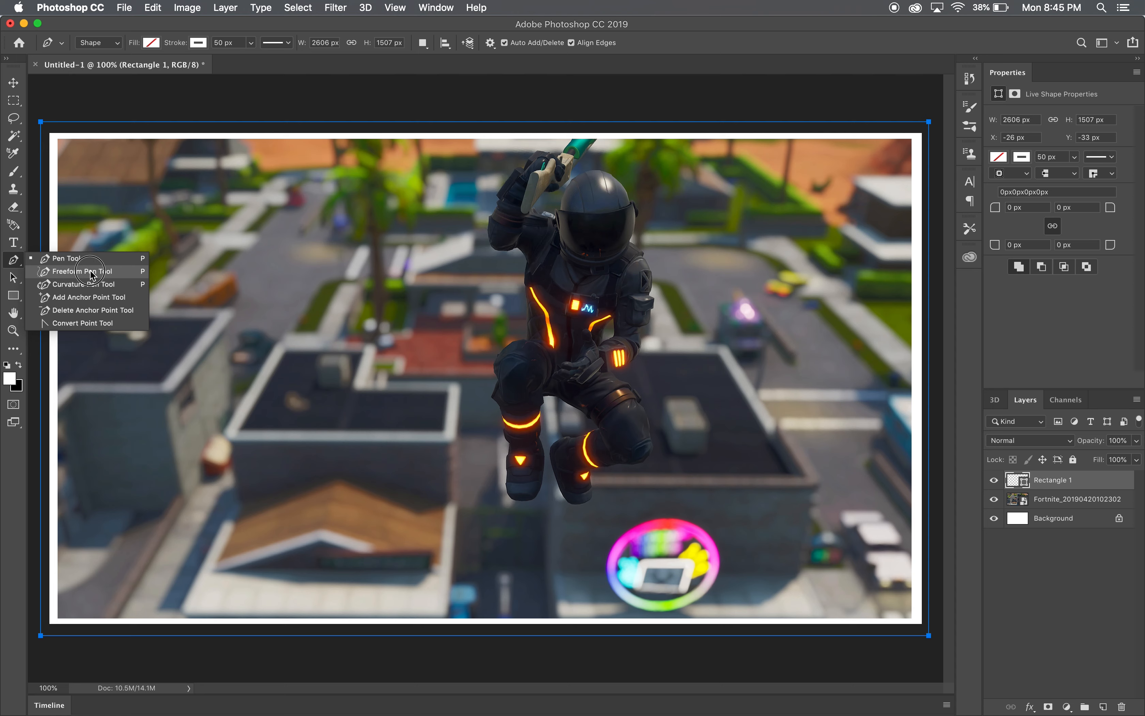
pyautogui.click(83, 258)
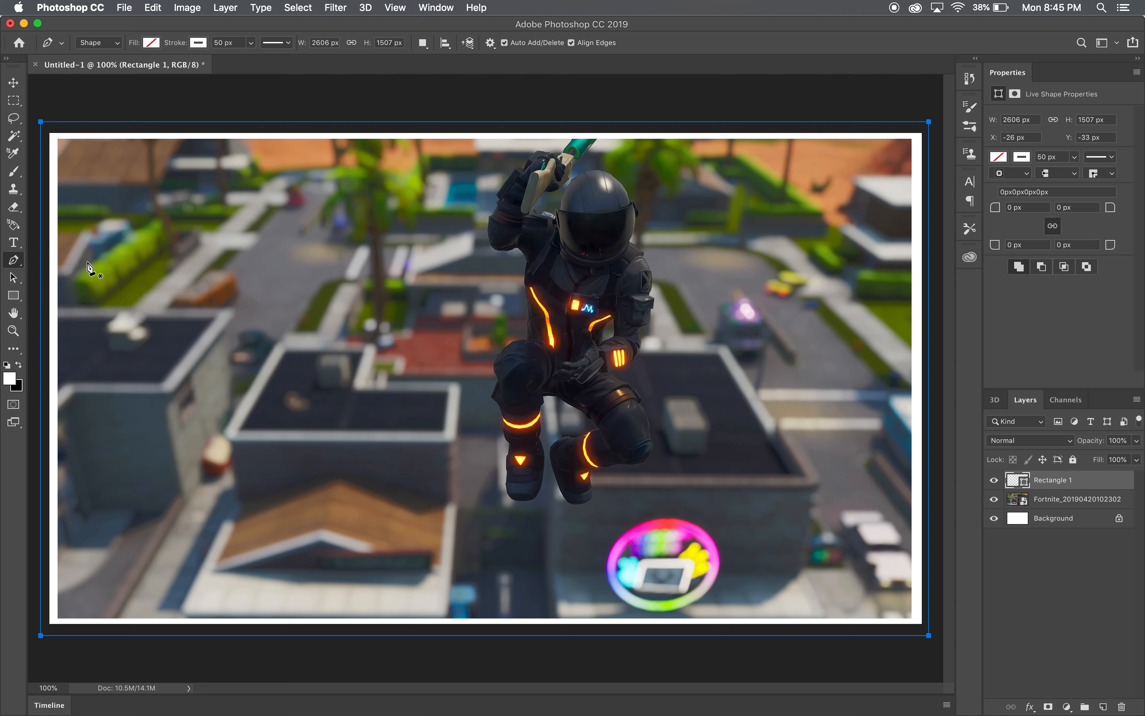
pyautogui.click(796, 108)
pyautogui.click(934, 194)
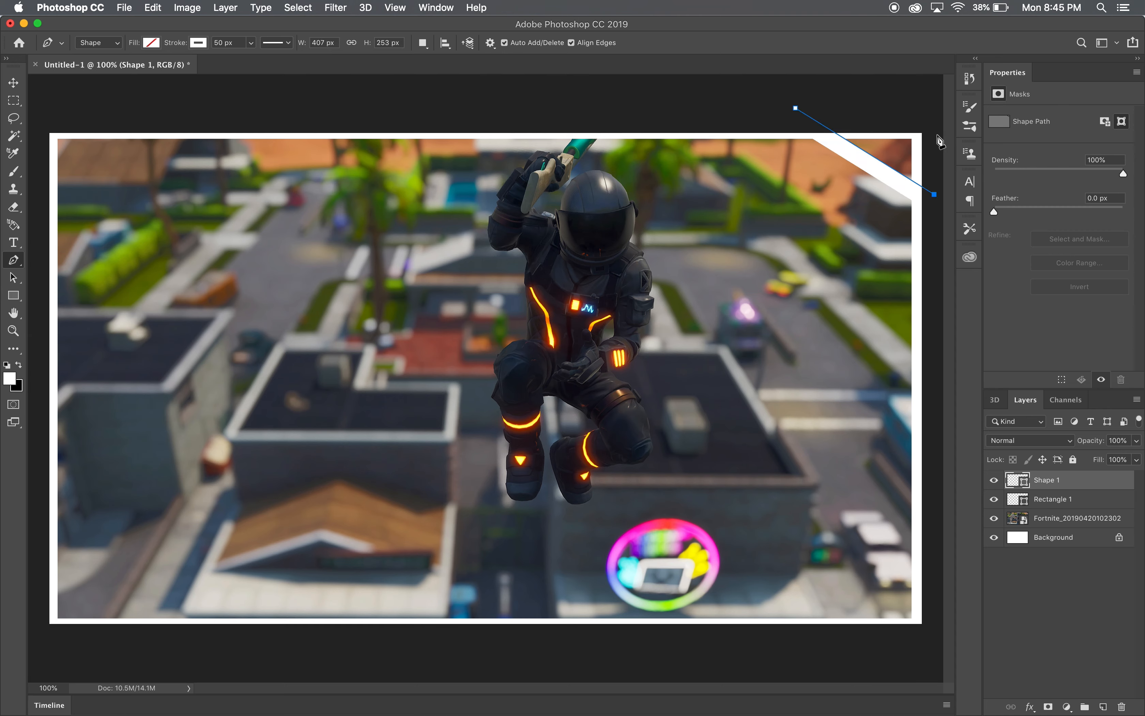
pyautogui.click(926, 108)
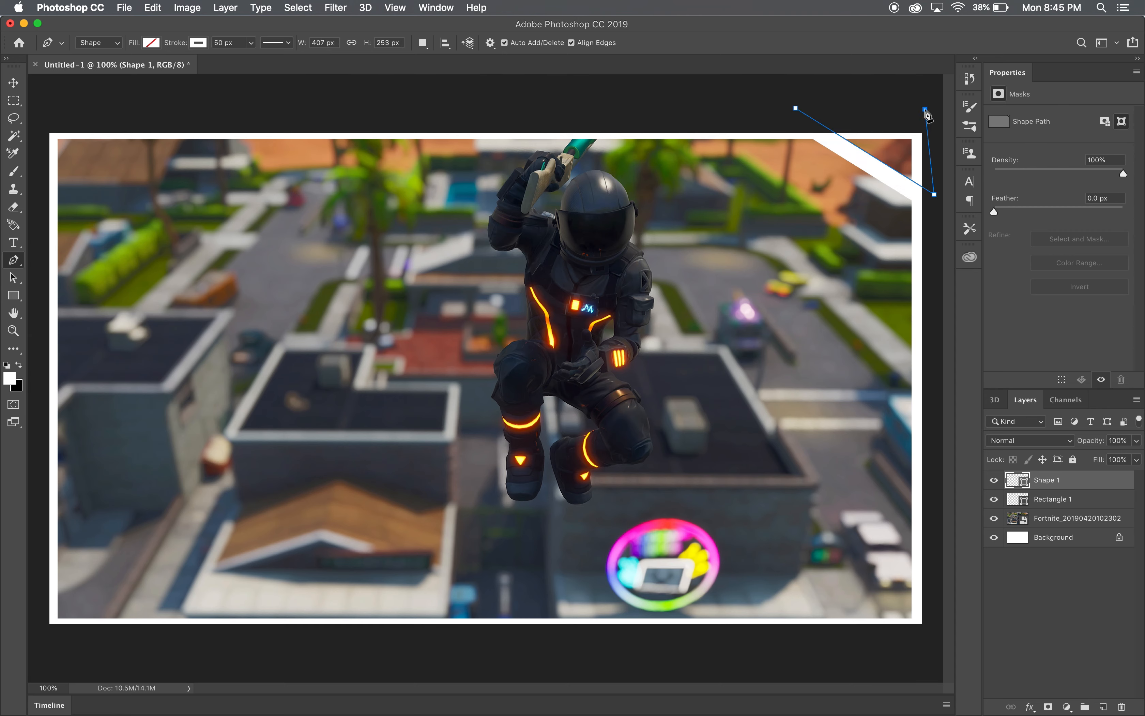
pyautogui.click(796, 108)
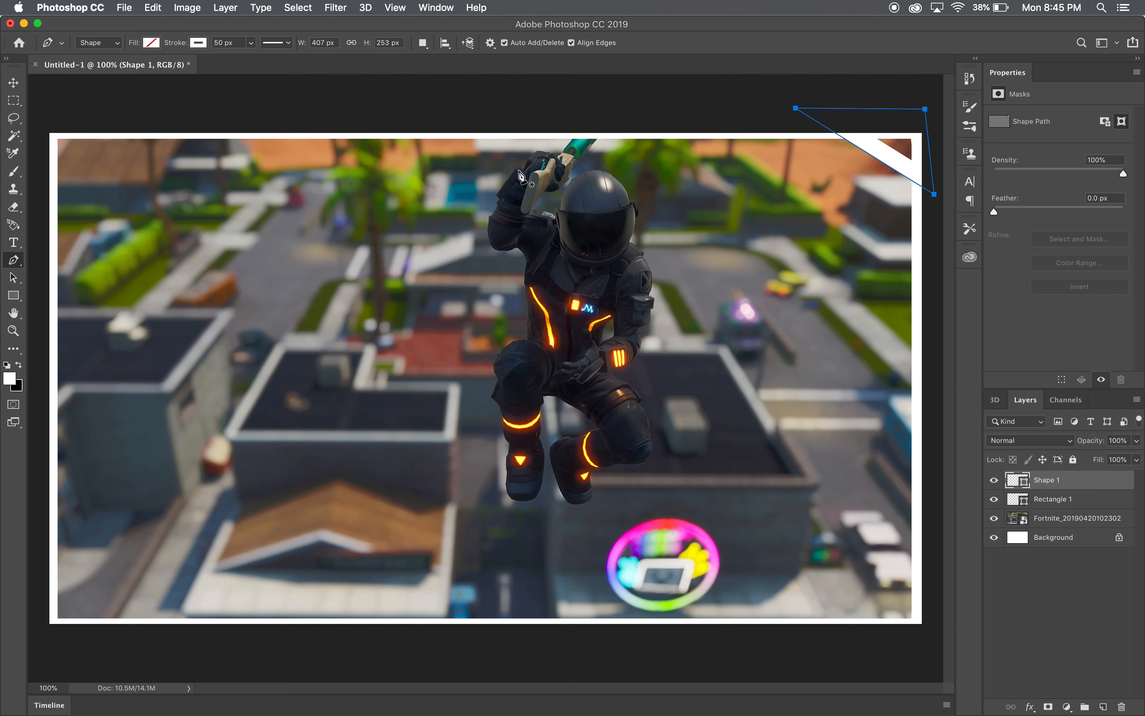
pyautogui.click(151, 44)
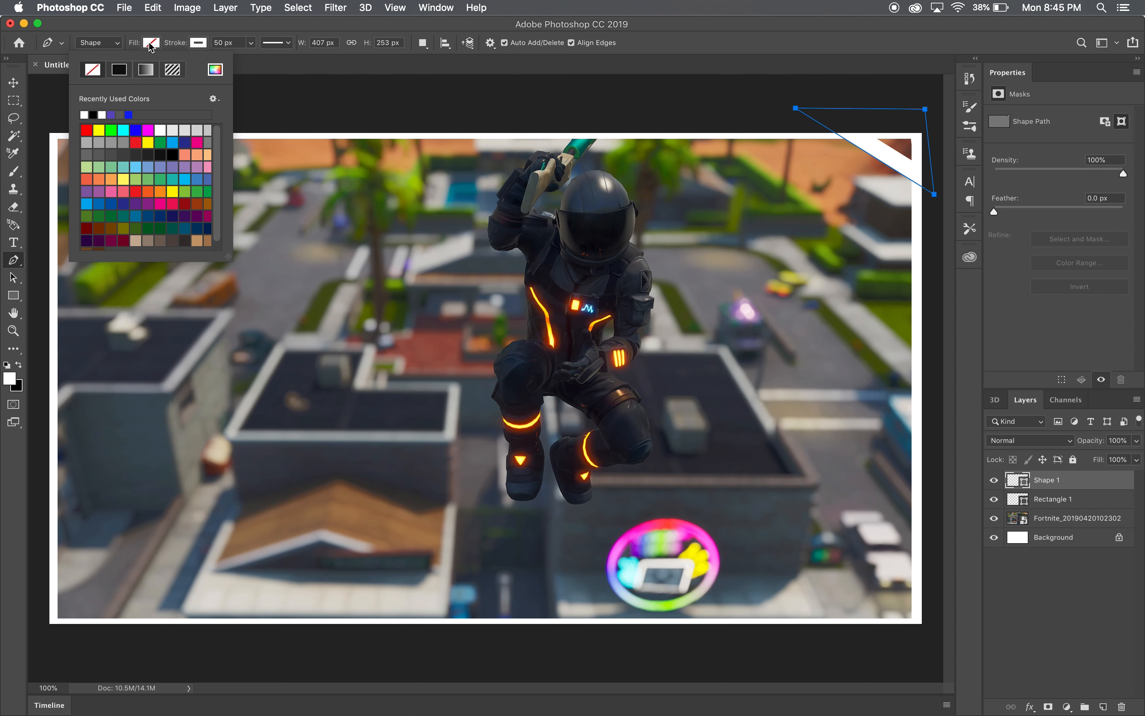
pyautogui.click(85, 114)
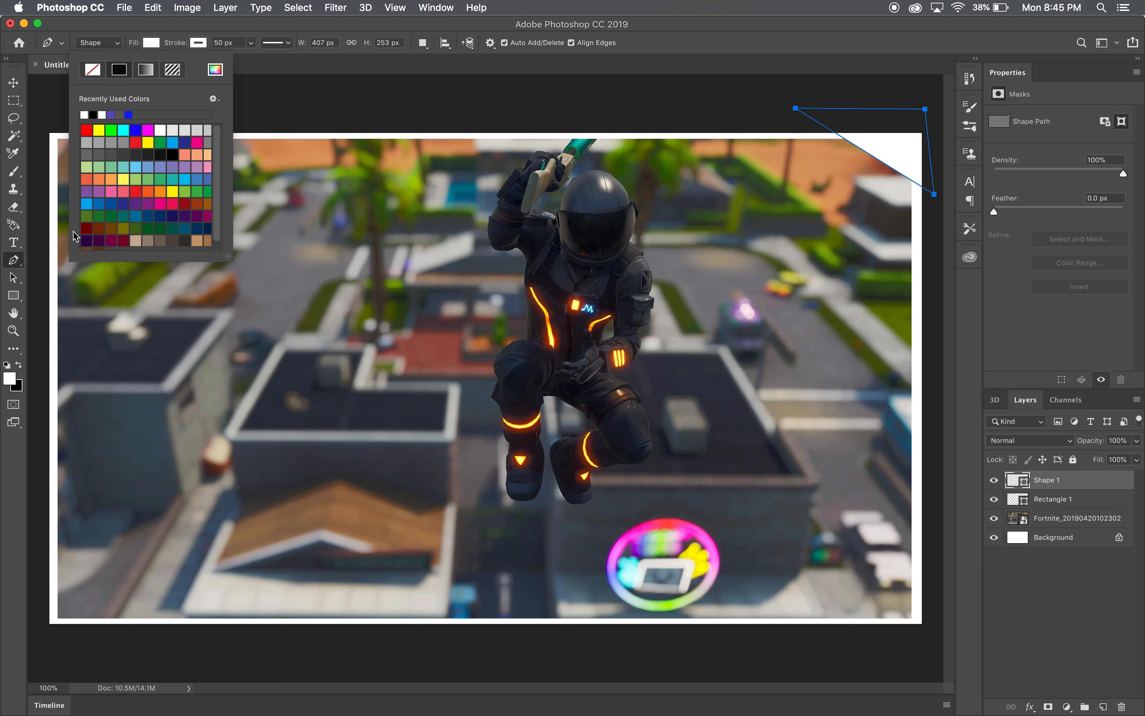
# - Duplicate the white corner triangle layer and nudge the copy down to enlarge the white corner
pyautogui.click(13, 82)
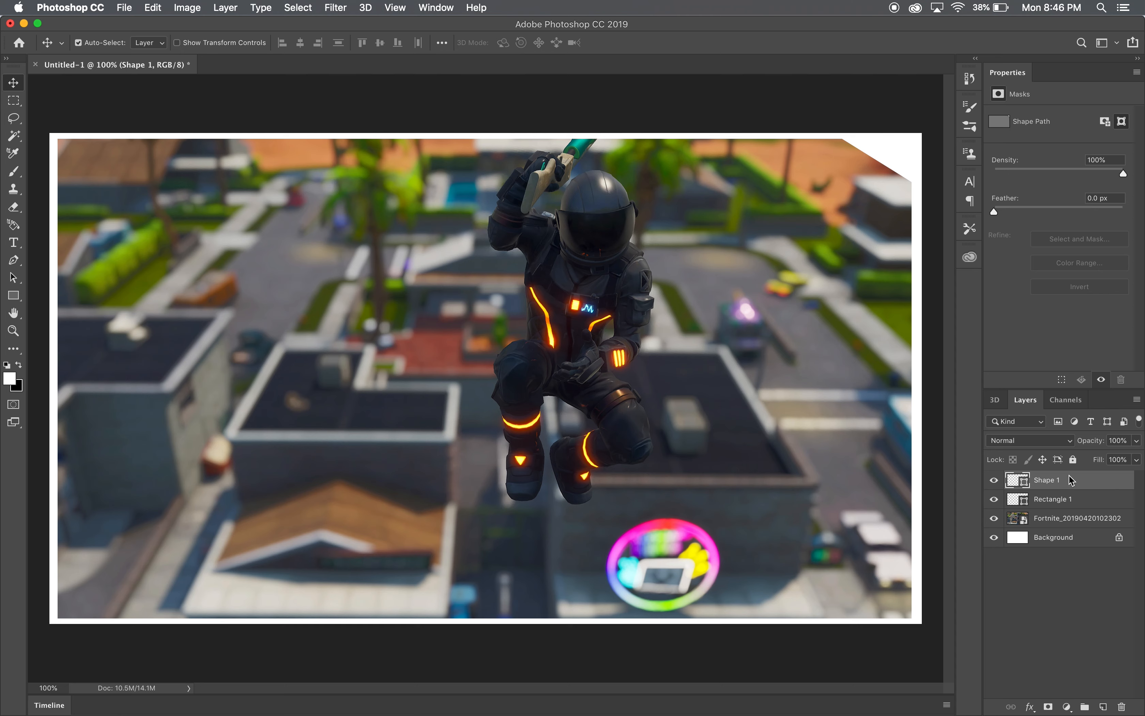
pyautogui.press('super+j')
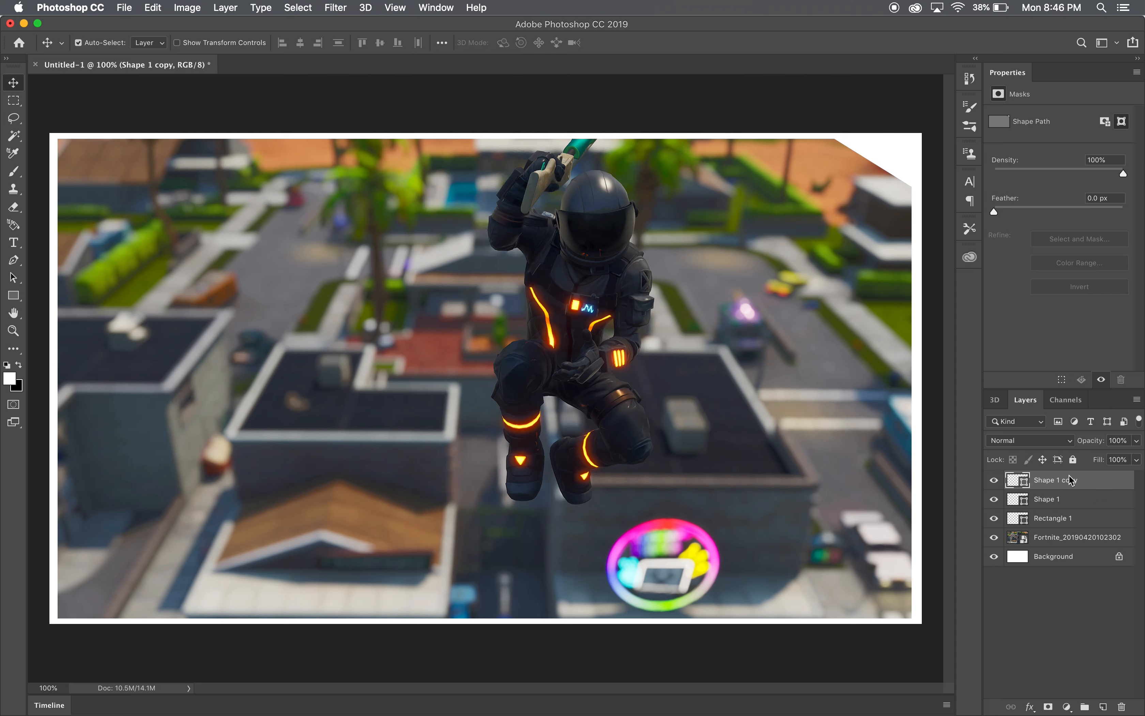
pyautogui.press('Down')
pyautogui.press('Down')
pyautogui.press('Down')
pyautogui.press('Down')
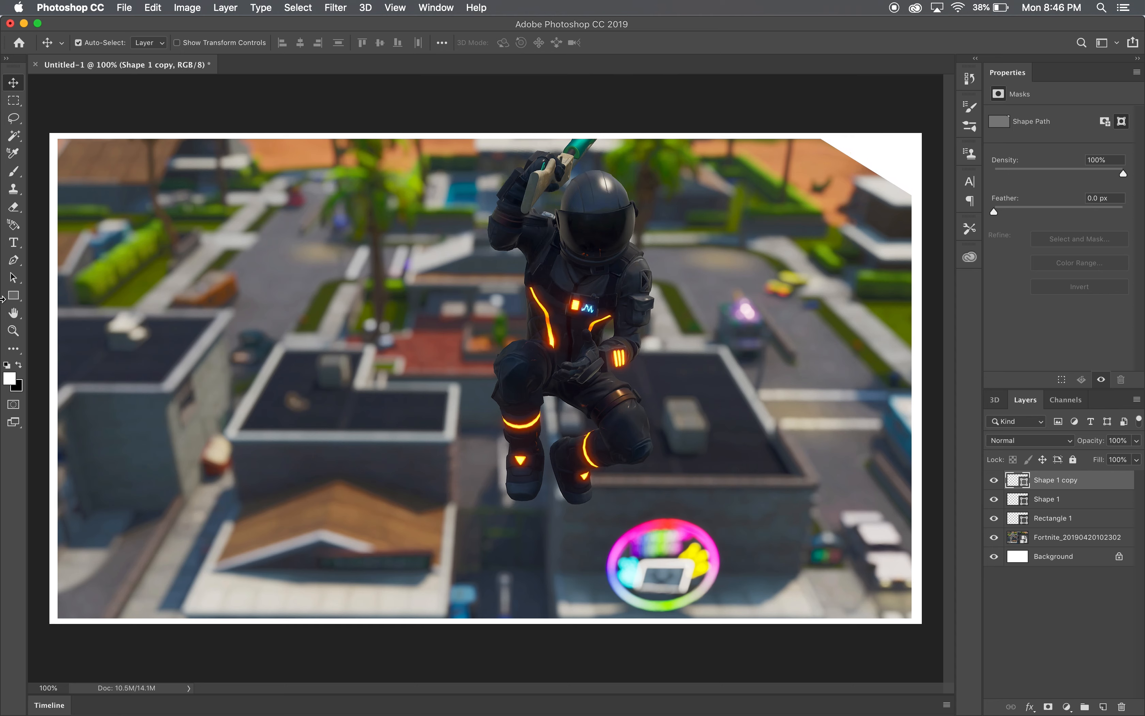
pyautogui.click(14, 242)
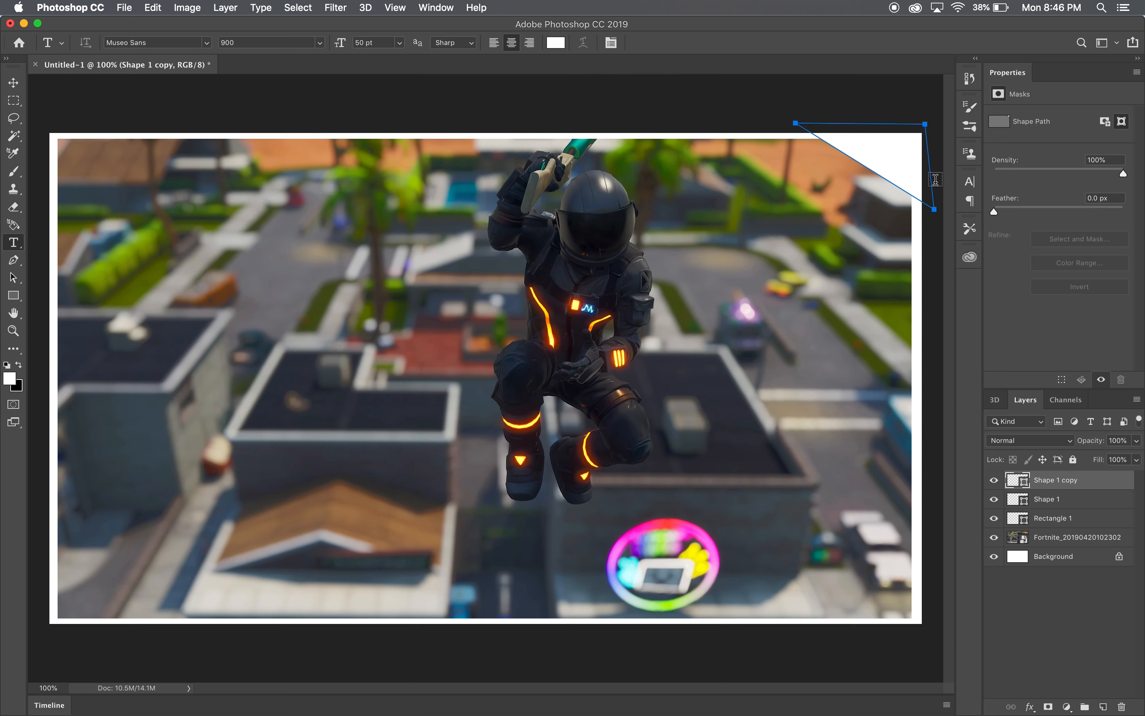
pyautogui.click(10, 78)
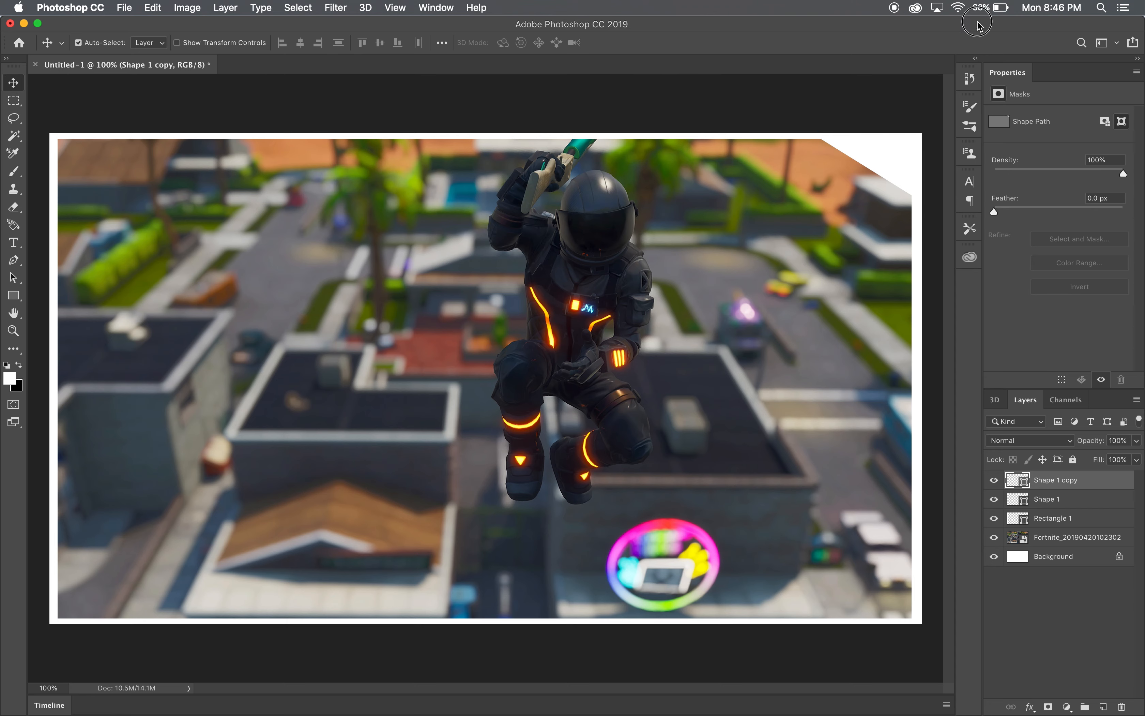
# - Place Mario_Stereo_Logo_4.jpg from the Editing Essentials folder, scaled to 15.40%, inside the white corner triangle
pyautogui.moveTo(982, 24); pyautogui.dragTo(954, 24)
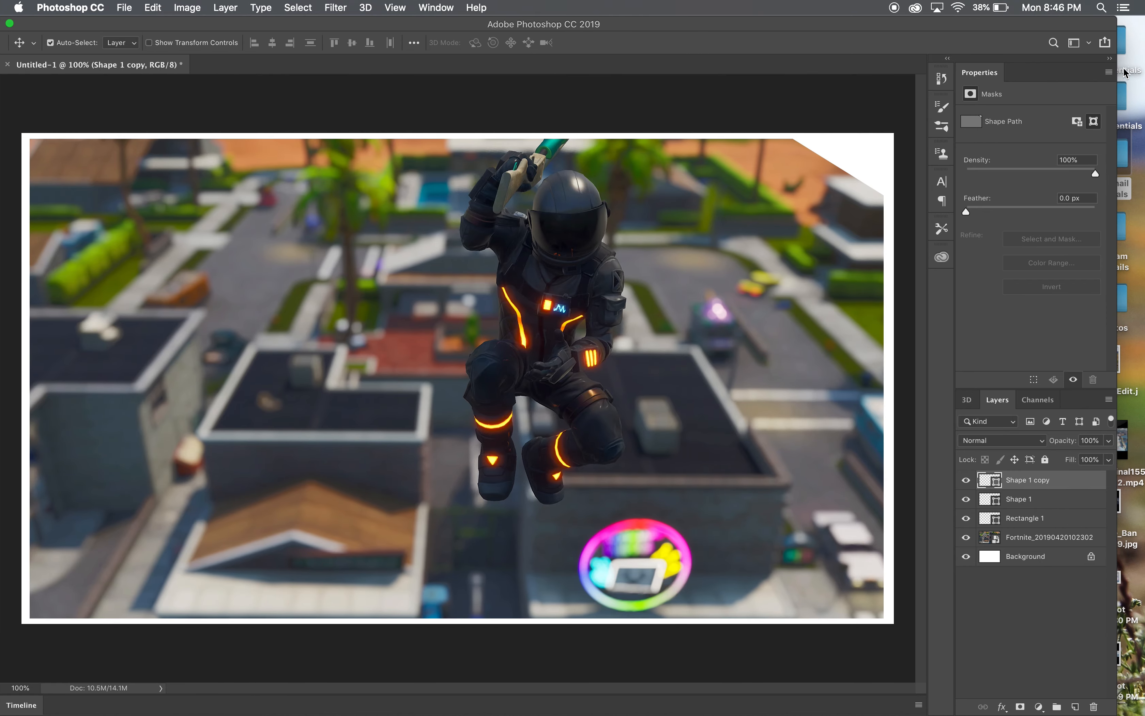
pyautogui.doubleClick(1125, 45)
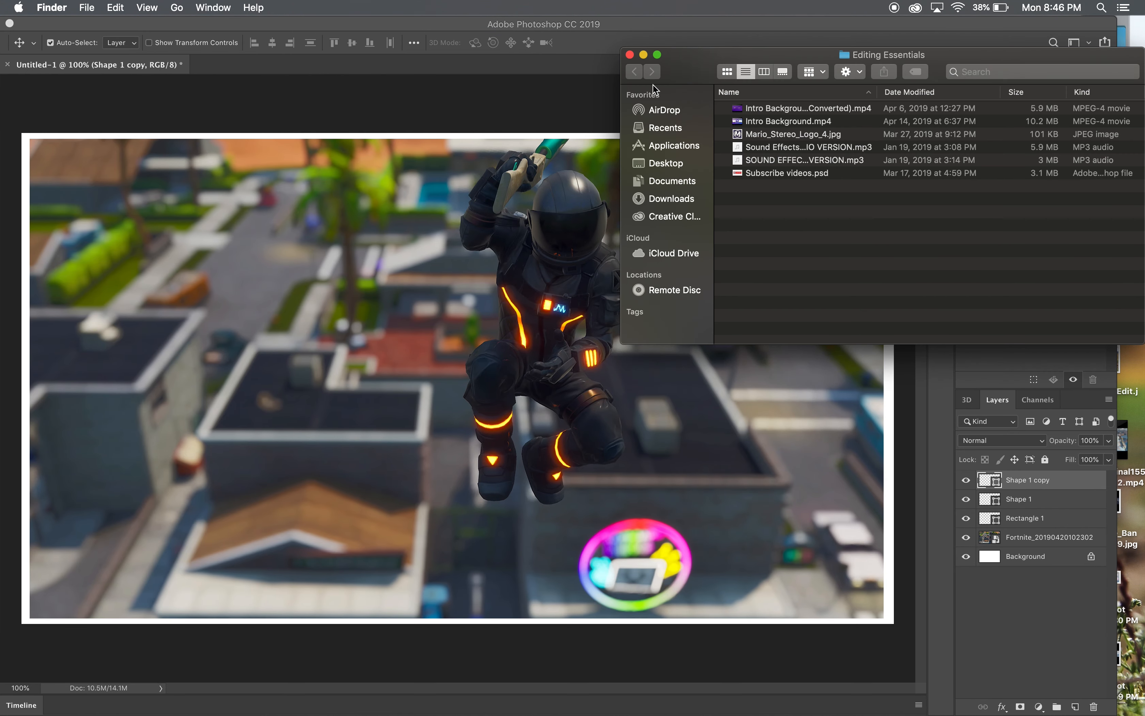
pyautogui.moveTo(778, 134); pyautogui.dragTo(494, 345)
pyautogui.moveTo(542, 293); pyautogui.dragTo(867, 151)
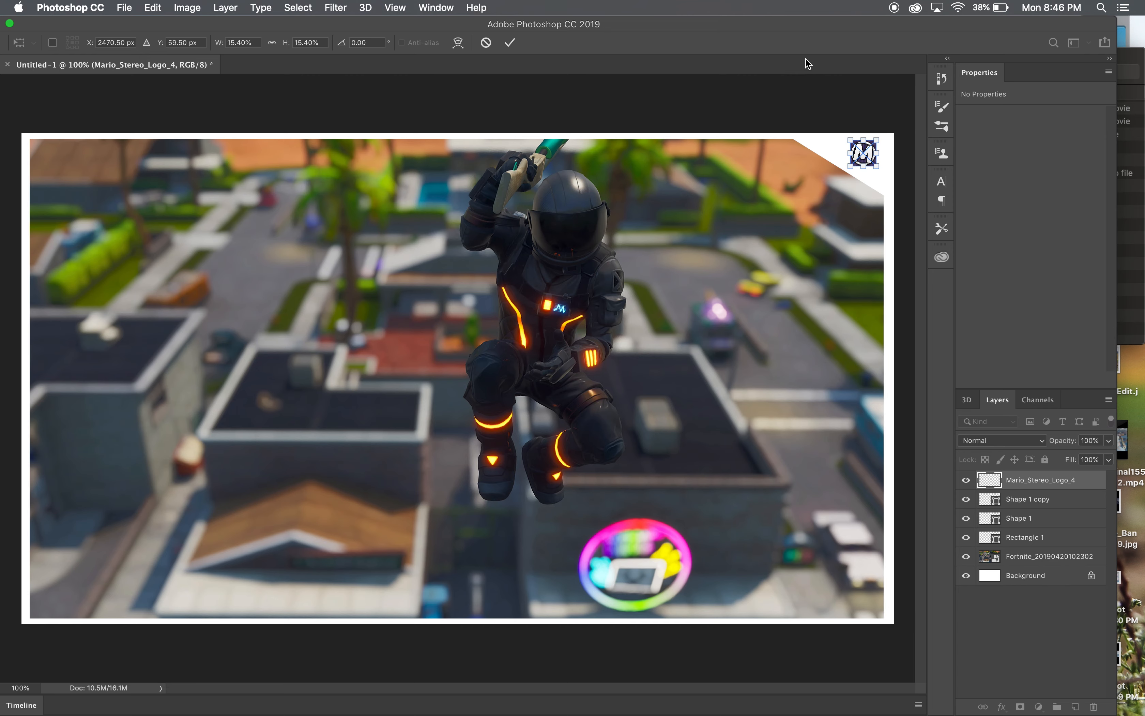
pyautogui.moveTo(790, 28); pyautogui.dragTo(858, 32)
pyautogui.click(50, 82)
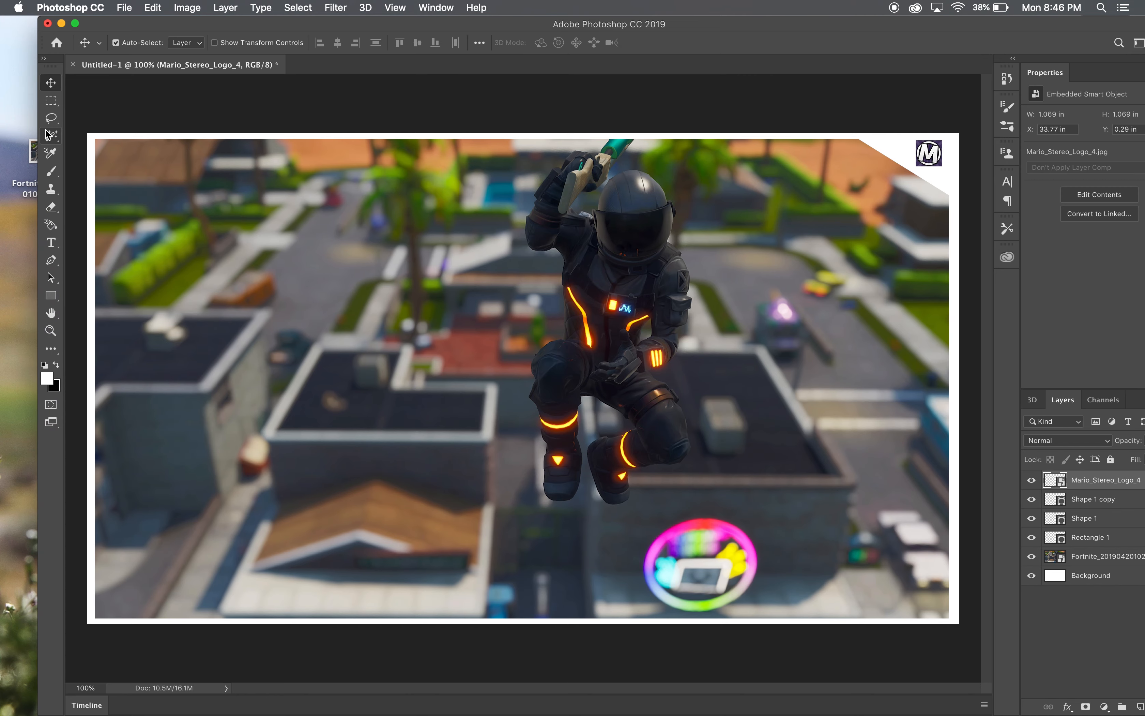
# - Select the purple background around the logo's circle with the Magic Wand, trying tolerance 100 and settling on 30
pyautogui.click(51, 137)
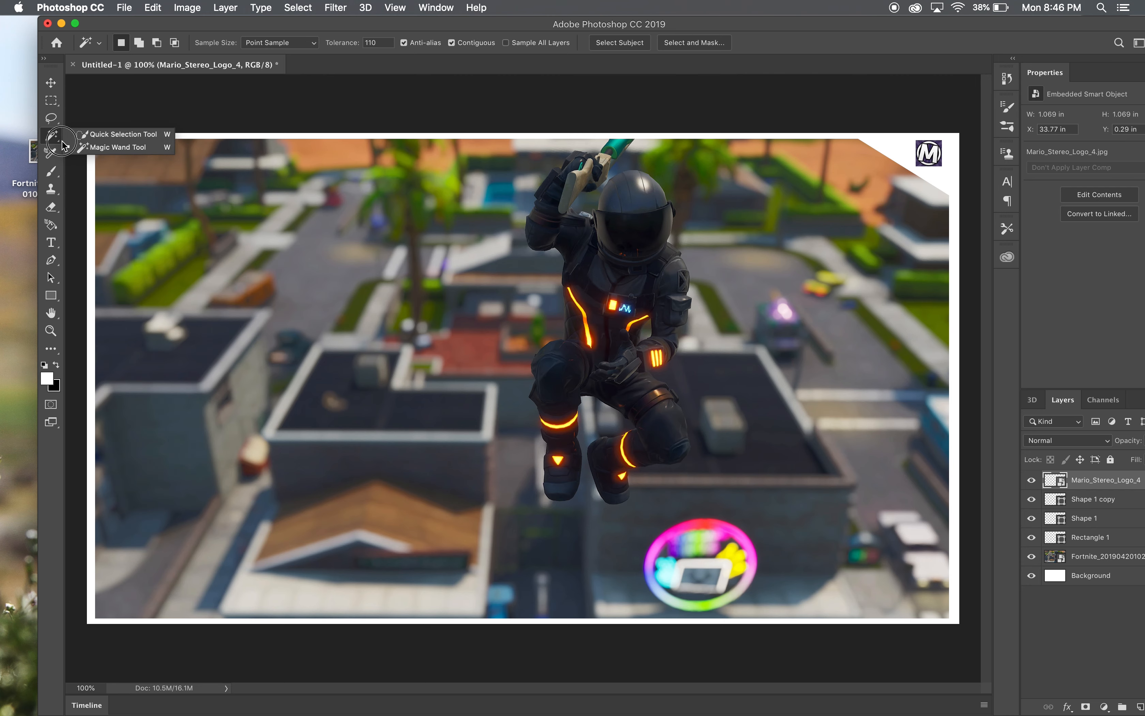
pyautogui.click(100, 146)
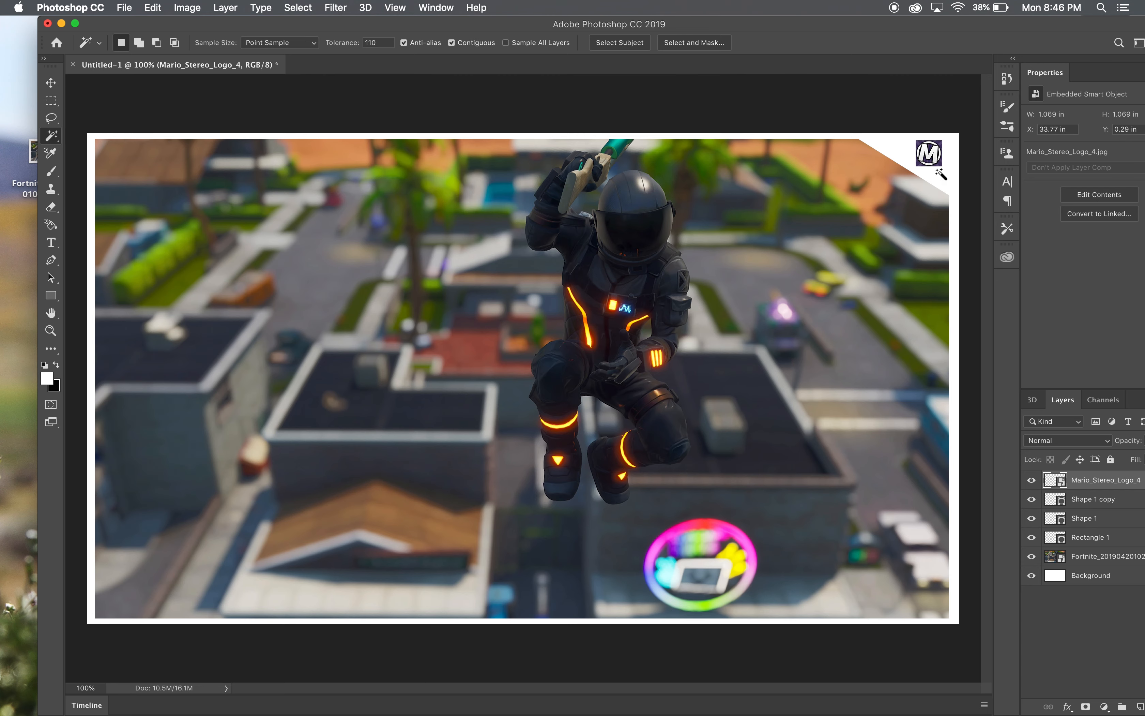
pyautogui.click(938, 161)
pyautogui.doubleClick(374, 43)
pyautogui.press('BackSpace')
pyautogui.write('100')
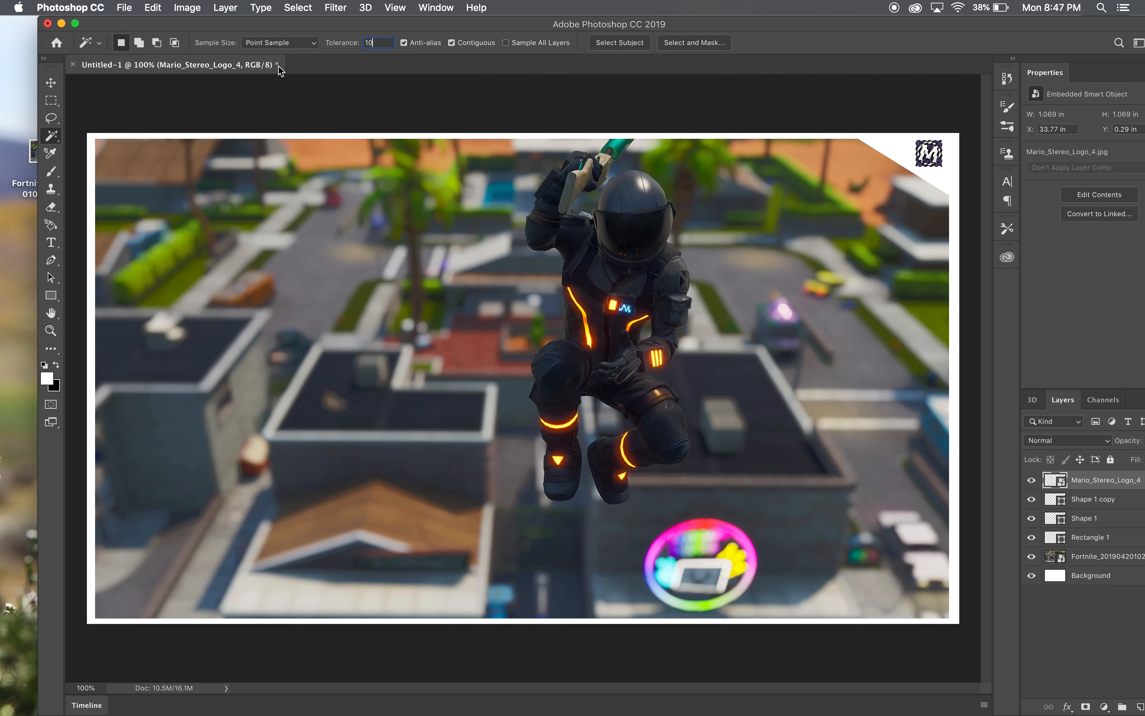
pyautogui.click(942, 166)
pyautogui.doubleClick(379, 43)
pyautogui.click(939, 167)
# - Examine the selection edges around the logo's circle at 600% zoom
pyautogui.click(51, 331)
pyautogui.click(935, 150)
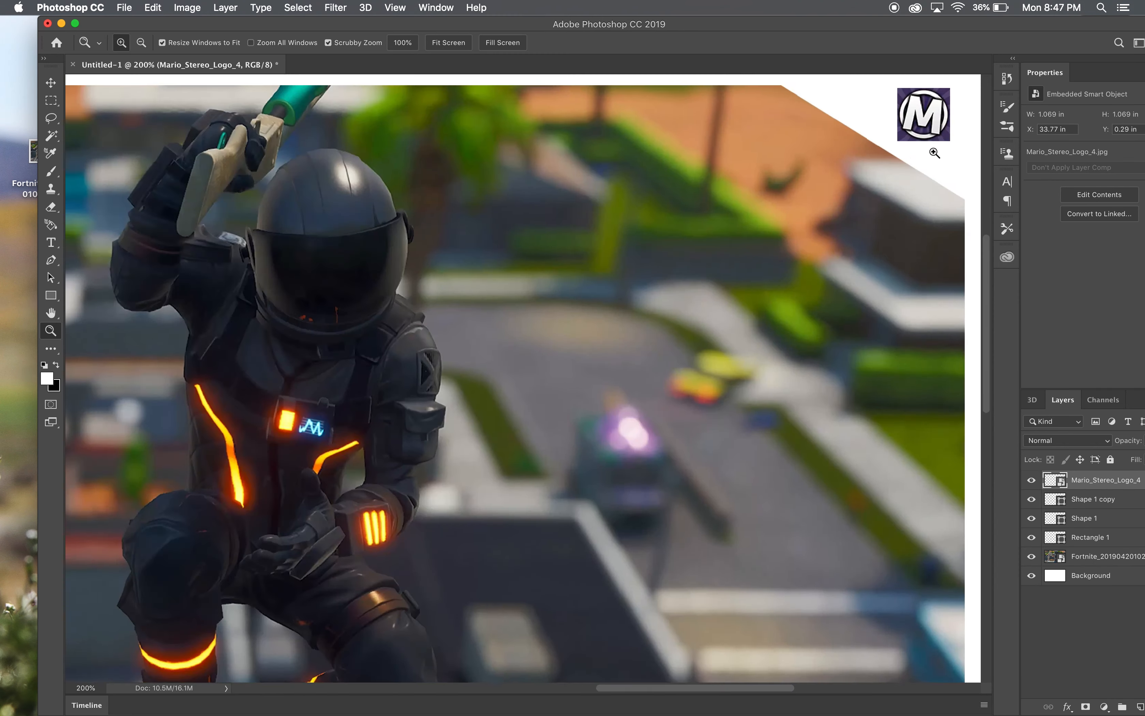
pyautogui.click(932, 128)
pyautogui.click(930, 109)
pyautogui.click(930, 109)
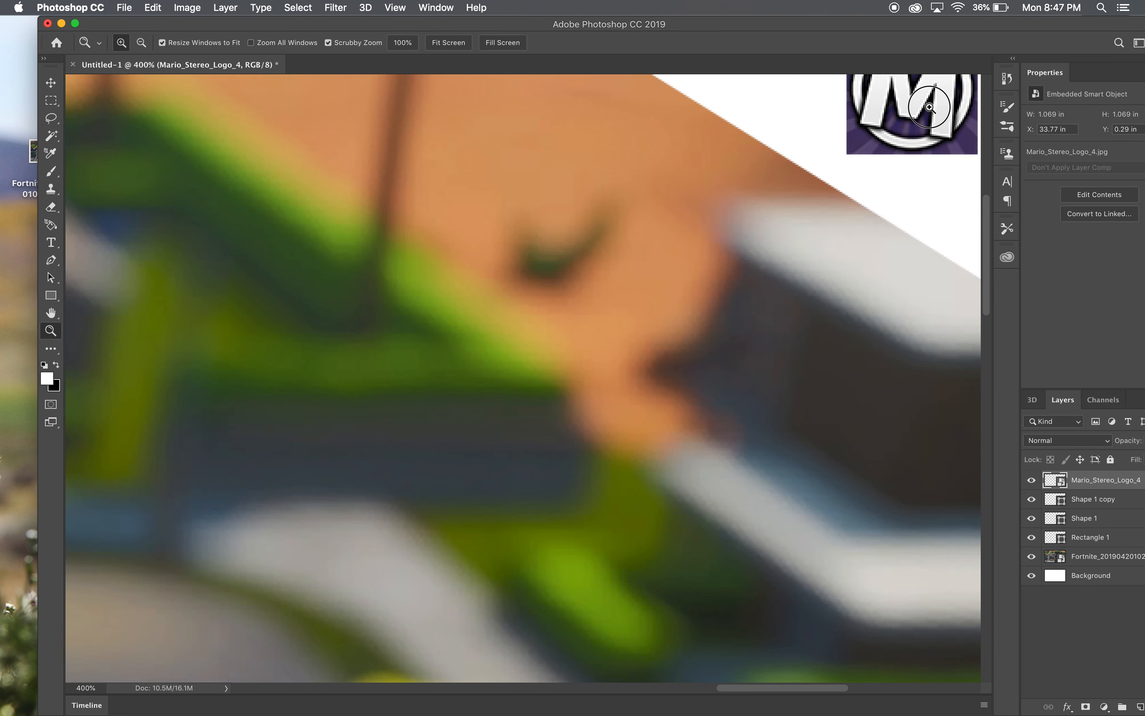
pyautogui.click(930, 109)
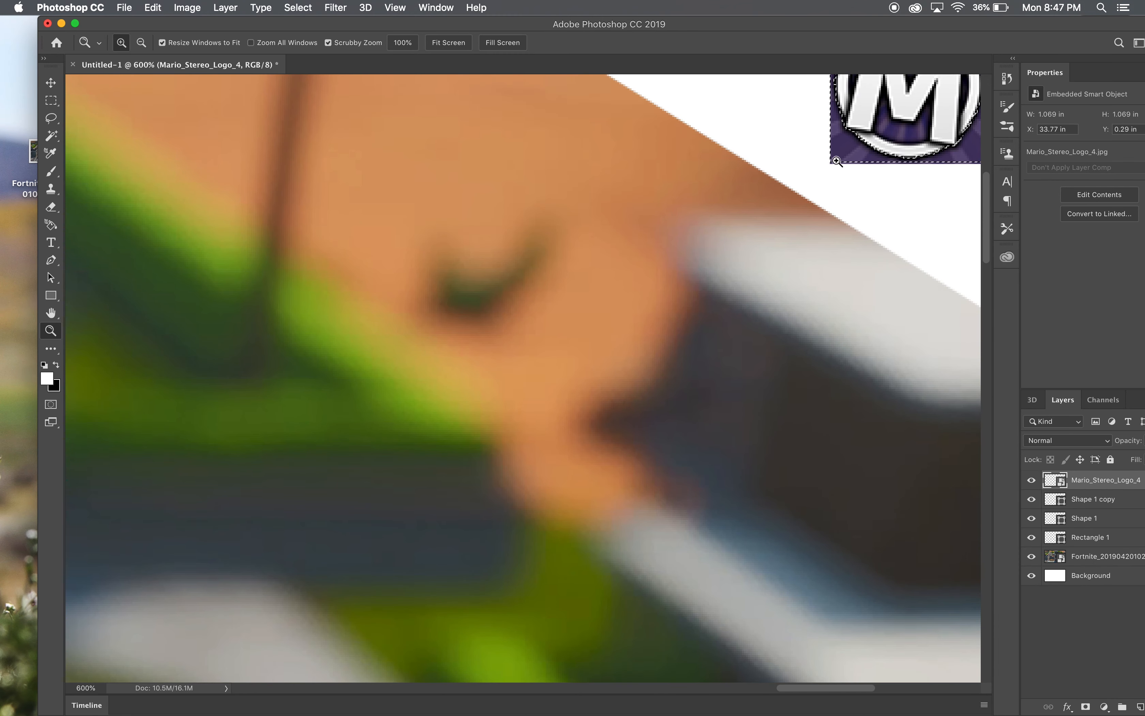
pyautogui.scroll(5, 991, 229)
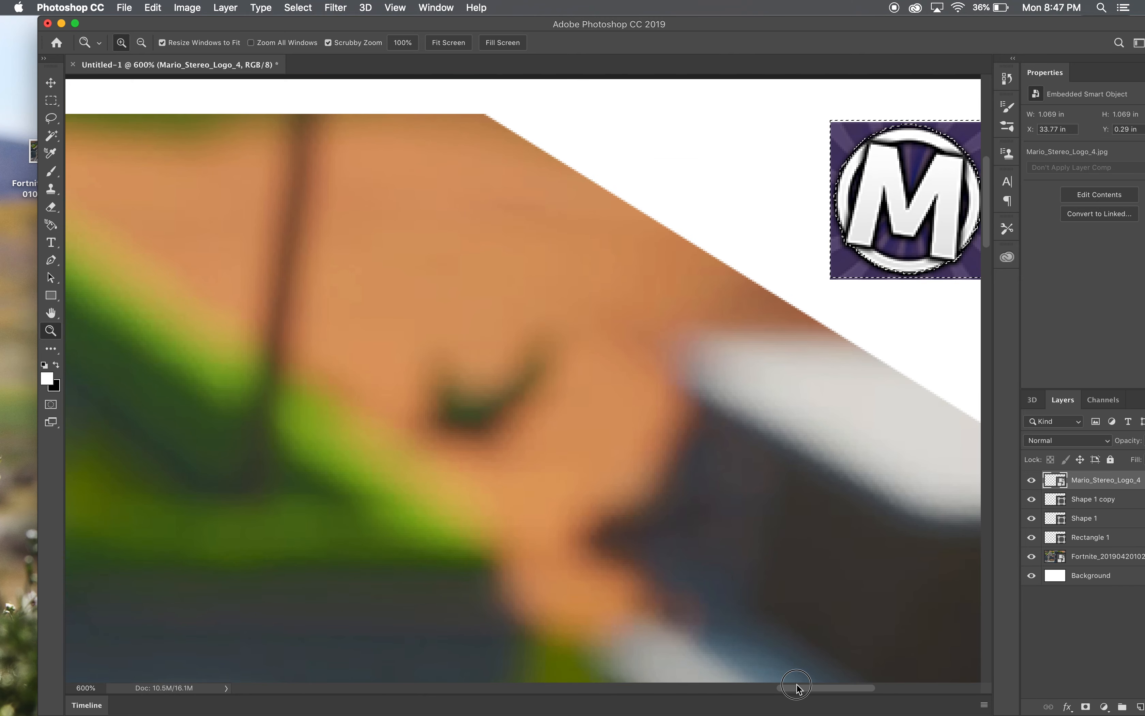
pyautogui.hscroll(5, 798, 682)
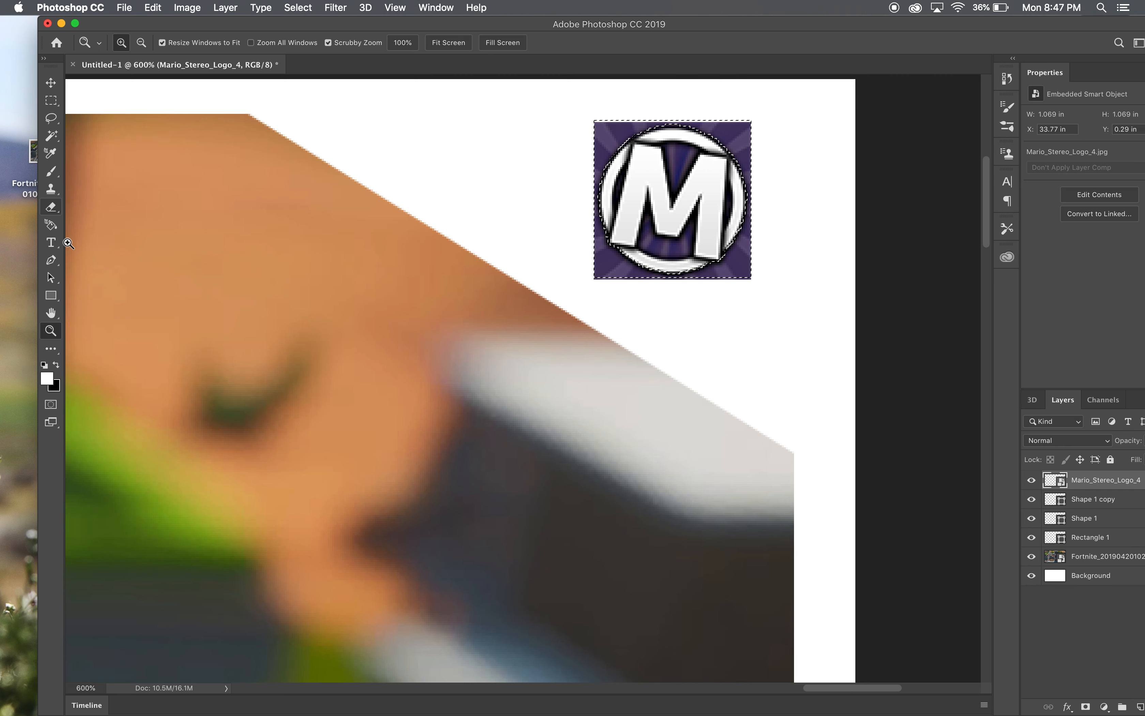
# - Clear the selection, delete the logo layer, and undo that deletion
pyautogui.click(51, 136)
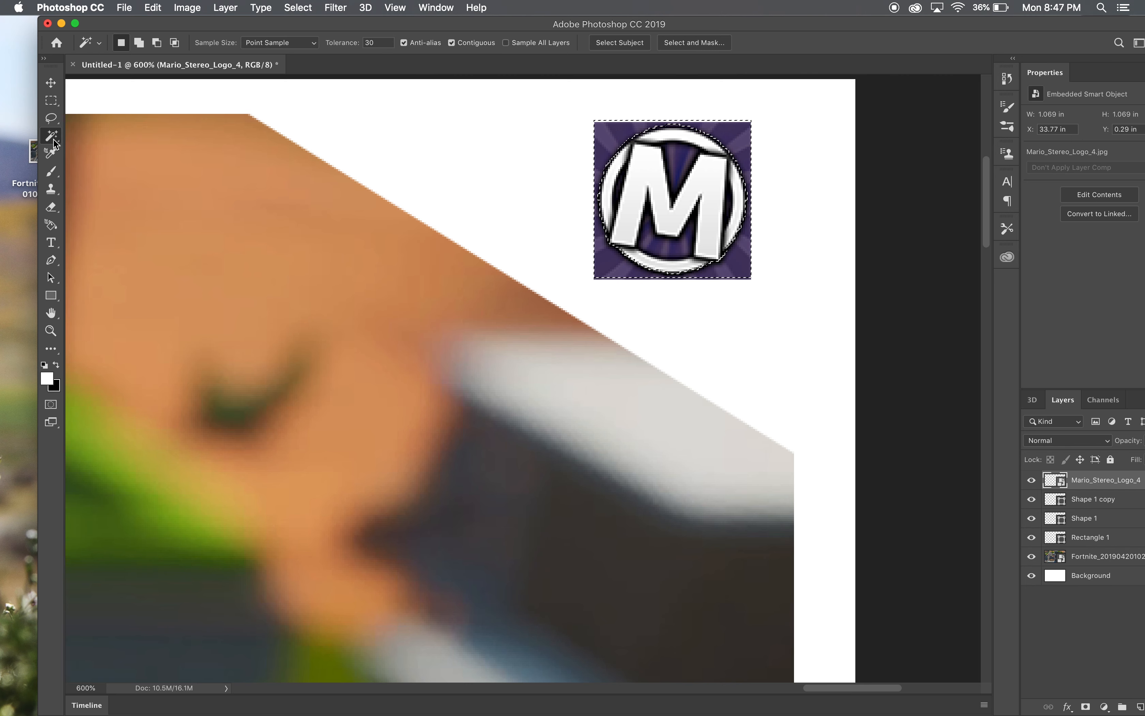
pyautogui.press('super+d')
pyautogui.press('Delete')
pyautogui.click(153, 7)
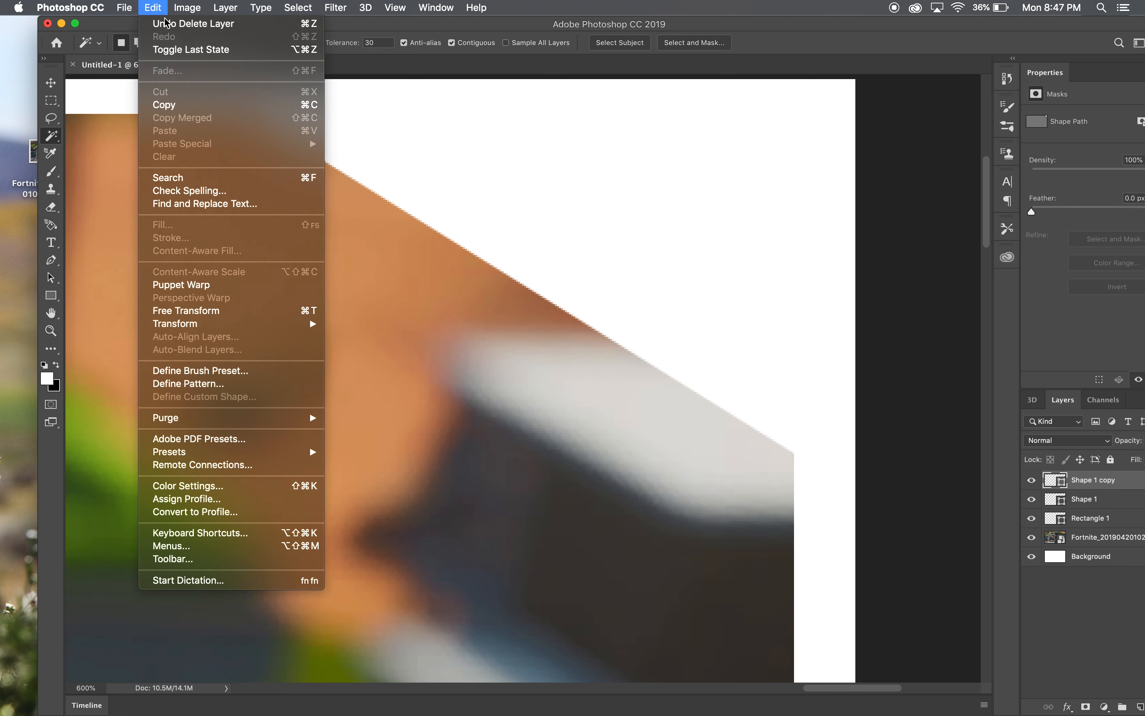
pyautogui.click(166, 26)
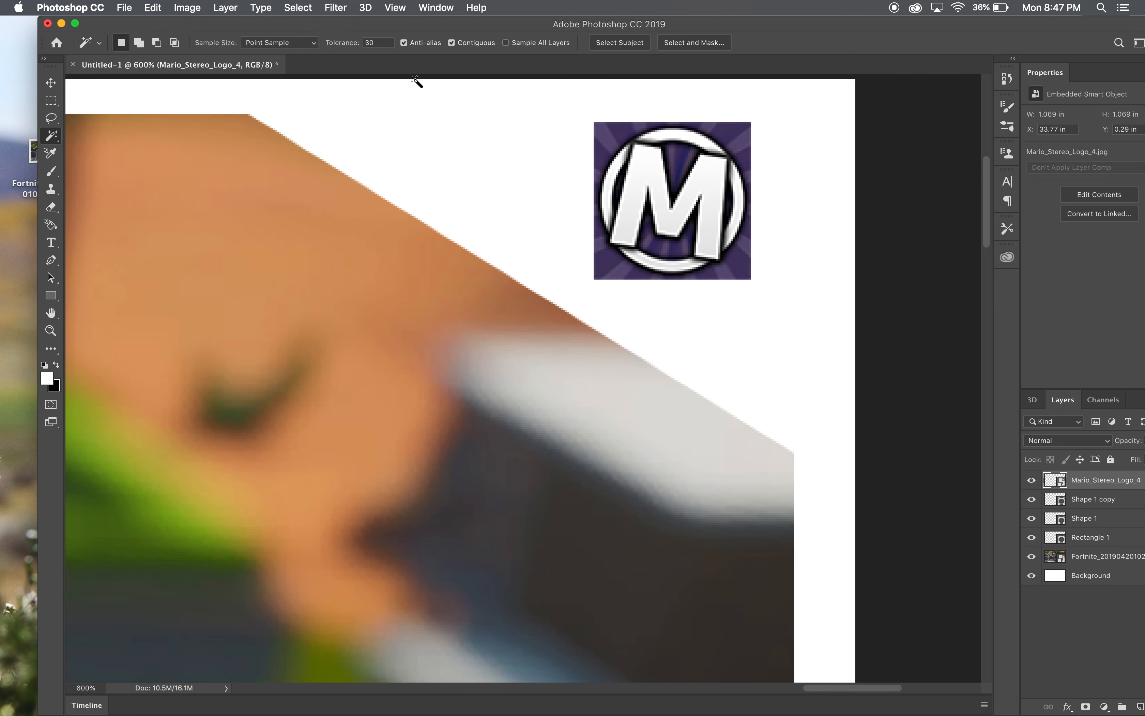
# - Select the purple background around the logo's circle with the Magic Wand at tolerance 30 and try to delete it
pyautogui.click(746, 275)
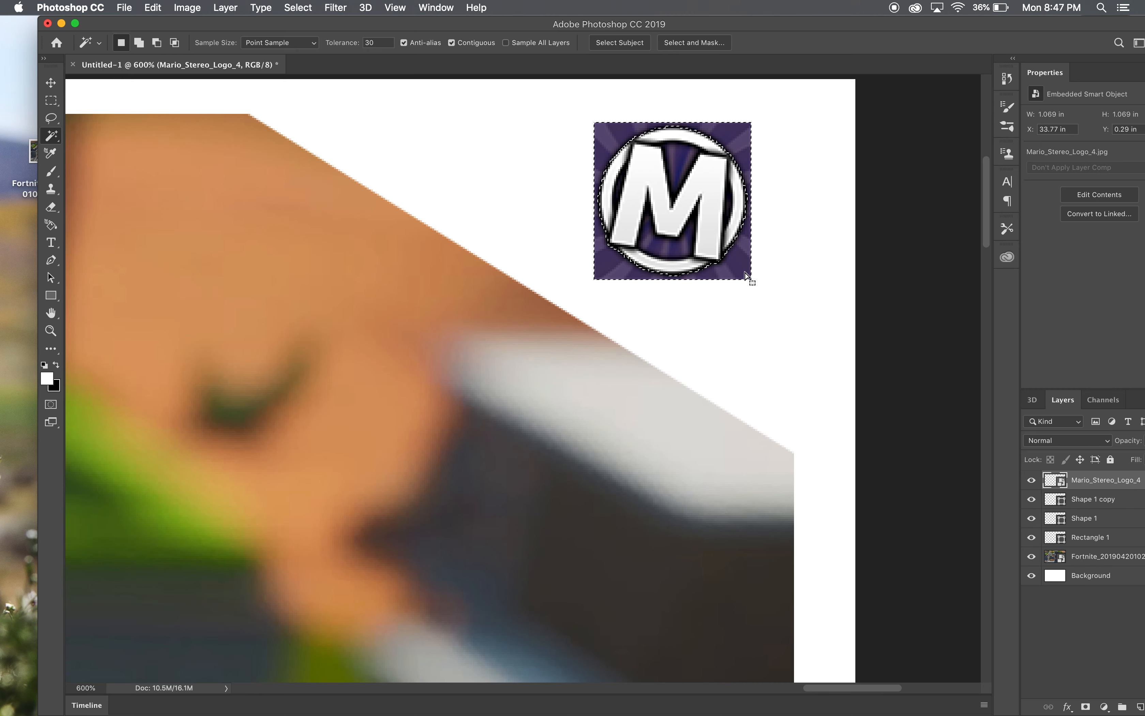
pyautogui.press('BackSpace')
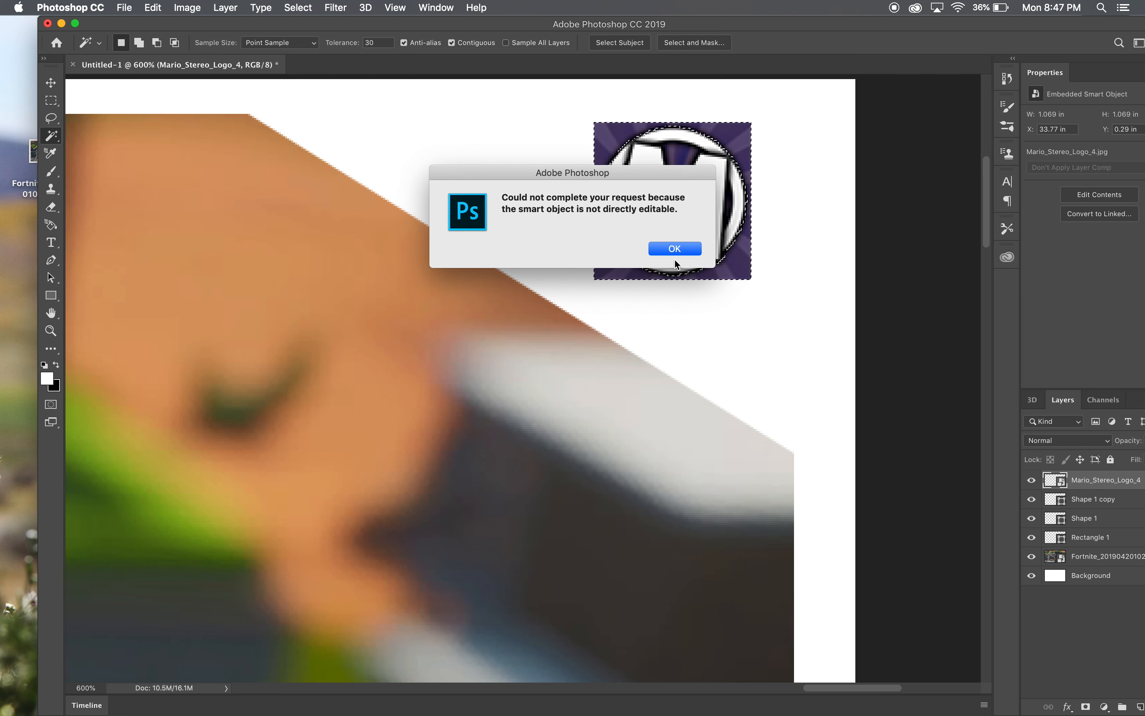
pyautogui.click(675, 249)
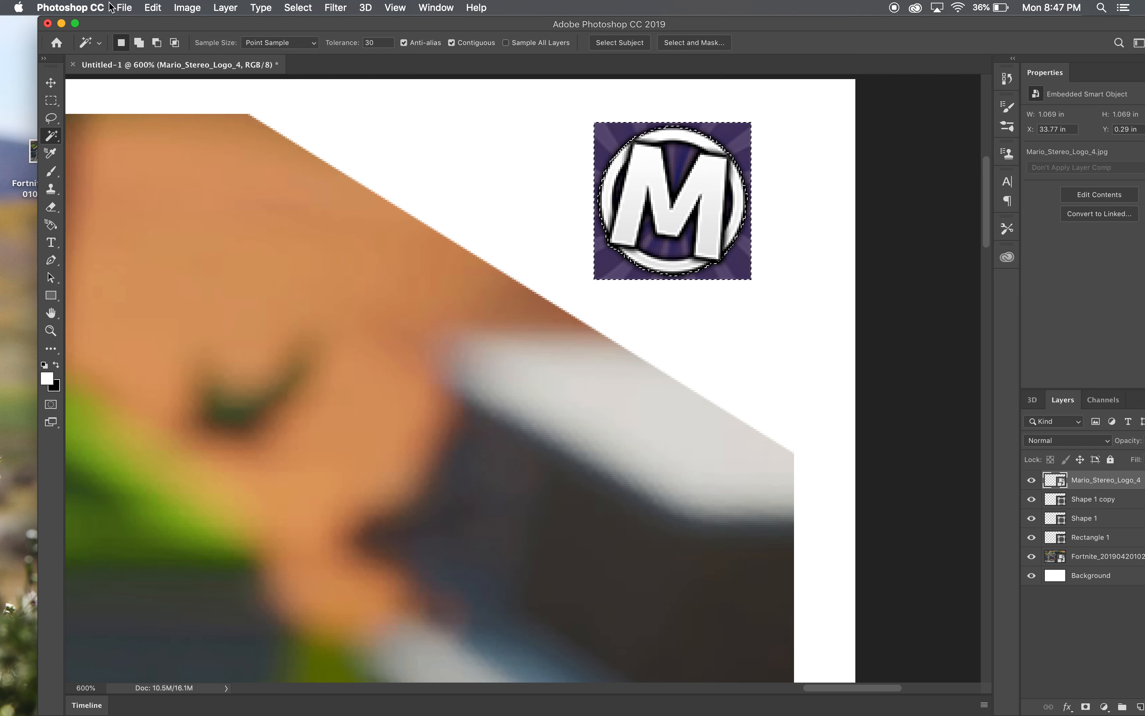
# - Rasterize the Mario_Stereo_Logo_4 smart object into a pixel layer
pyautogui.click(125, 8)
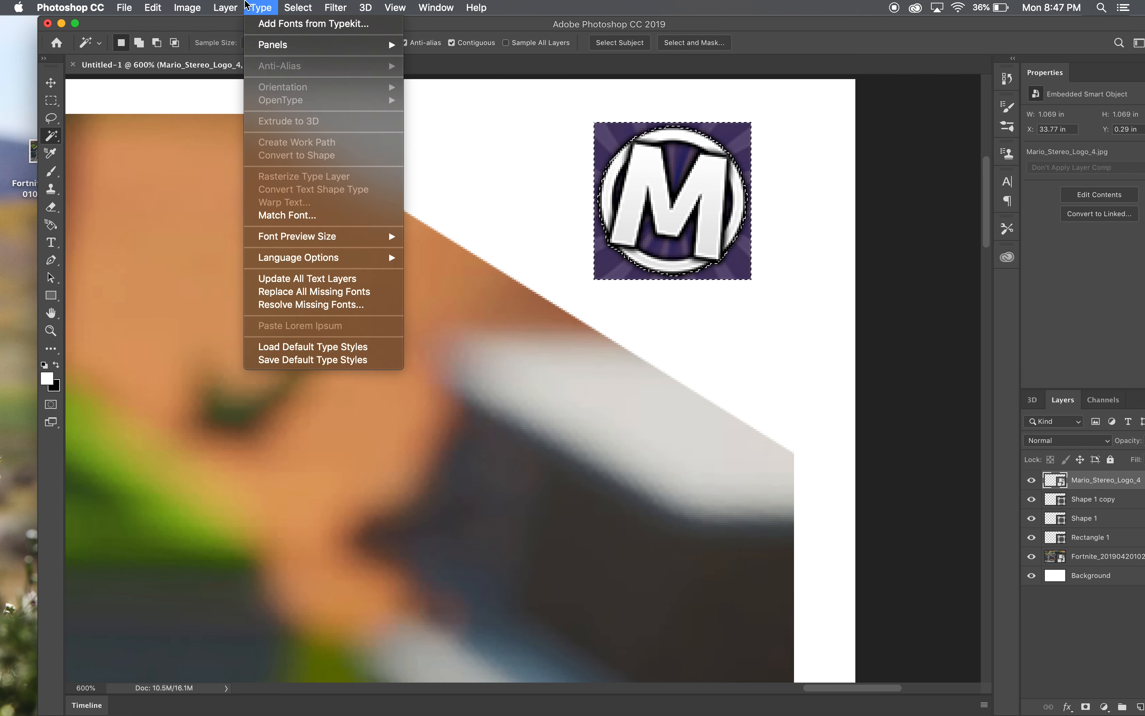
pyautogui.moveTo(237, 5)
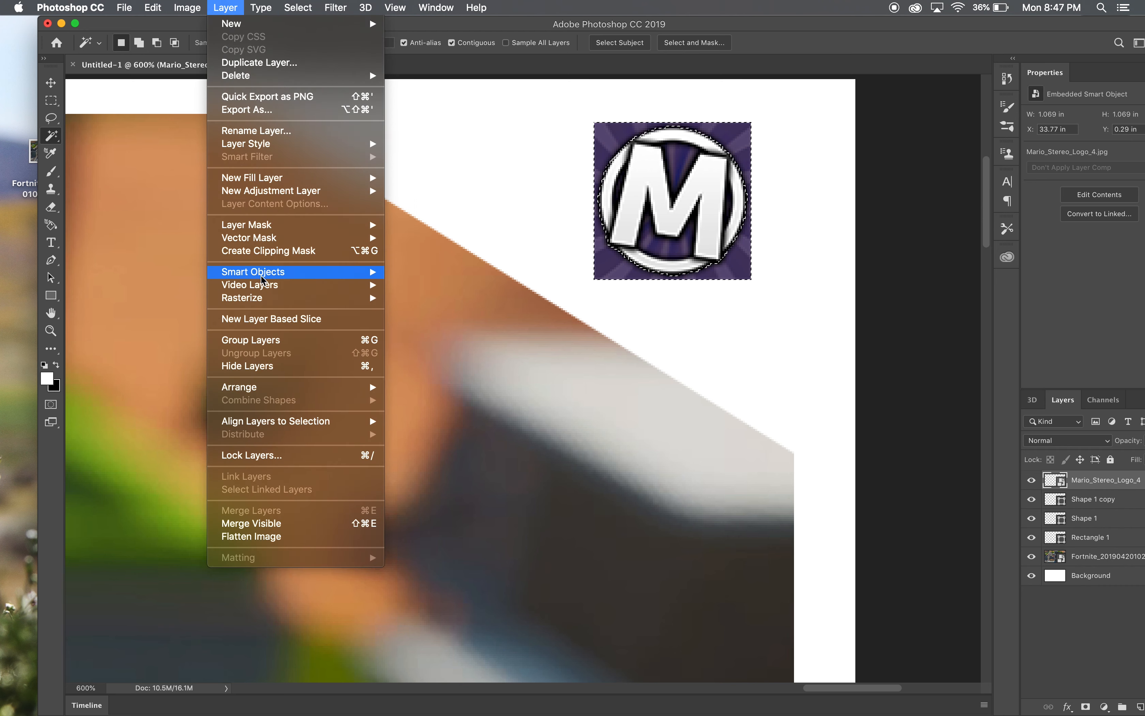
pyautogui.moveTo(263, 272)
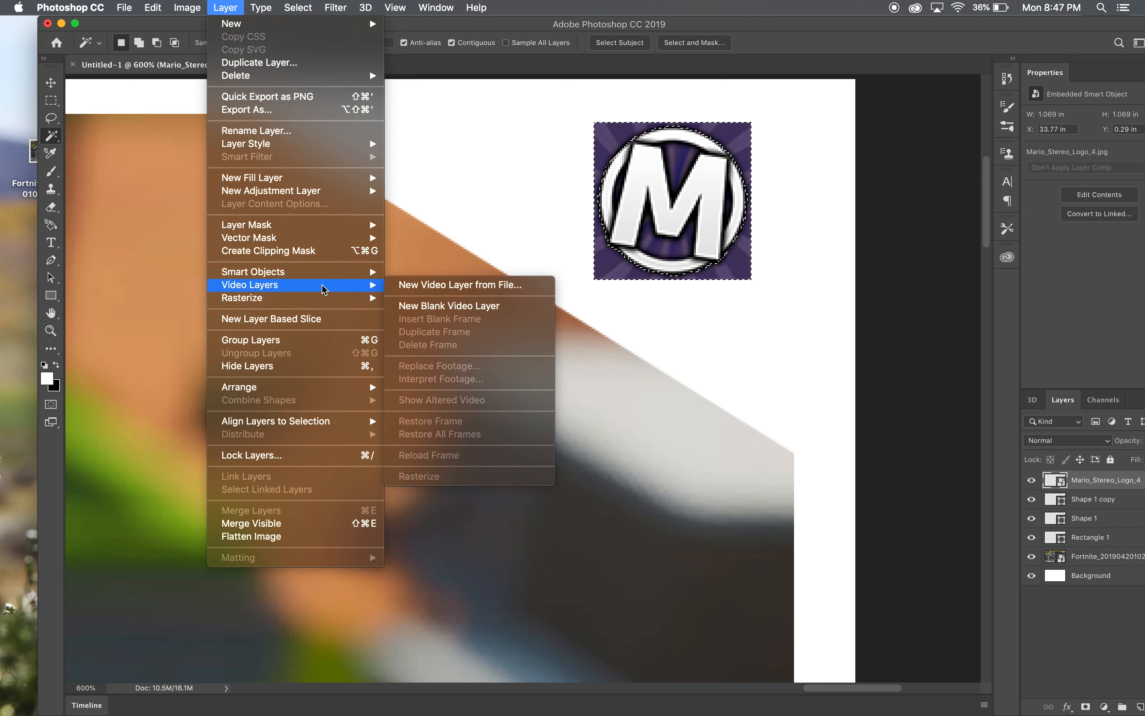
pyautogui.moveTo(316, 303)
pyautogui.moveTo(318, 275)
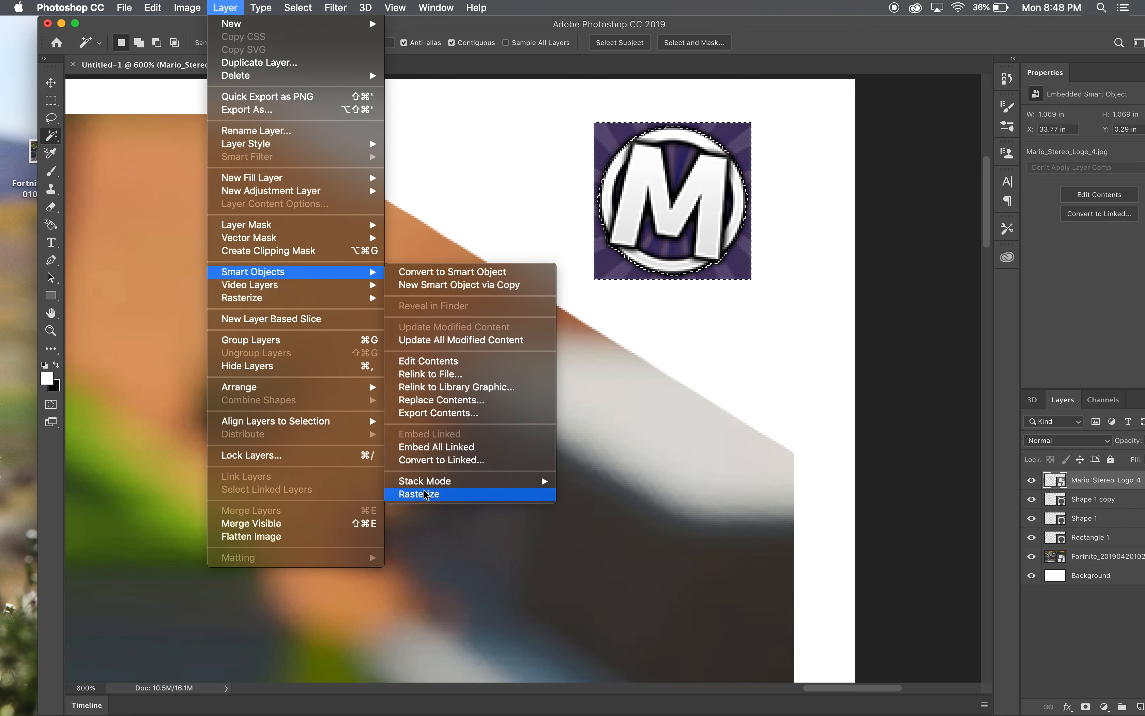
pyautogui.moveTo(428, 487)
pyautogui.click(427, 501)
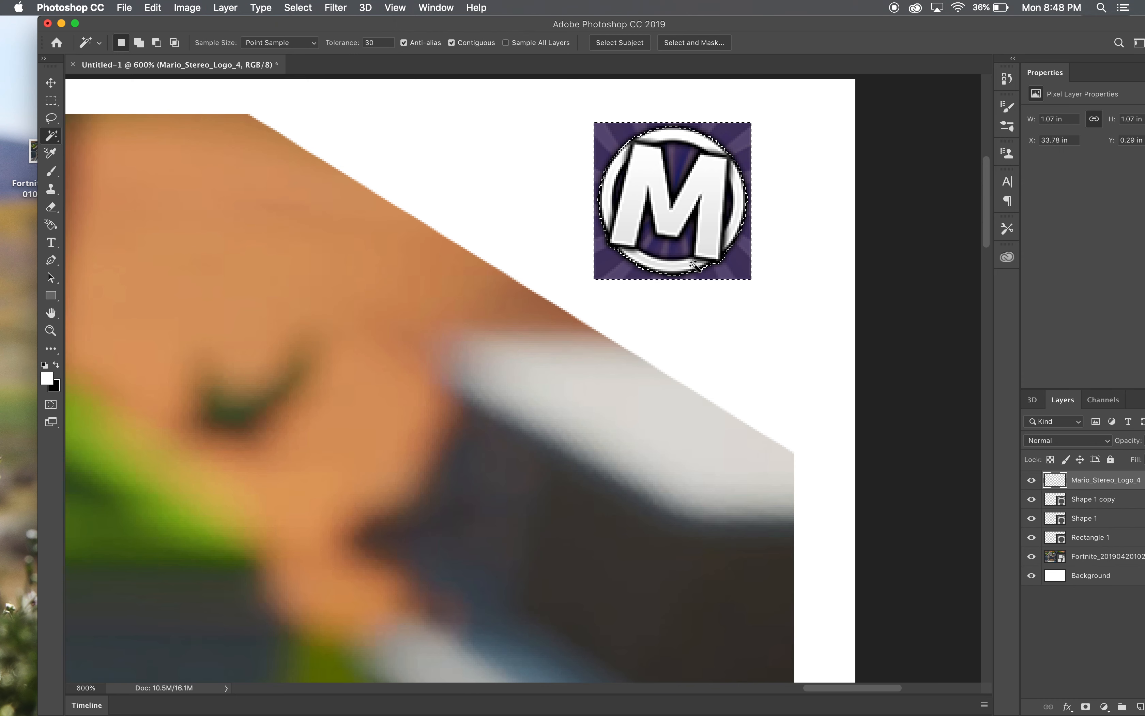
# - Delete the selected purple background around the logo's circle, return to 100% zoom, and deselect the logo layer
pyautogui.press('Delete')
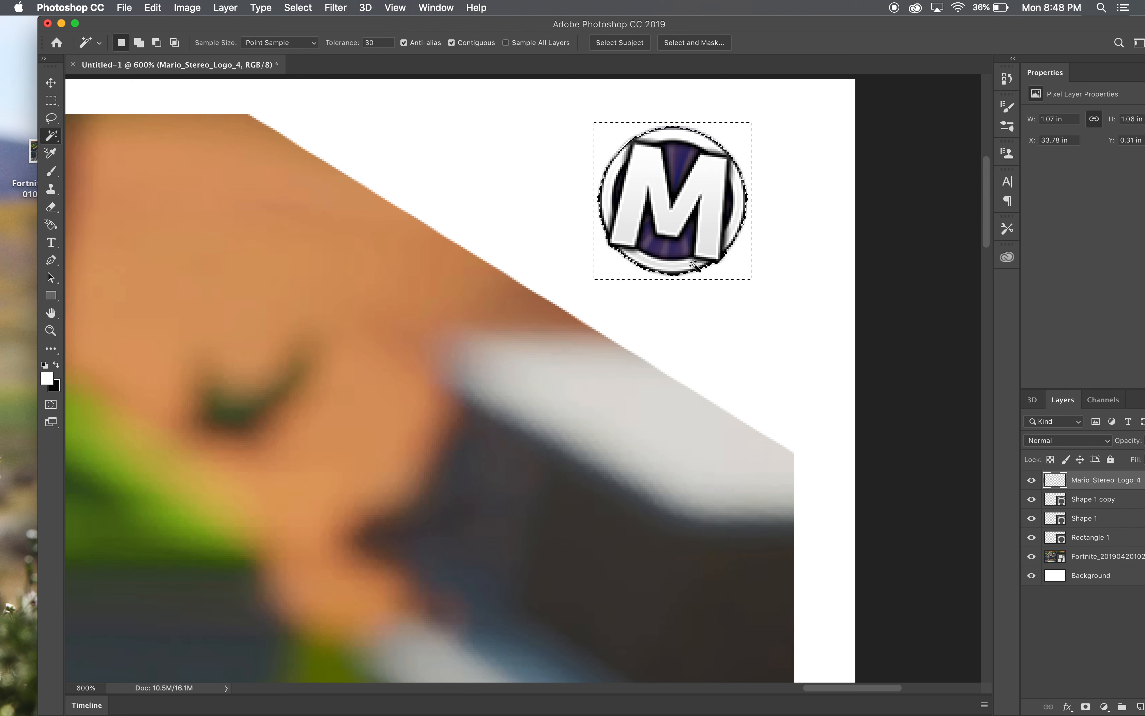
pyautogui.click(53, 333)
pyautogui.click(86, 688)
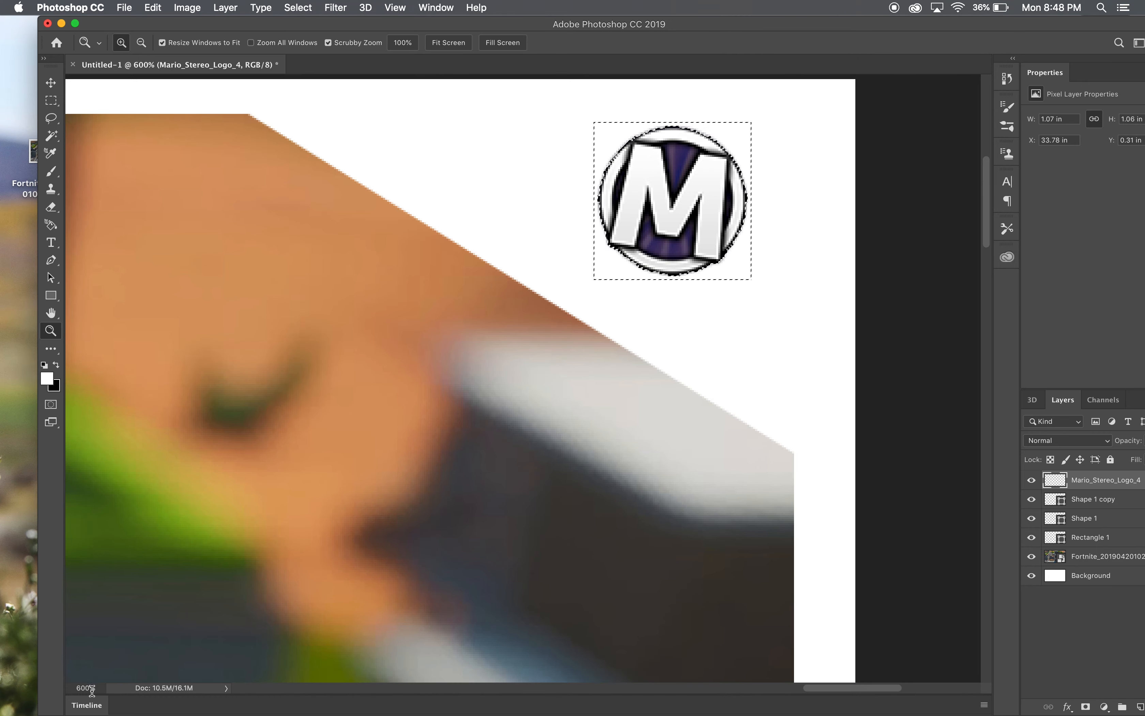
pyautogui.write('100')
pyautogui.press('Return')
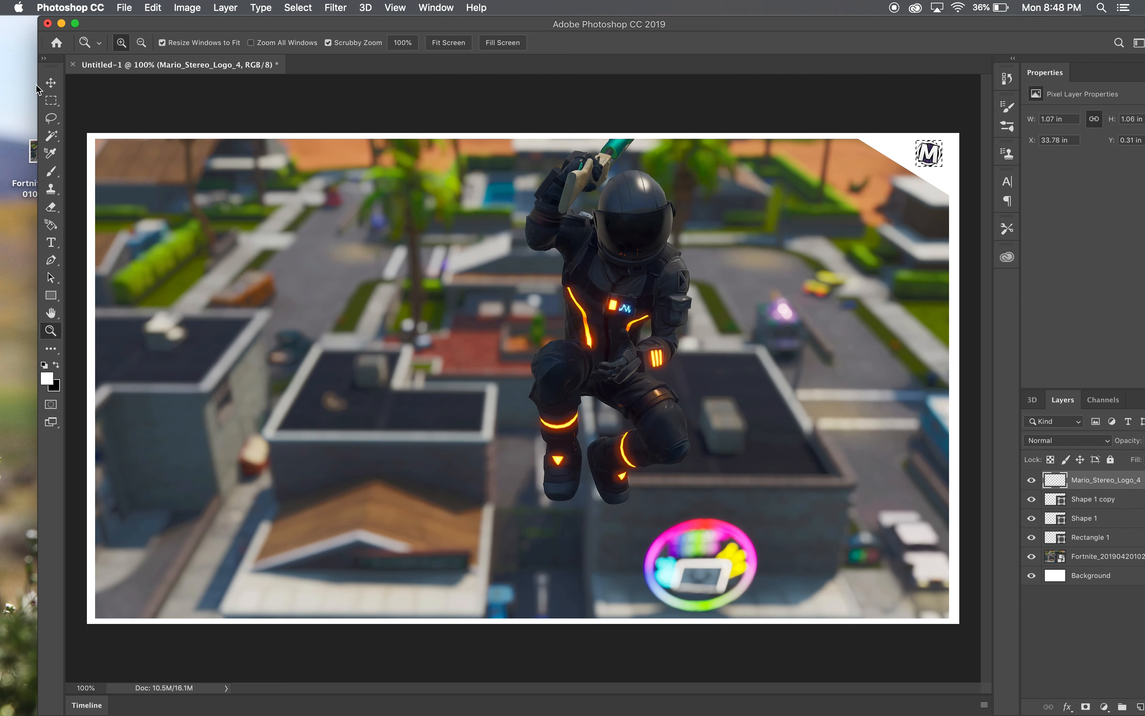
pyautogui.click(51, 82)
pyautogui.click(118, 94)
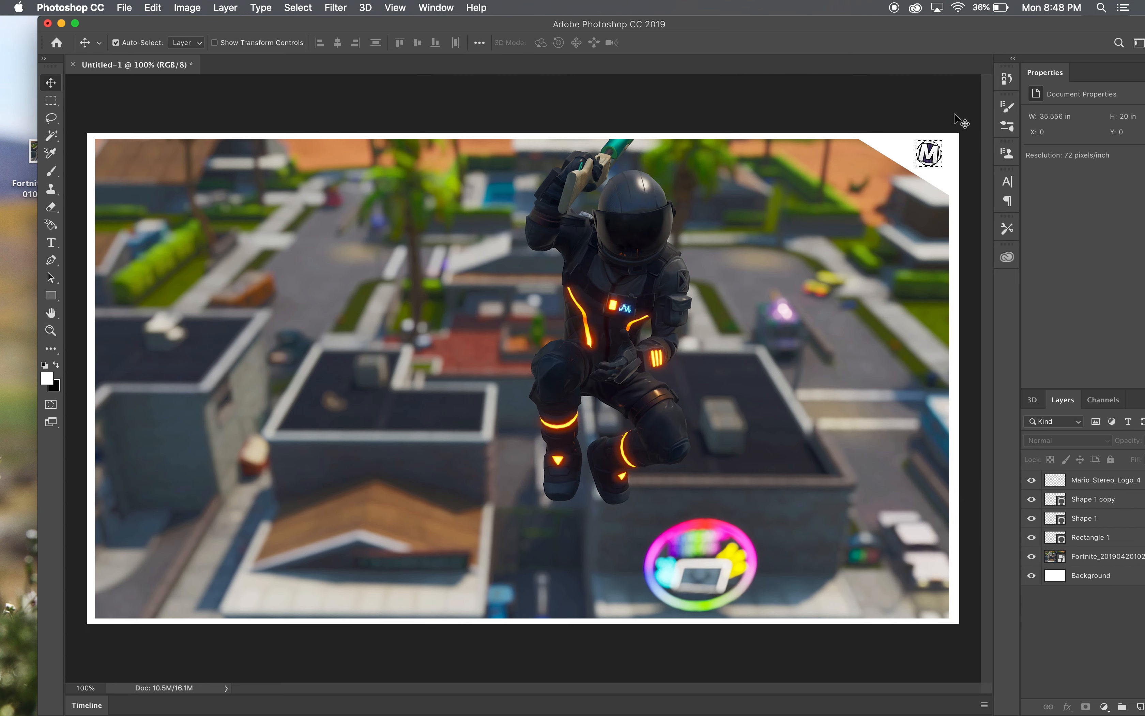
pyautogui.click(232, 5)
pyautogui.moveTo(152, 5)
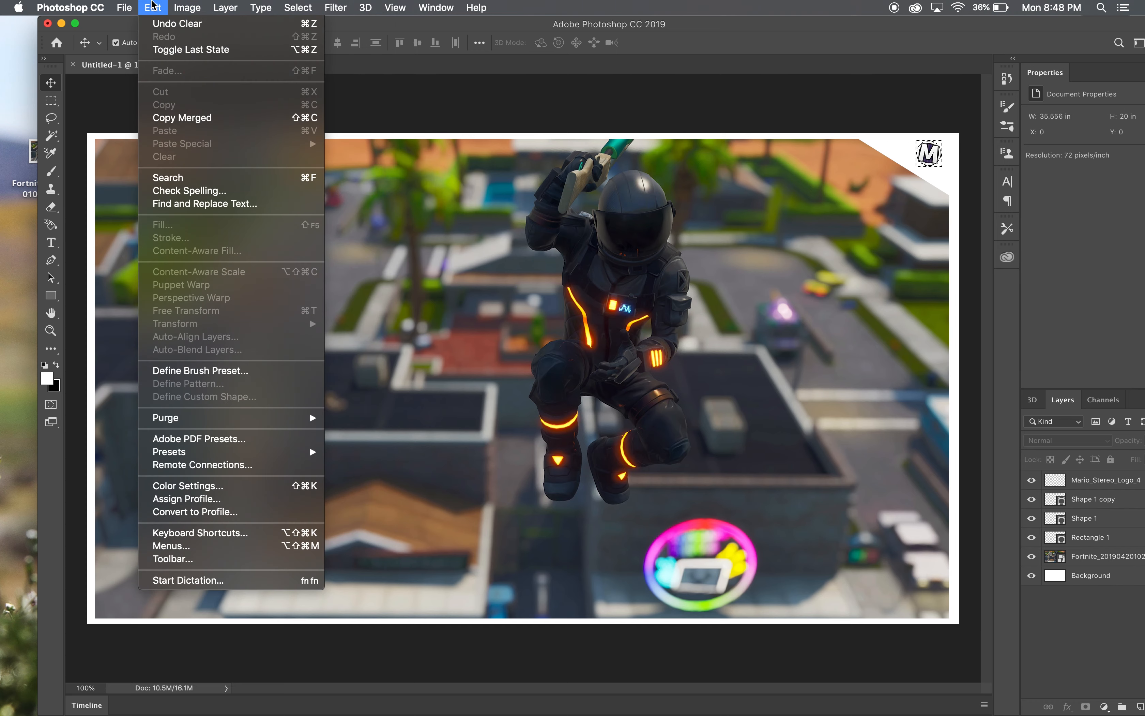
pyautogui.click(543, 103)
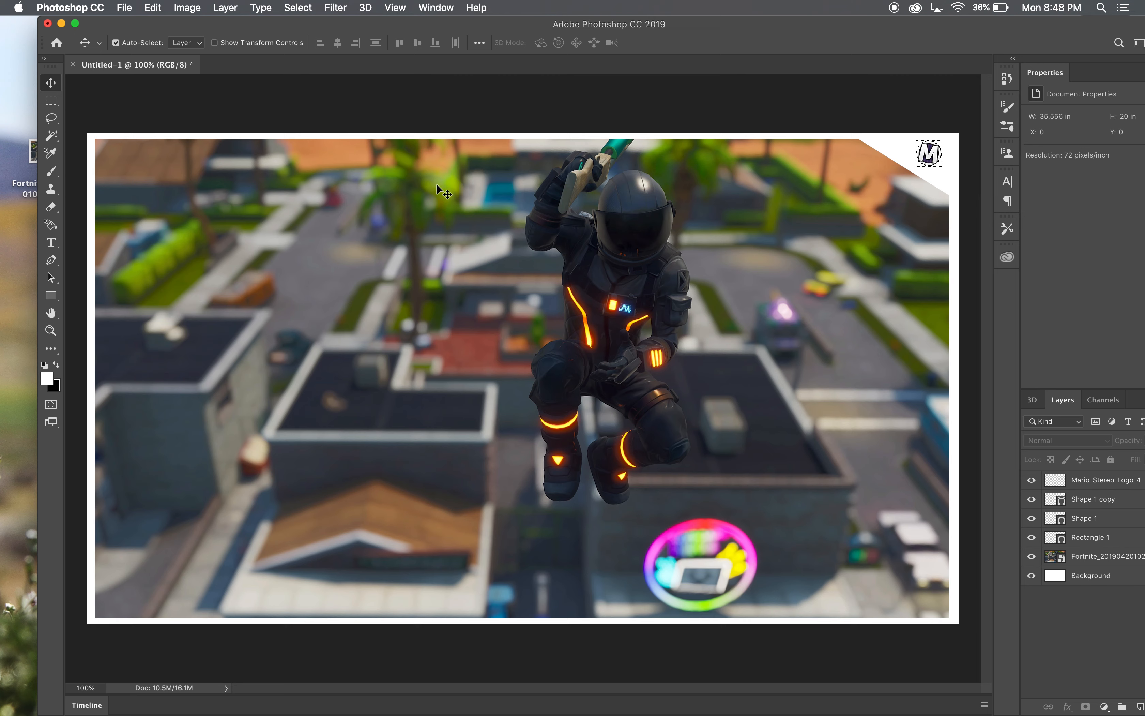
# - Start a small Pen tool shape across the upper white border near the image's left end, with a first edge of 66 by 103 px
pyautogui.click(54, 248)
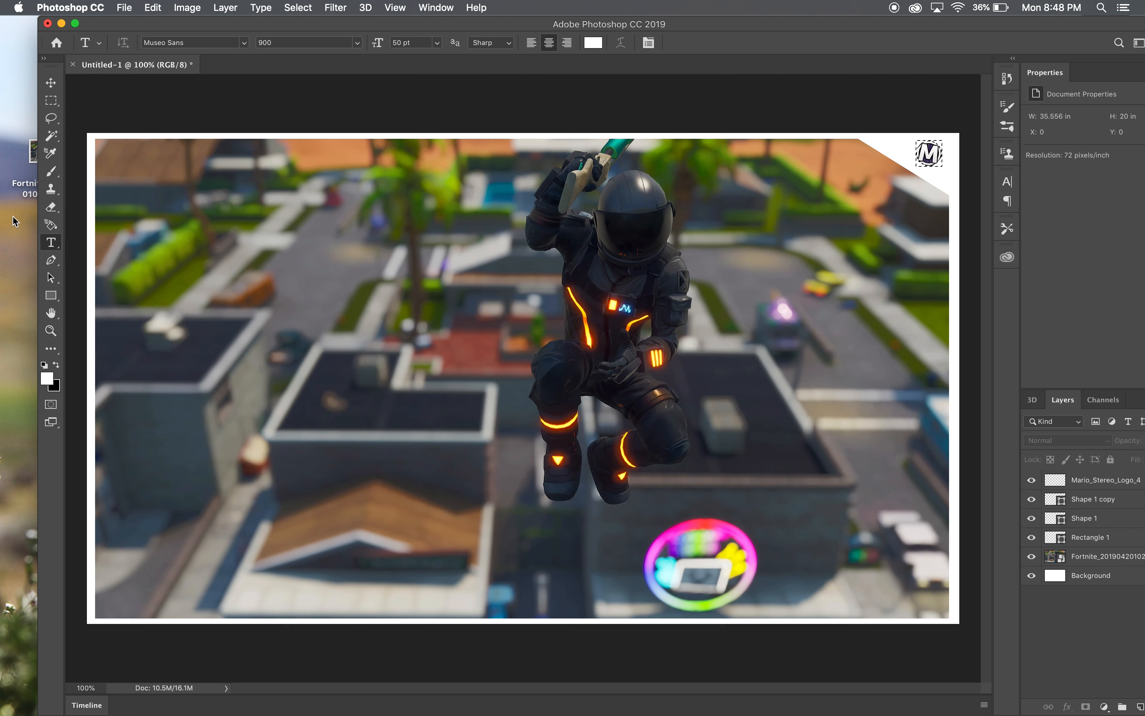
pyautogui.click(51, 259)
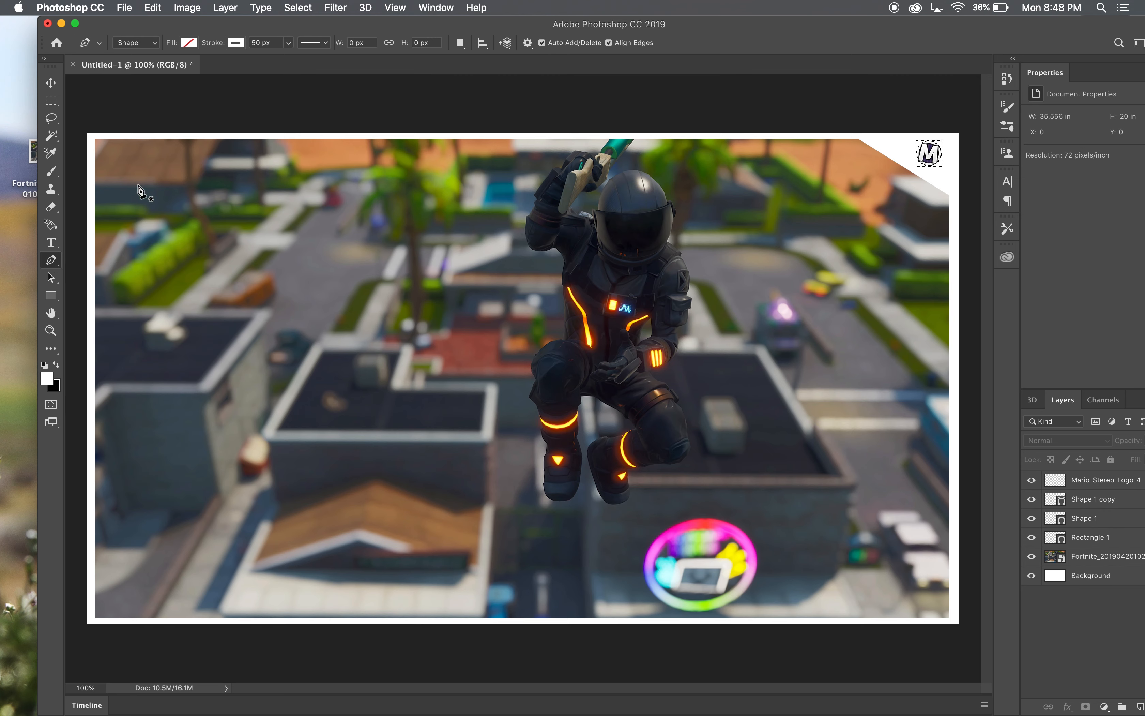
pyautogui.click(199, 117)
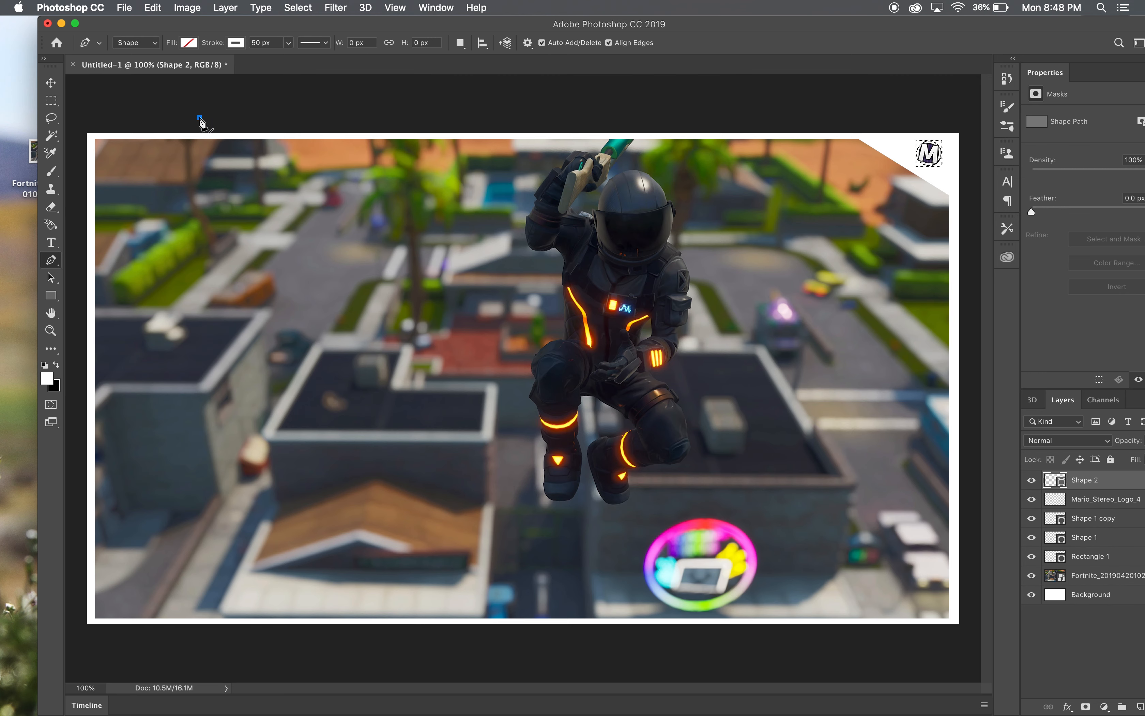
pyautogui.click(222, 153)
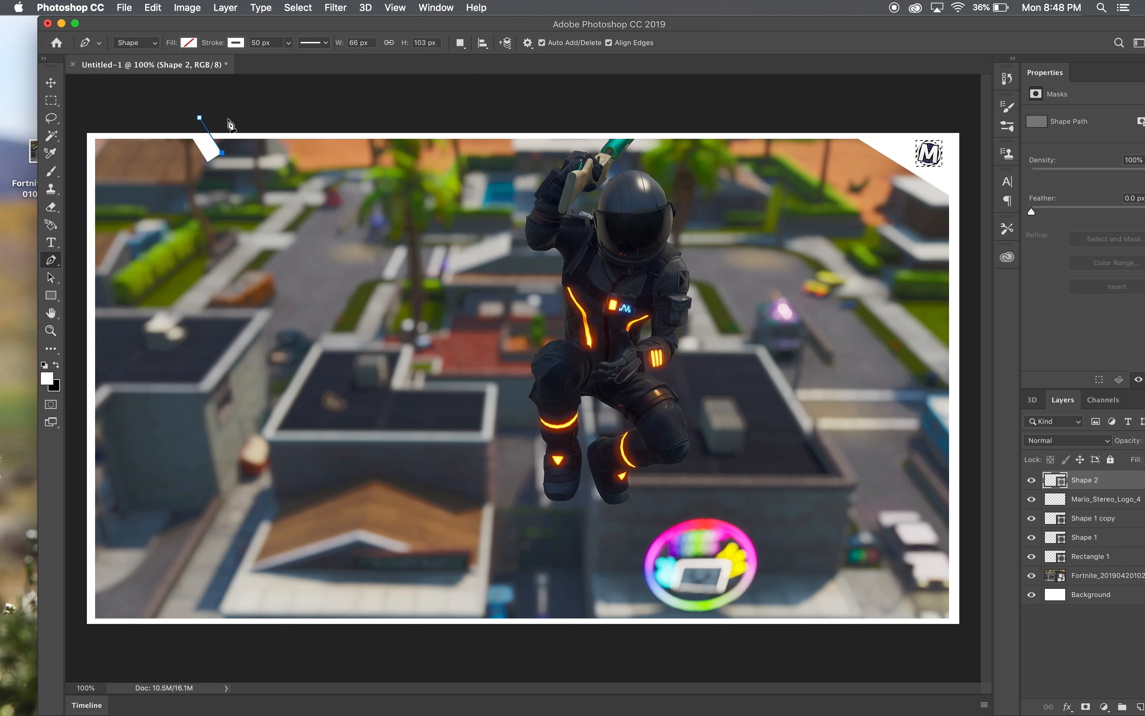
# - Set the new pen shape's stroke width to 0 px and its fill to white
pyautogui.click(261, 43)
pyautogui.write('0')
pyautogui.press('Return')
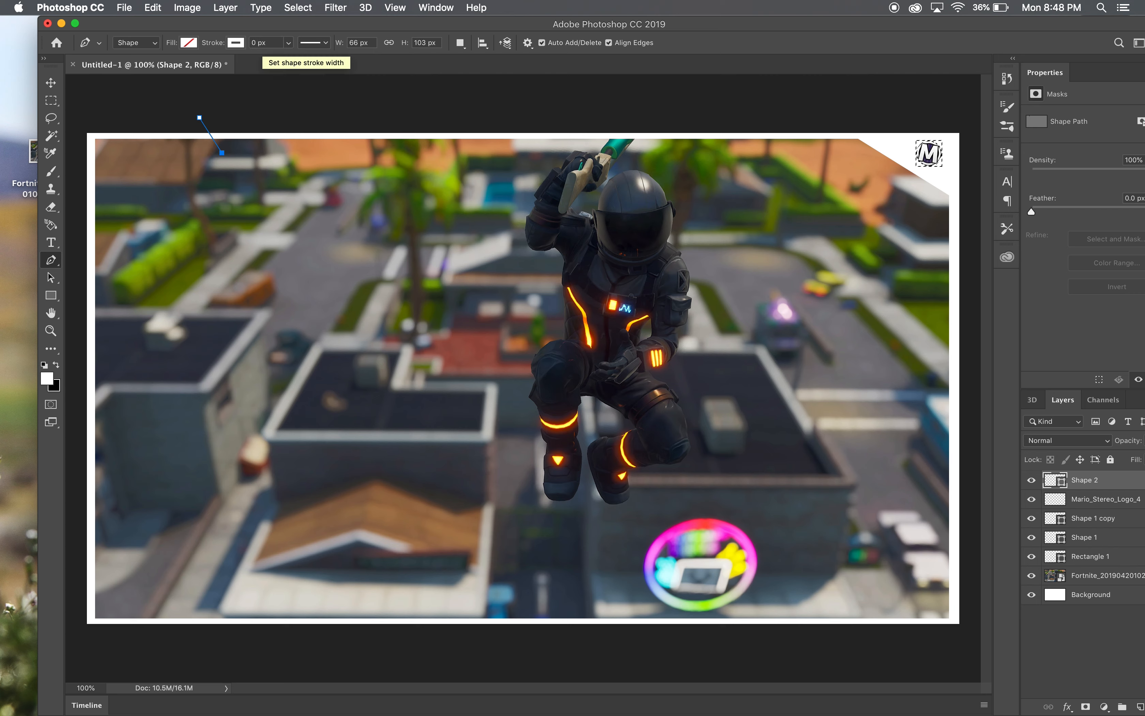
pyautogui.click(189, 43)
pyautogui.click(122, 115)
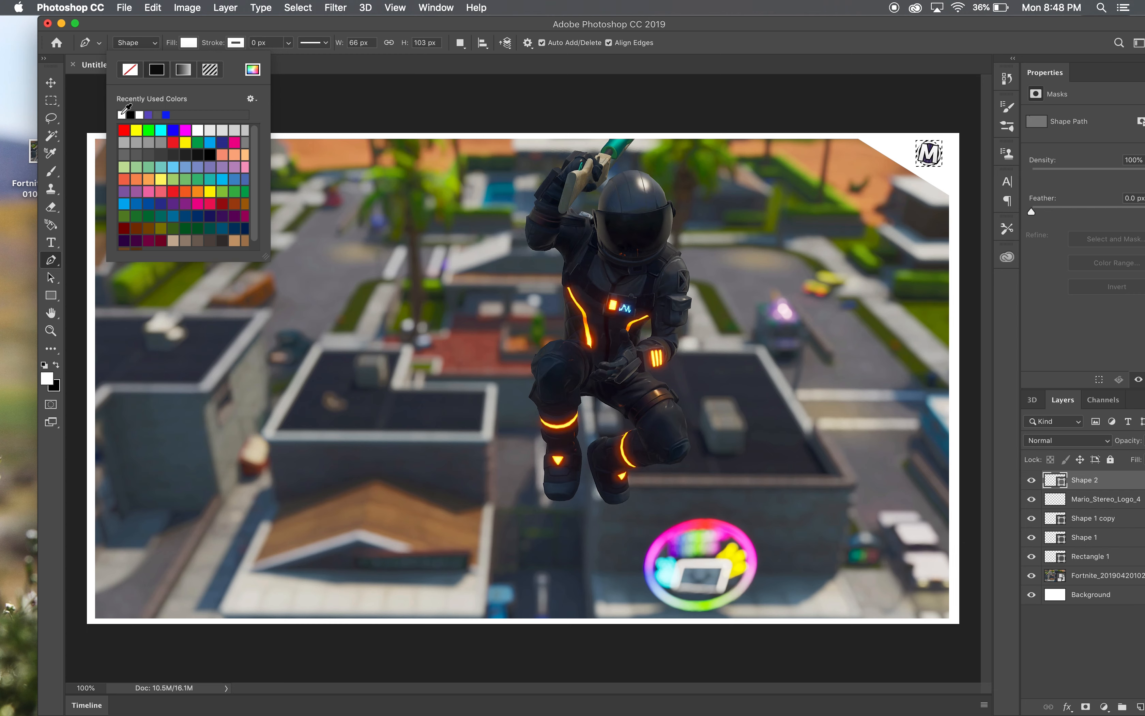
pyautogui.click(56, 255)
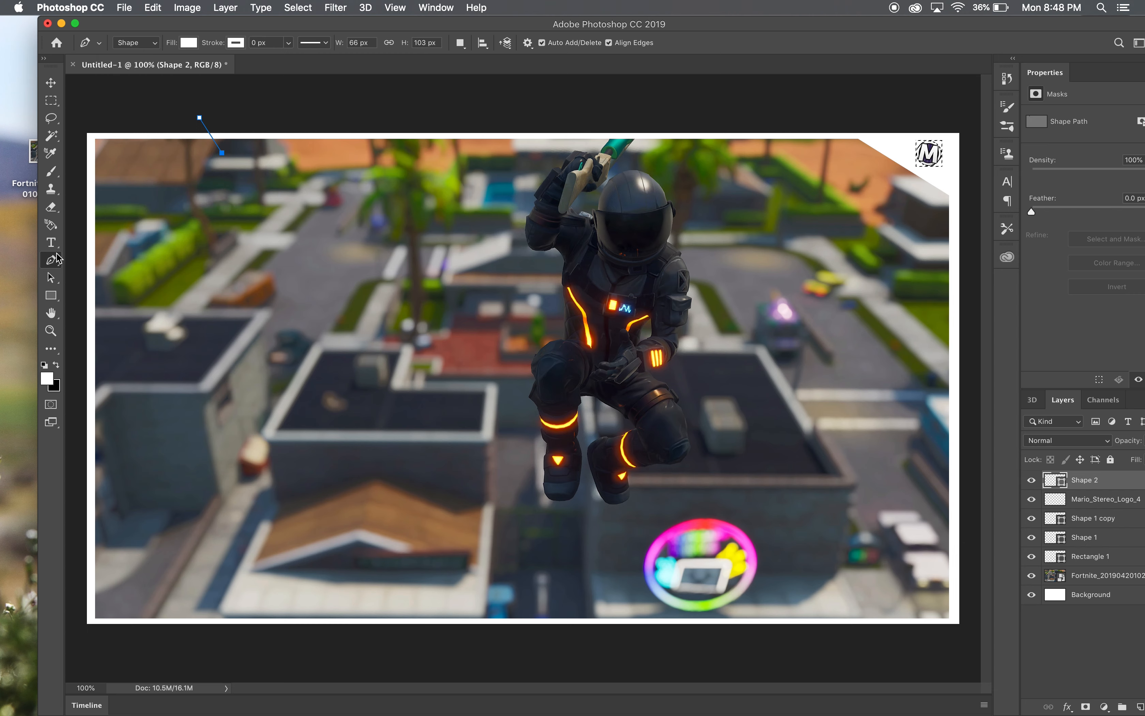
# - Close the pen shape as a small downward-pointing triangle and shift it slightly so its tip hangs below the upper white border
pyautogui.click(232, 119)
pyautogui.click(200, 118)
pyautogui.click(51, 85)
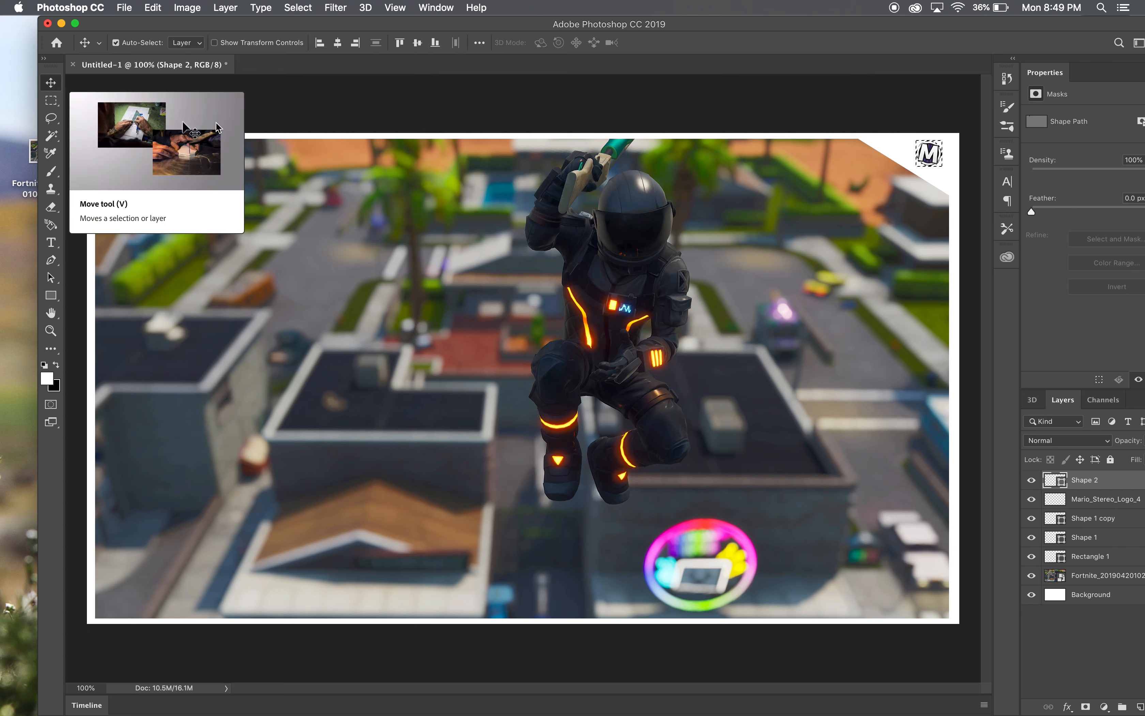
pyautogui.click(257, 116)
pyautogui.moveTo(227, 140); pyautogui.dragTo(227, 156)
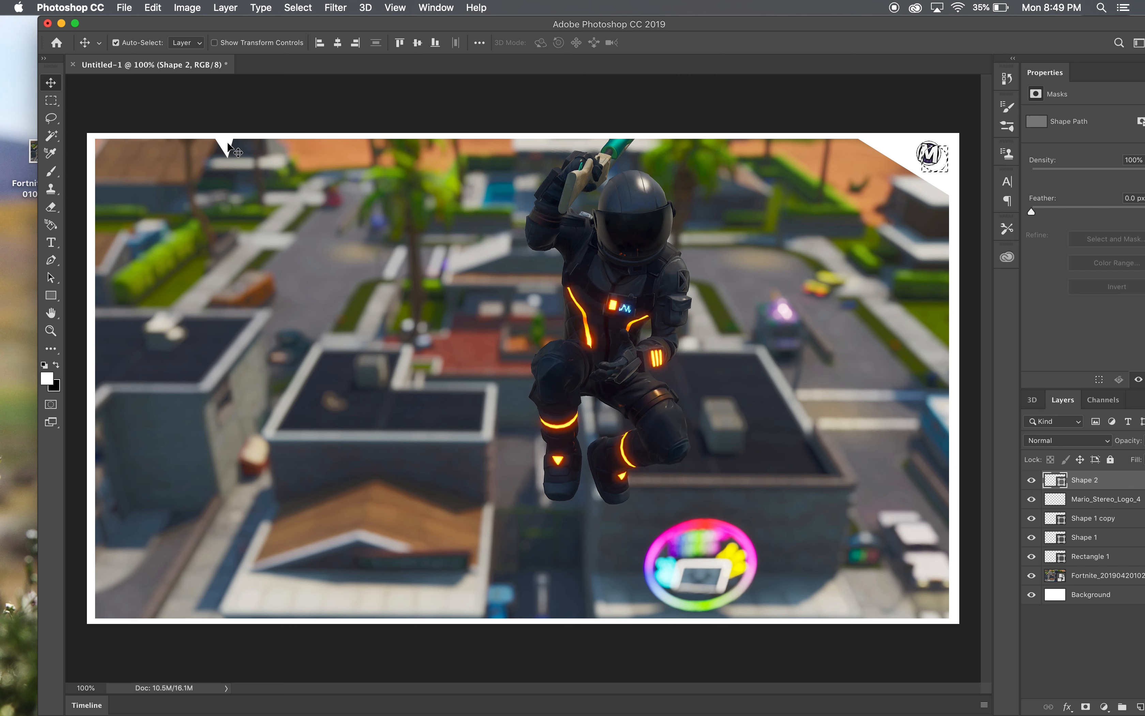
pyautogui.press('super')
pyautogui.press('super')
pyautogui.doubleClick(1111, 489)
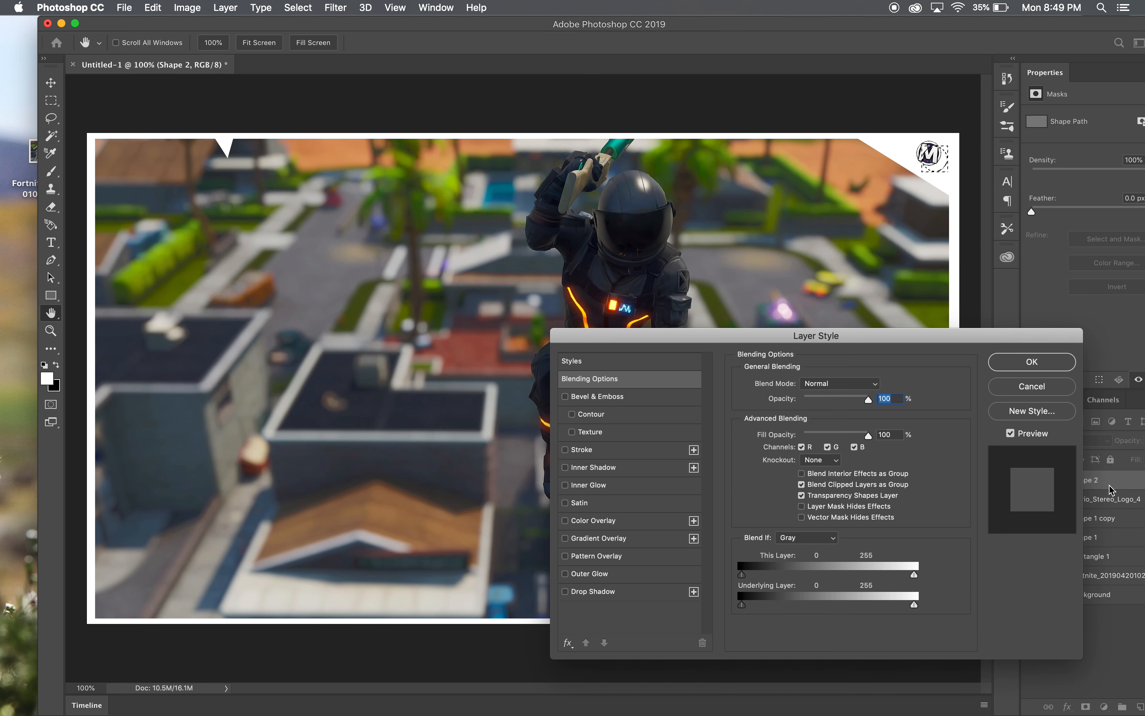
pyautogui.click(1045, 392)
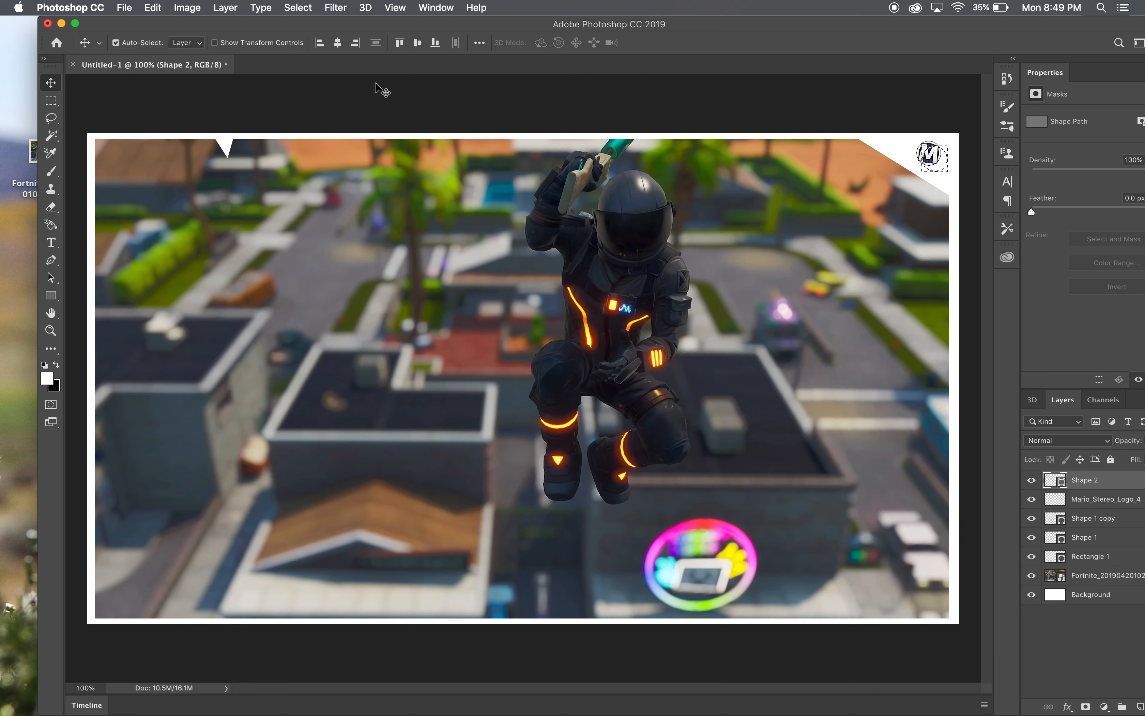
pyautogui.click(224, 8)
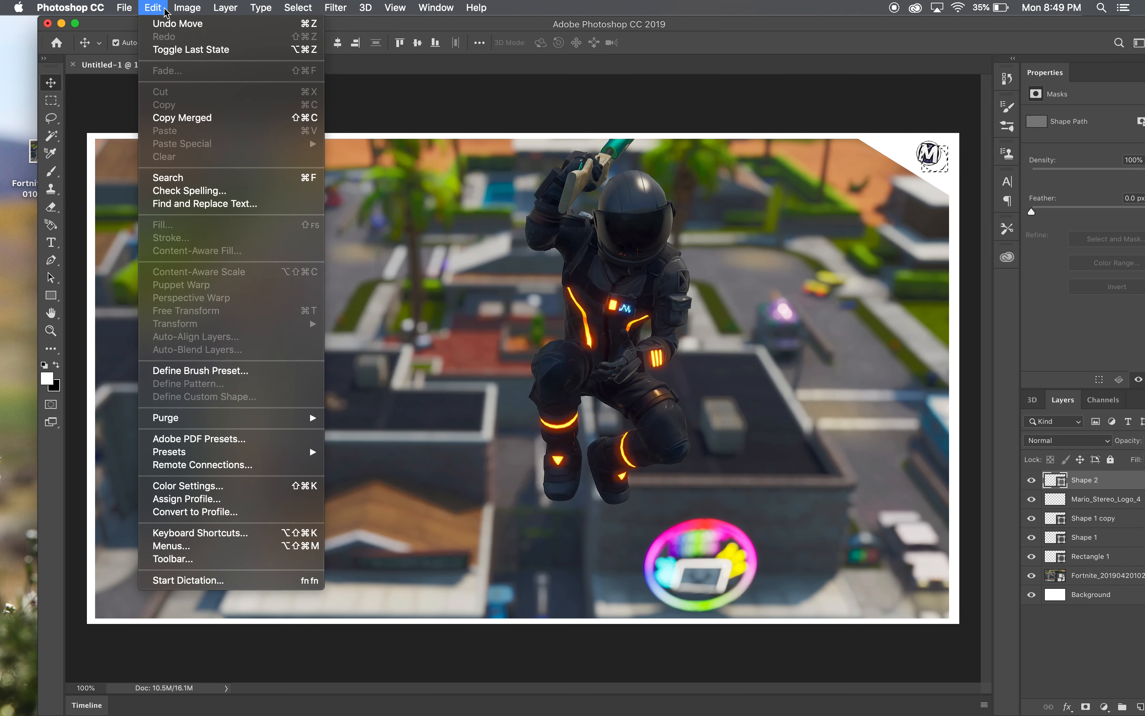
pyautogui.click(381, 227)
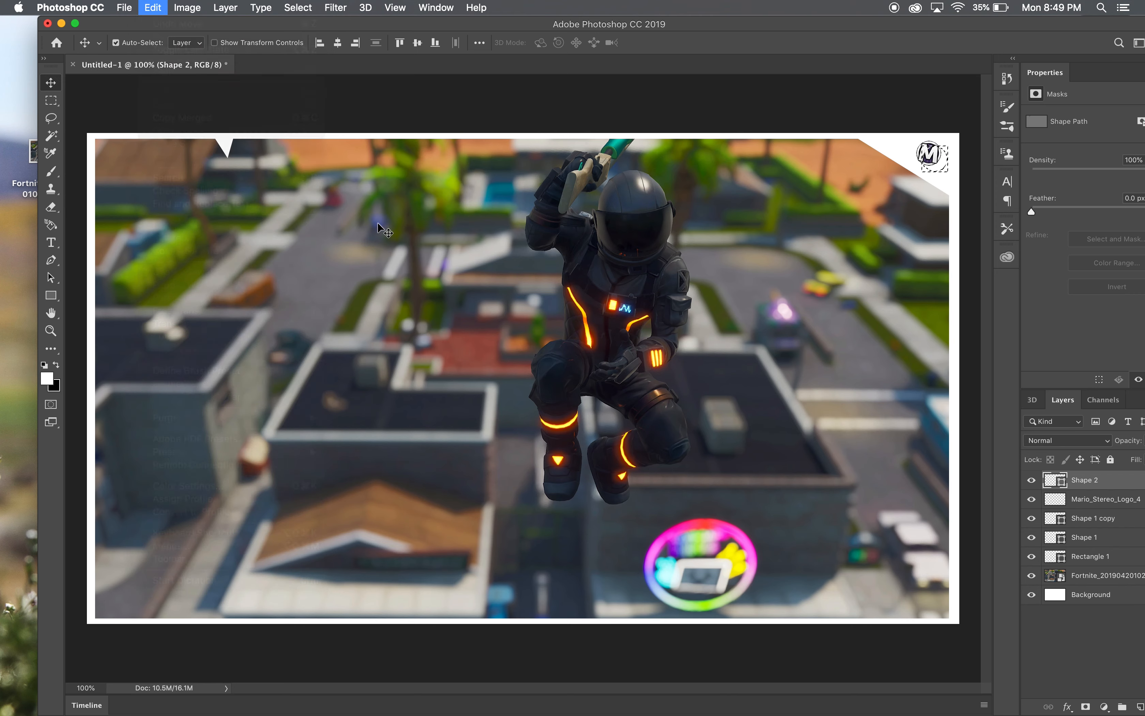
pyautogui.click(222, 152)
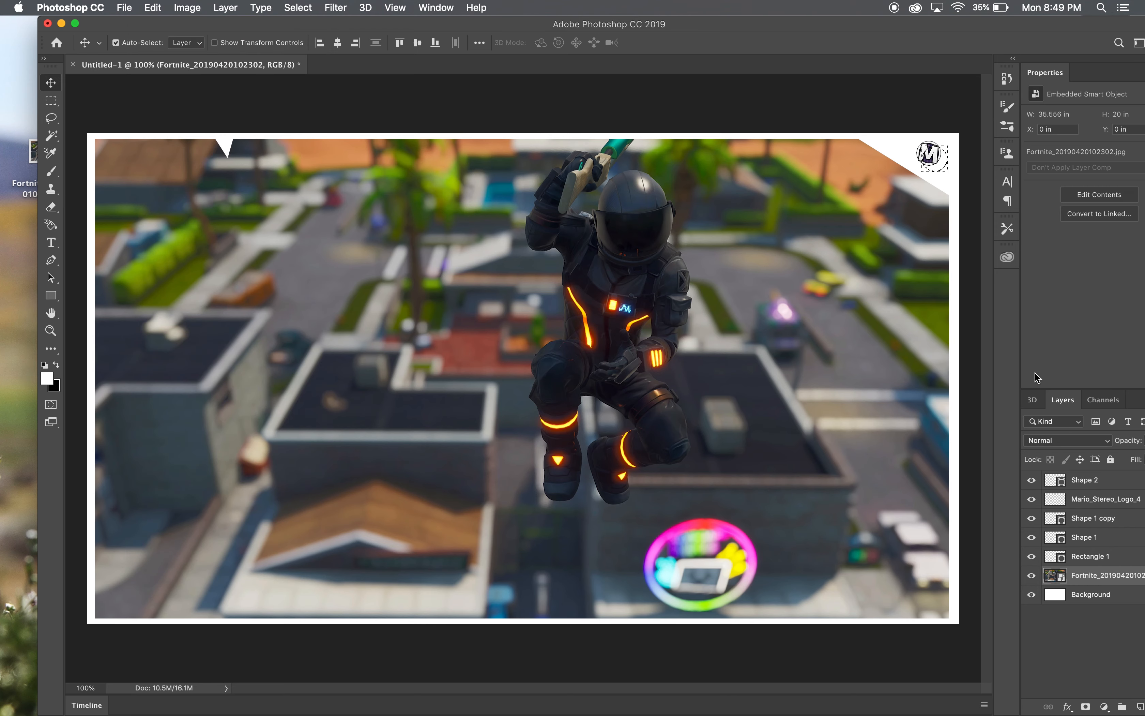
# - Move the duplicate corner triangle, Shape 1 copy, slightly down and try to clear the selected area on it
pyautogui.click(946, 168)
pyautogui.moveTo(945, 165); pyautogui.dragTo(952, 190)
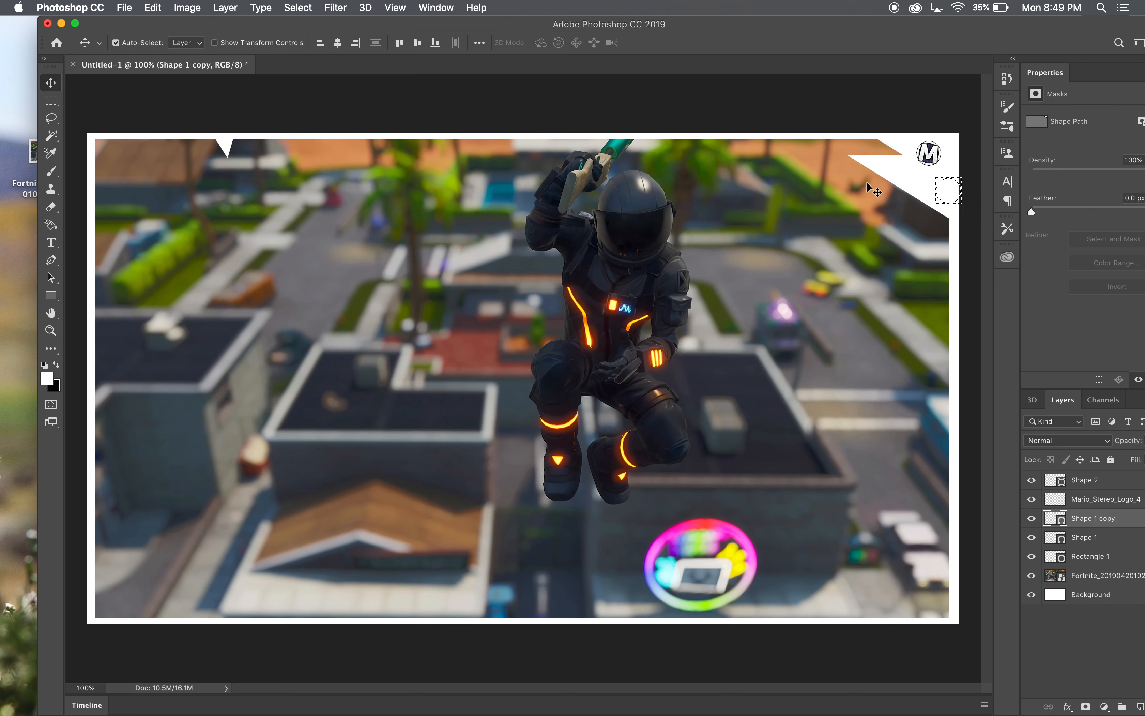
pyautogui.click(698, 251)
pyautogui.press('Delete')
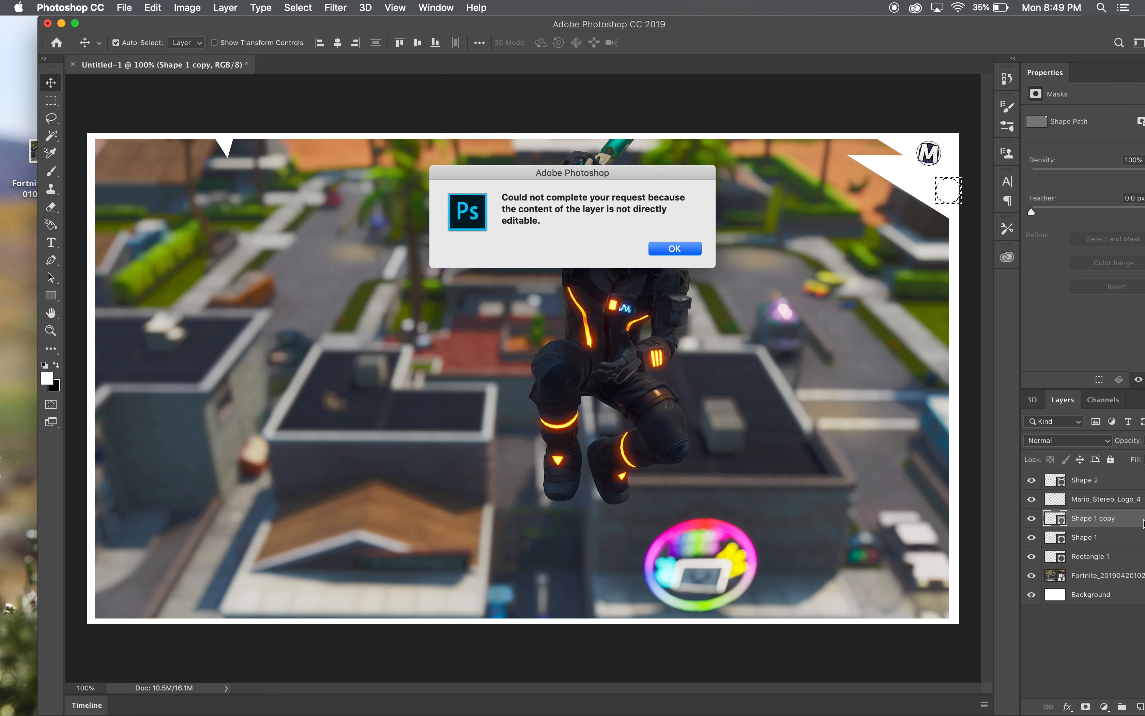
pyautogui.click(675, 248)
# - Delete the Shape 1 copy layer and select the small Shape 2 triangle at the upper border
pyautogui.moveTo(742, 24); pyautogui.dragTo(634, 24)
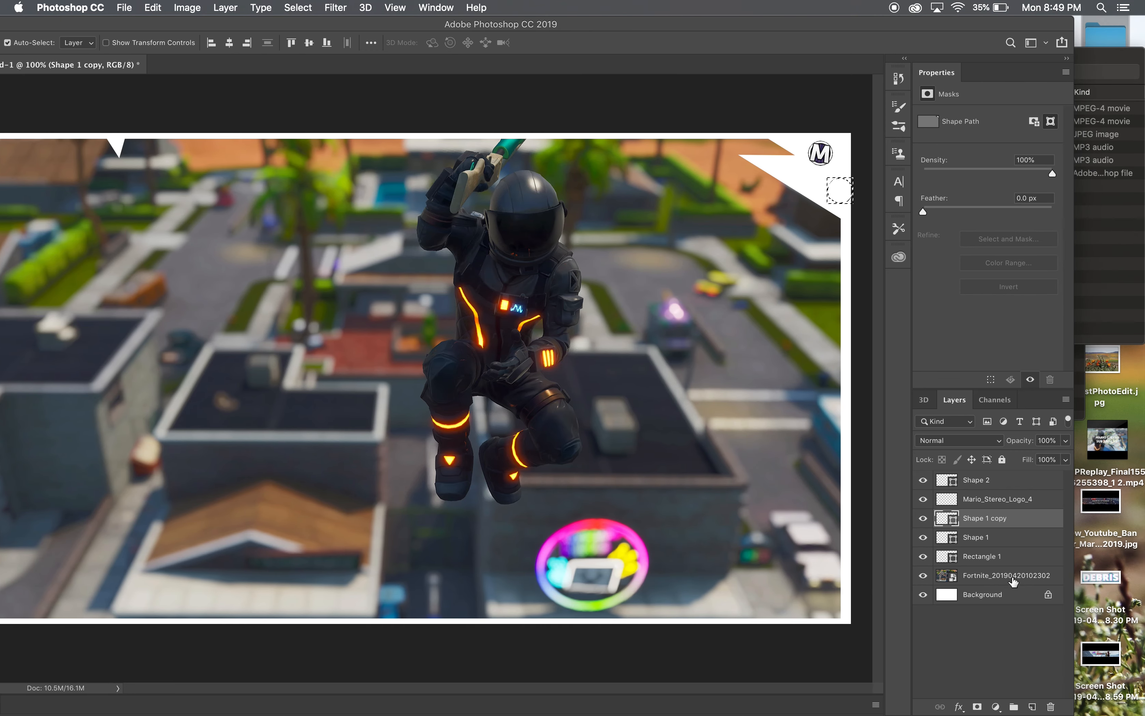
pyautogui.moveTo(1033, 521); pyautogui.dragTo(1056, 707)
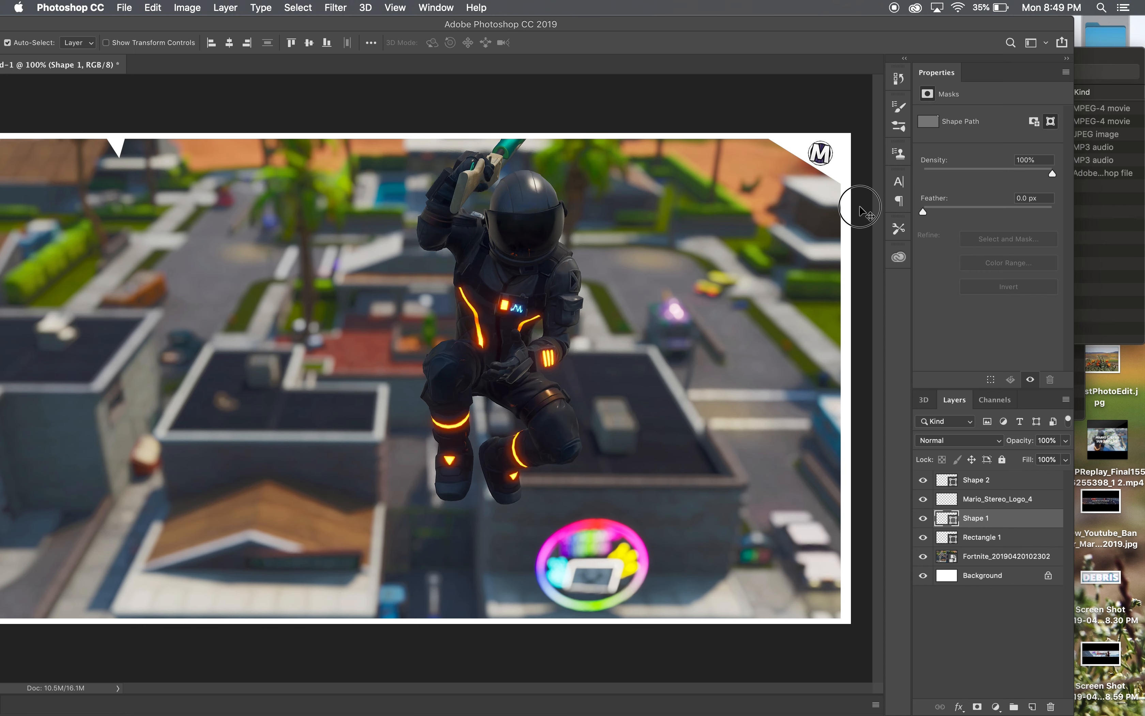
pyautogui.click(839, 194)
pyautogui.click(116, 150)
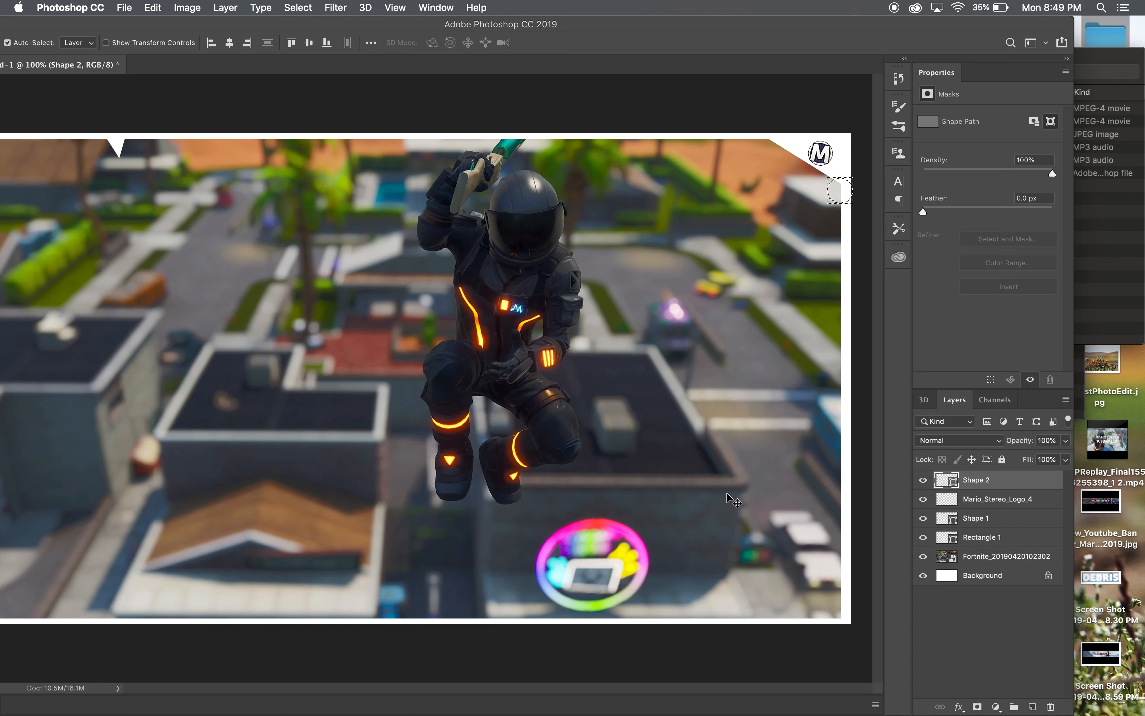
pyautogui.moveTo(753, 25); pyautogui.dragTo(845, 27)
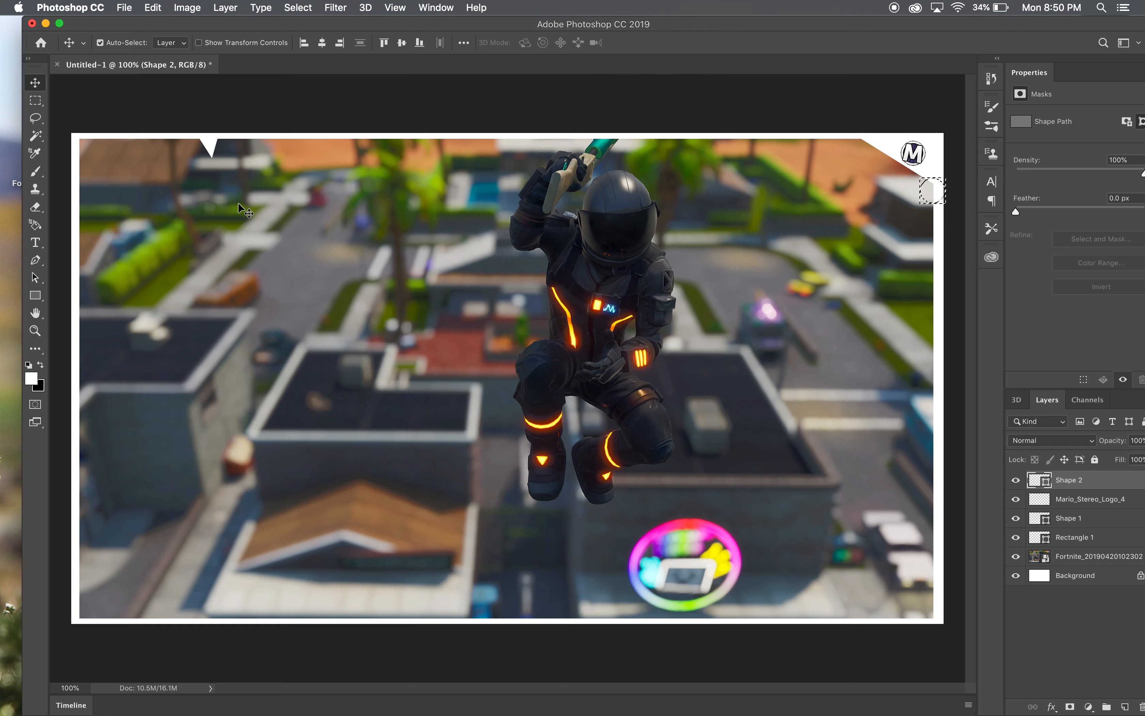
pyautogui.moveTo(433, 27); pyautogui.dragTo(420, 27)
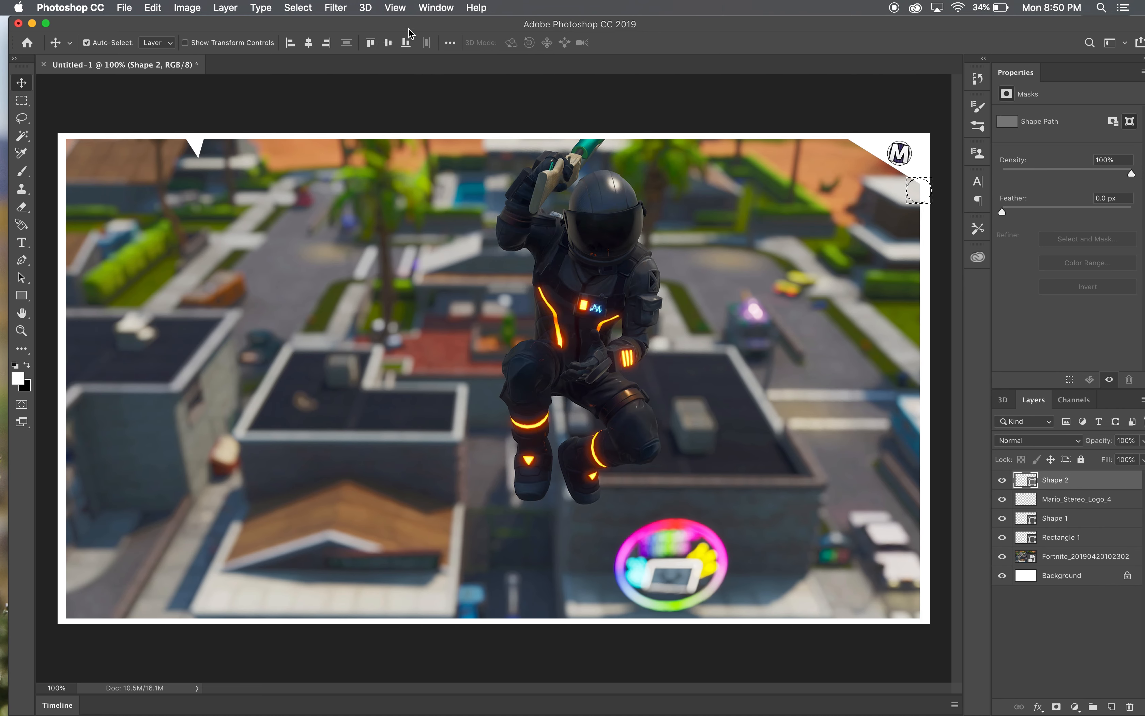
# - Start a new text layer over the upper-left area of the screenshot and set its font to CCMonsterMash
pyautogui.click(21, 242)
pyautogui.click(212, 267)
pyautogui.press('BackSpace')
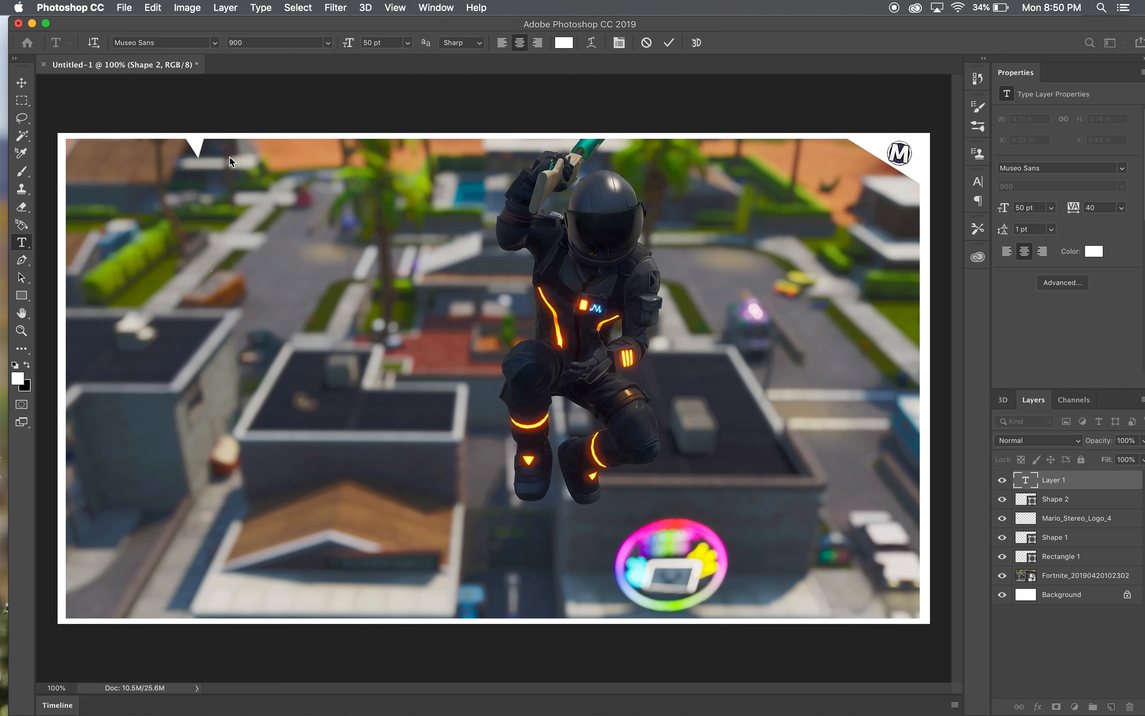
pyautogui.click(215, 44)
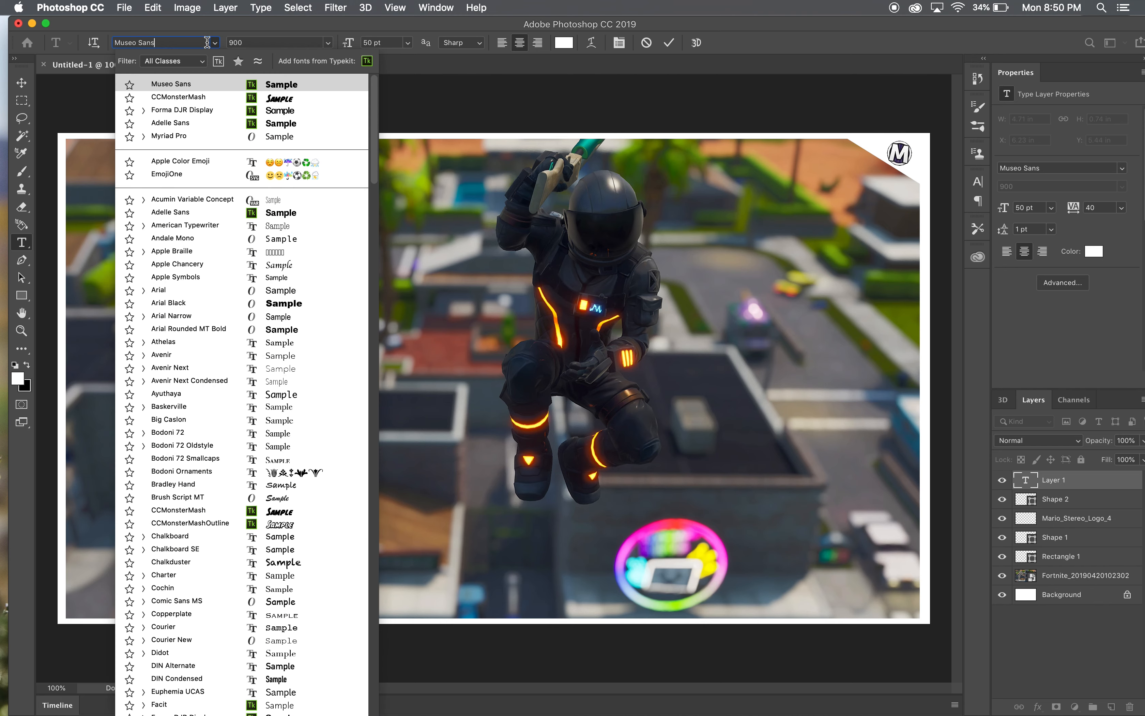
pyautogui.click(267, 86)
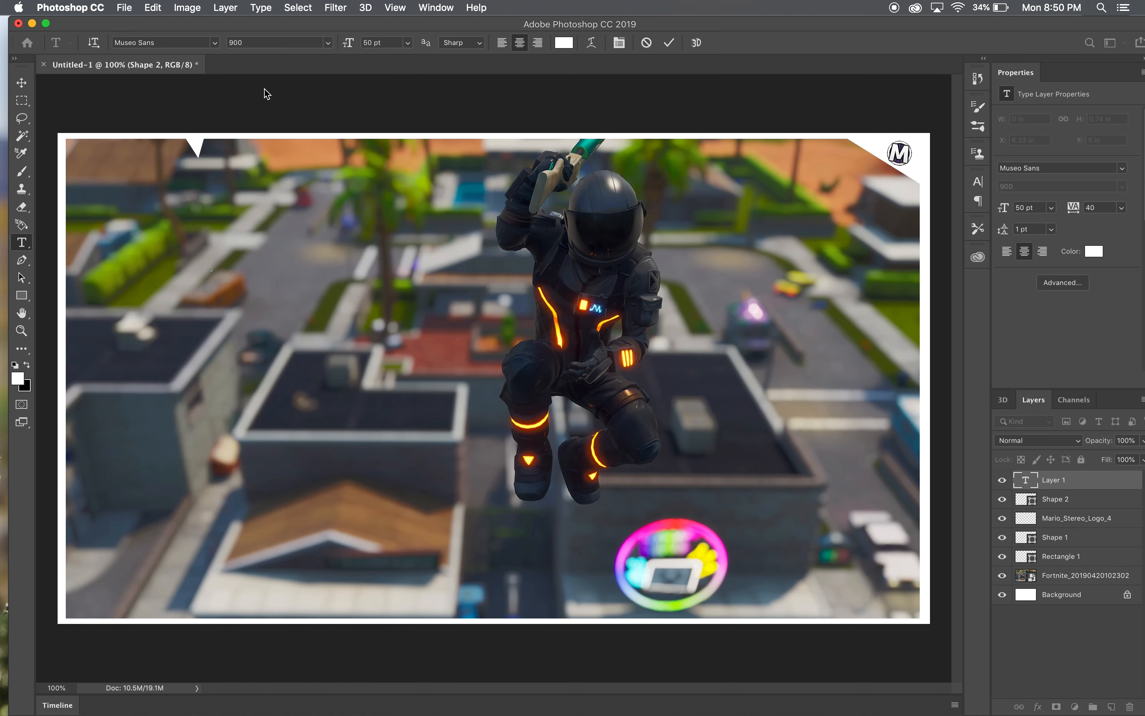
pyautogui.click(214, 44)
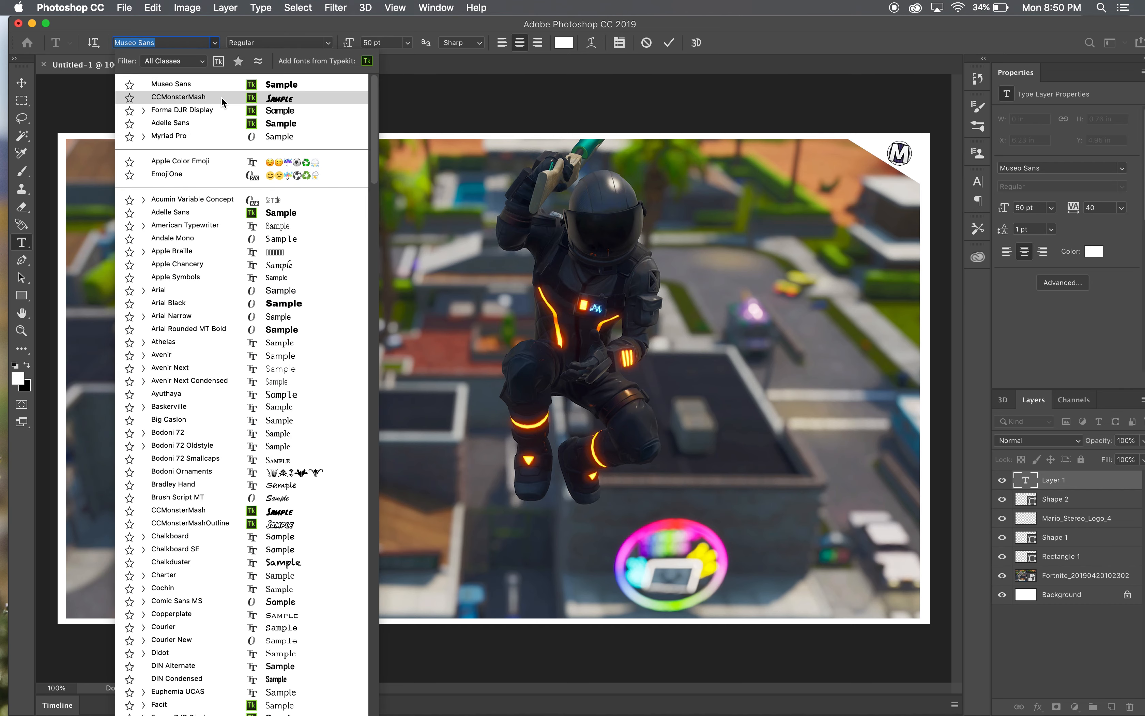
pyautogui.click(221, 98)
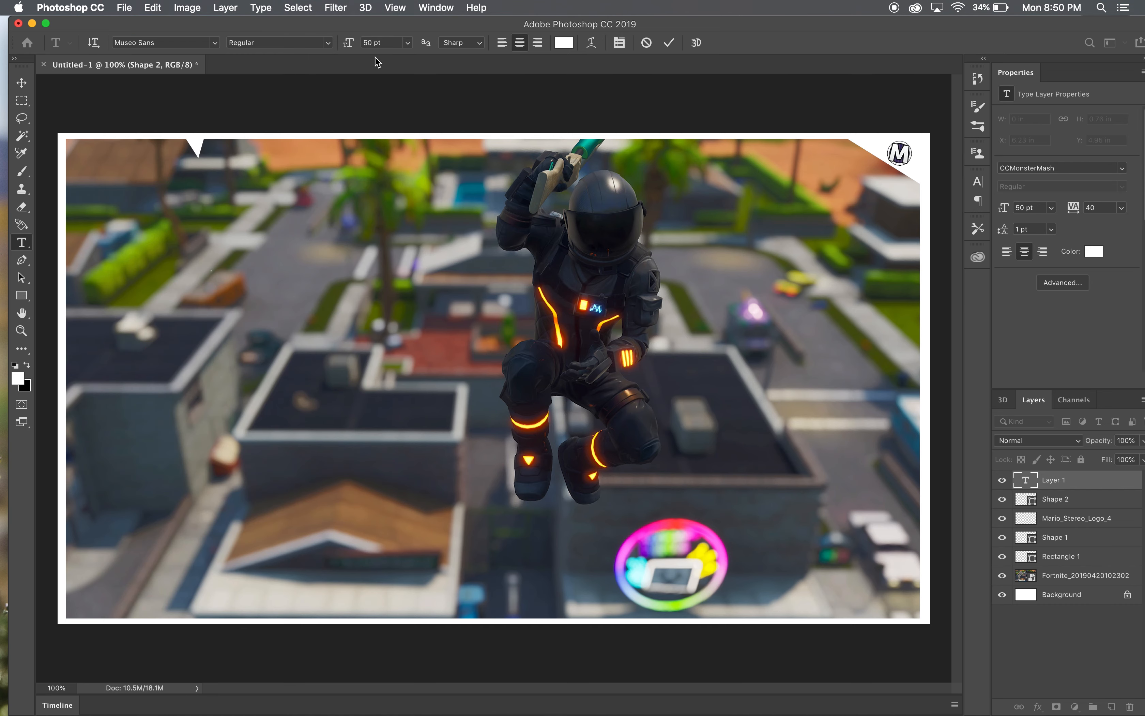
# - Set the font size to 300 pt and enter the text "I'M"
pyautogui.click(385, 43)
pyautogui.press('BackSpace')
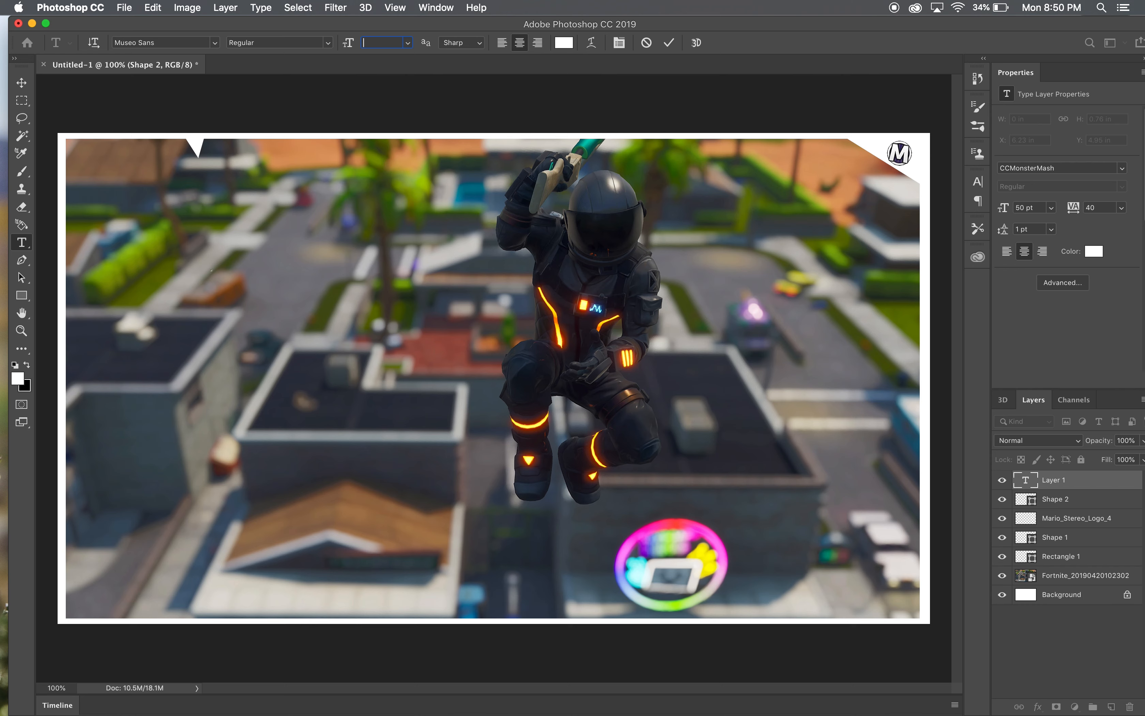
pyautogui.press('Return')
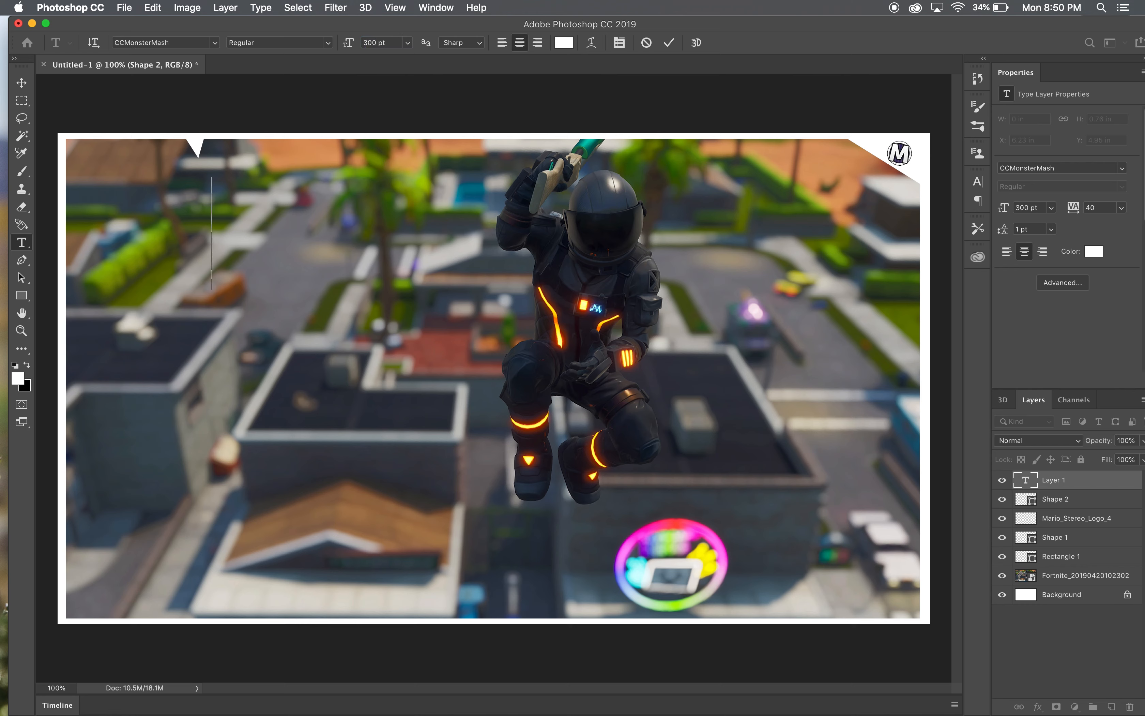
pyautogui.write('I')
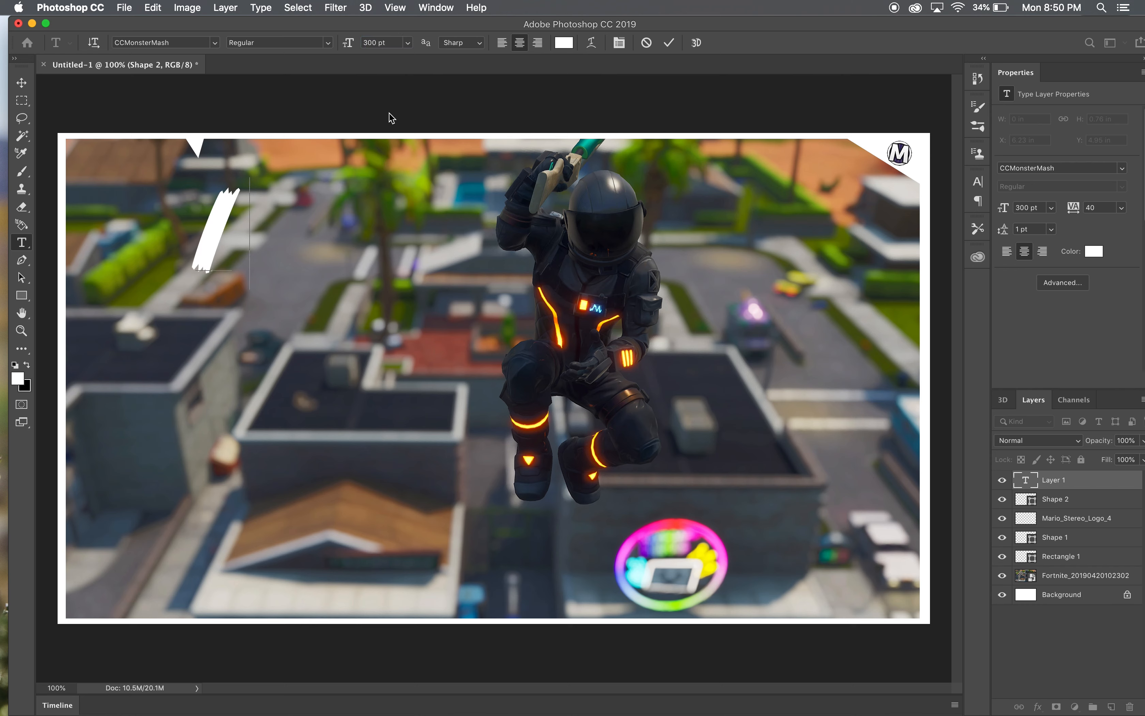
pyautogui.write("'M")
pyautogui.press('BackSpace')
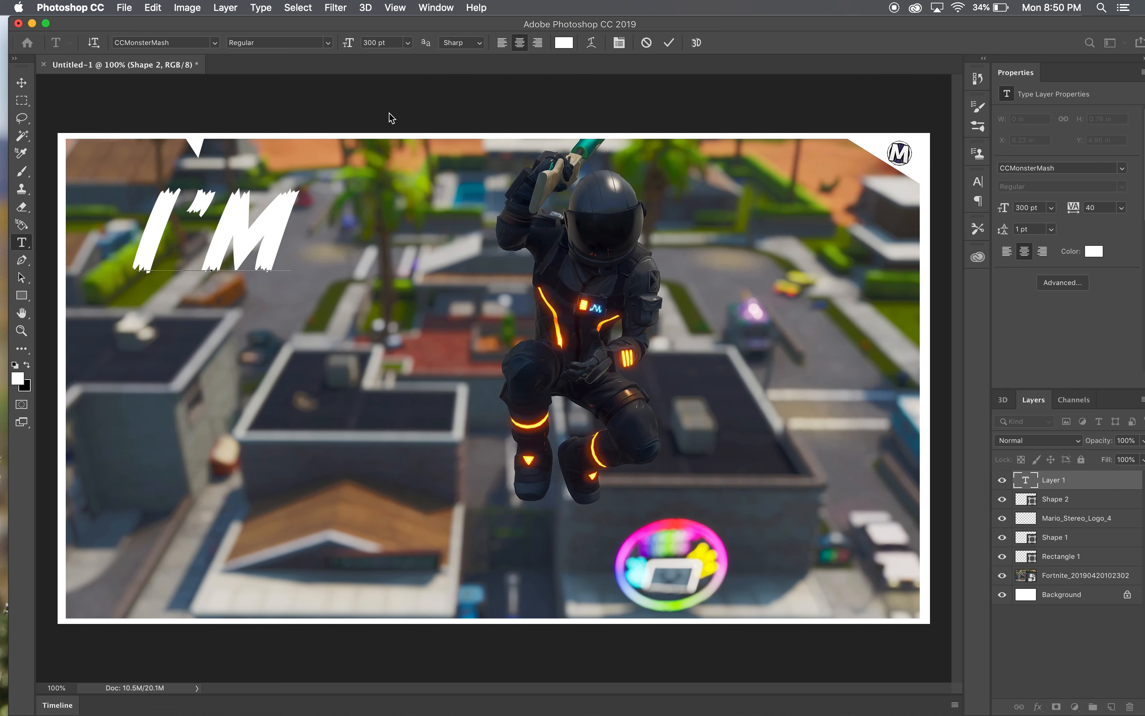
# - Add Outer Glow and Drop Shadow effects to the I'M text layer
pyautogui.doubleClick(1122, 477)
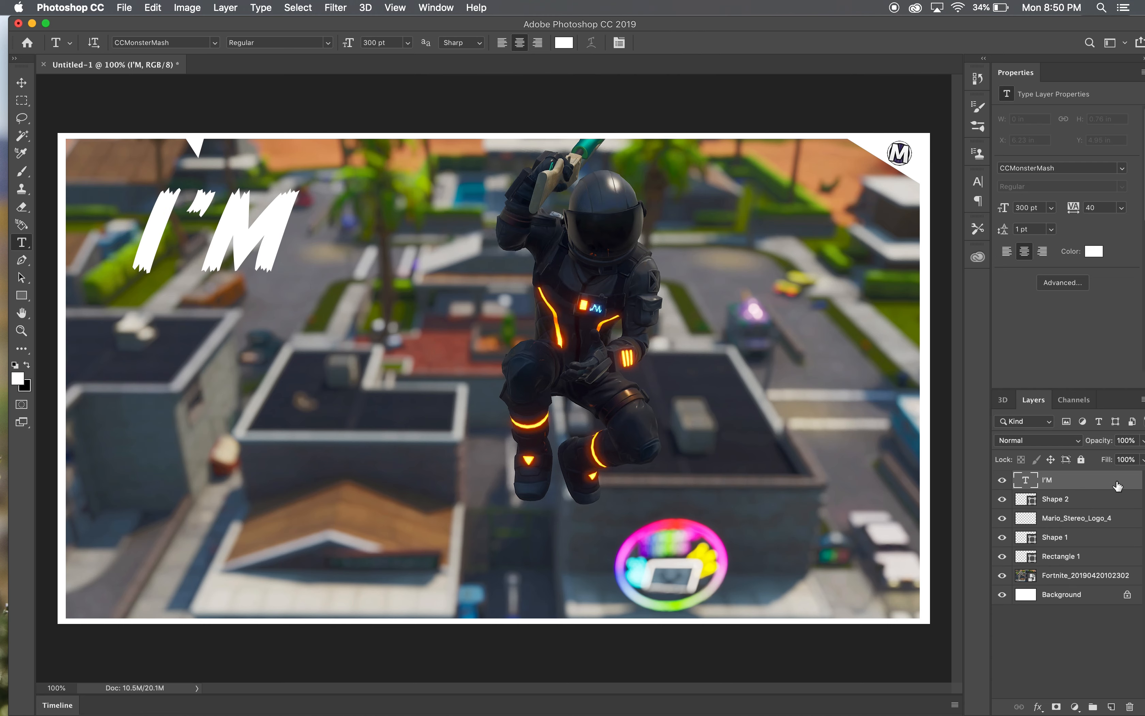
pyautogui.click(566, 578)
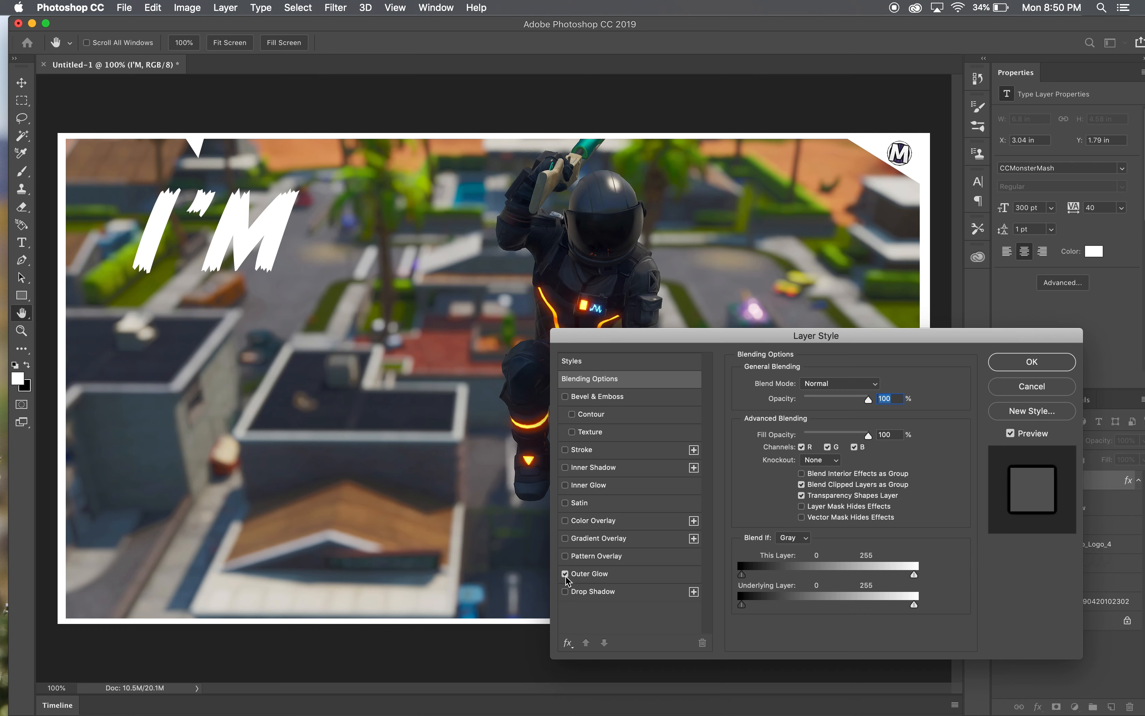
pyautogui.click(565, 591)
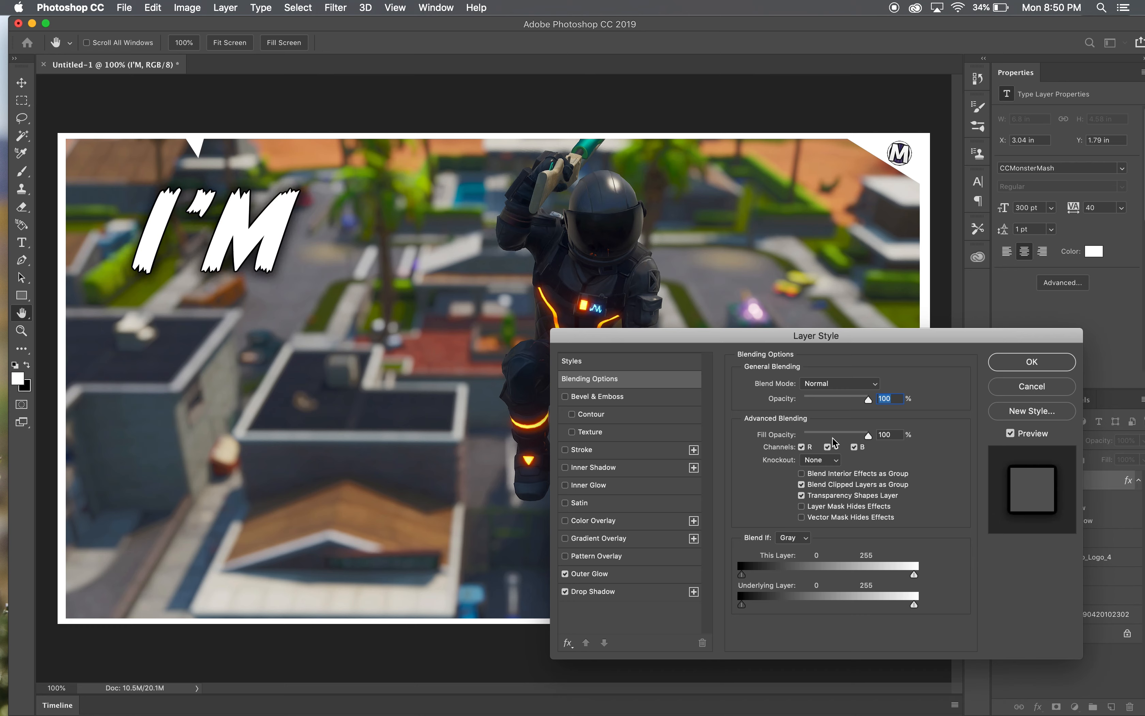
pyautogui.click(1018, 362)
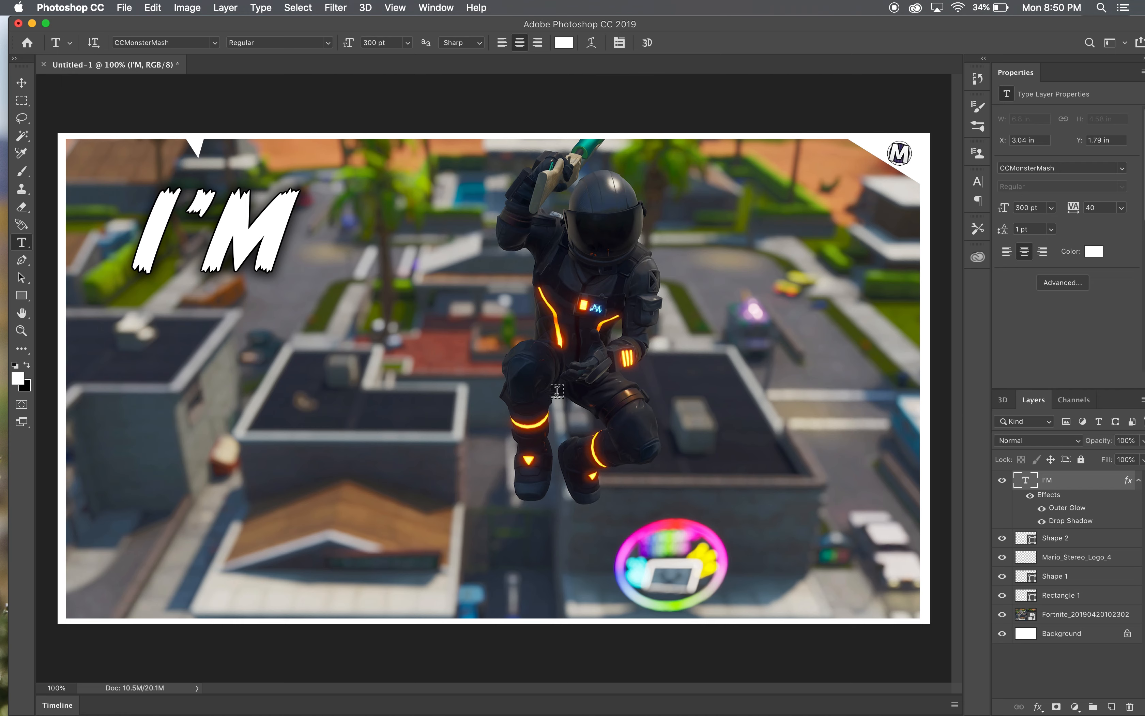
# - Set the I'M layer's Outer Glow size to 18 px and its Drop Shadow to 34% spread and 98 px size
pyautogui.doubleClick(1105, 486)
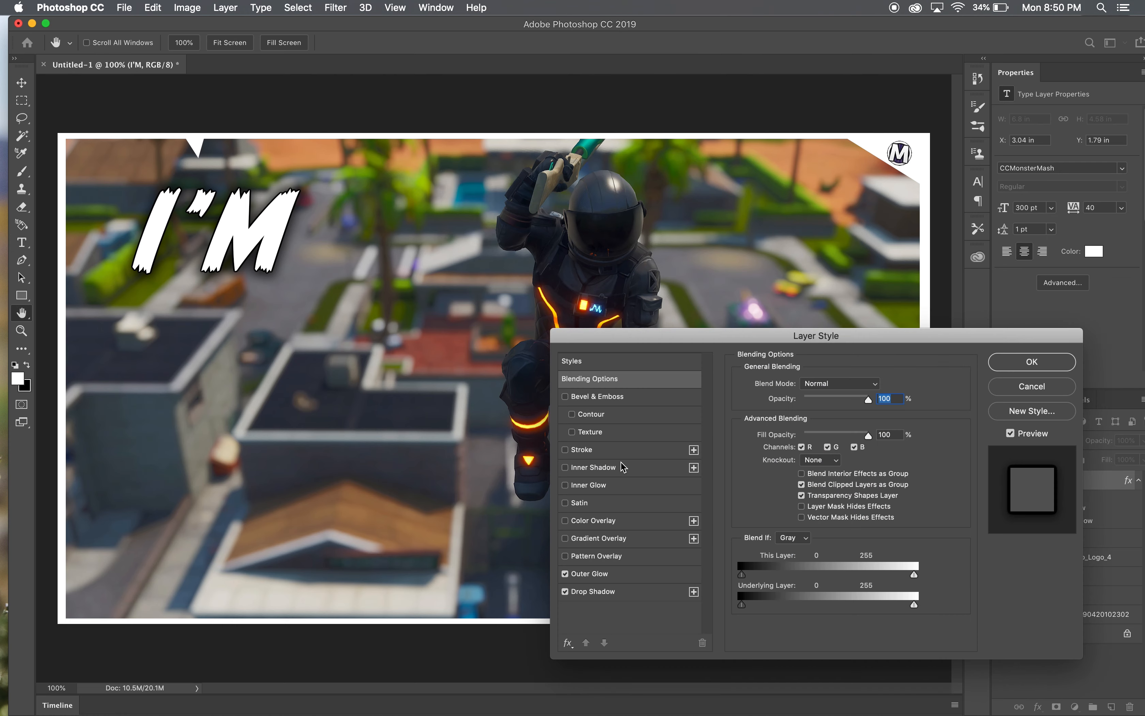
pyautogui.click(597, 573)
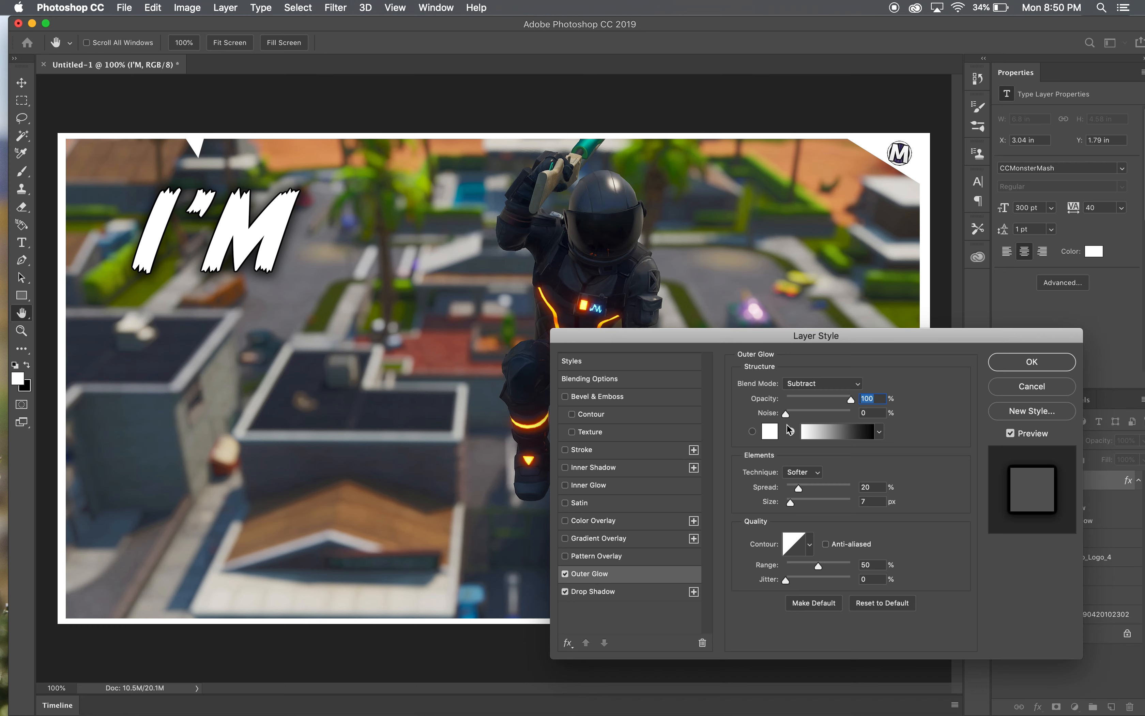
pyautogui.moveTo(791, 503); pyautogui.dragTo(795, 502)
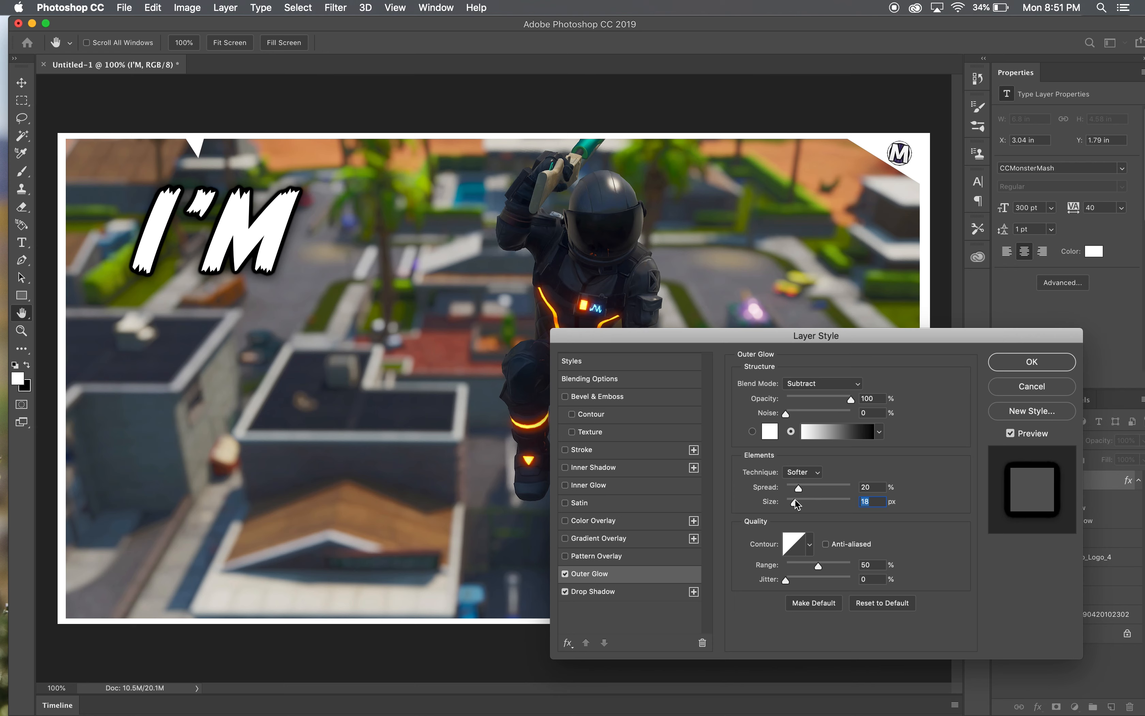
pyautogui.click(632, 592)
pyautogui.moveTo(803, 460); pyautogui.dragTo(816, 477)
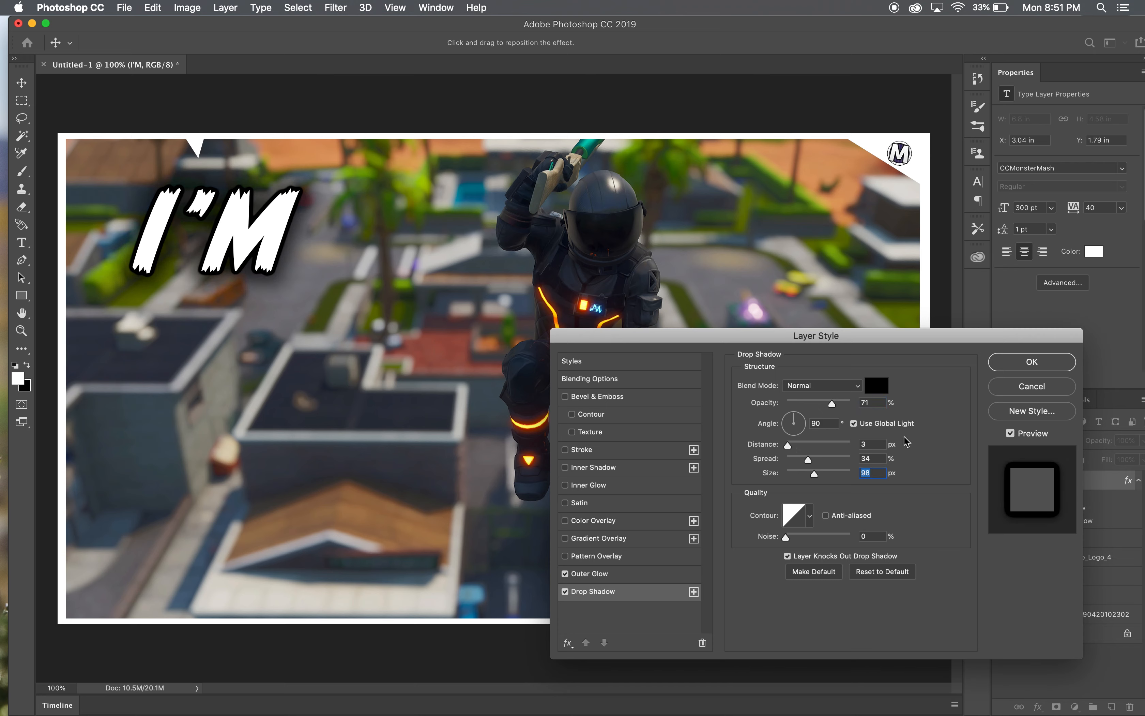
pyautogui.click(1029, 363)
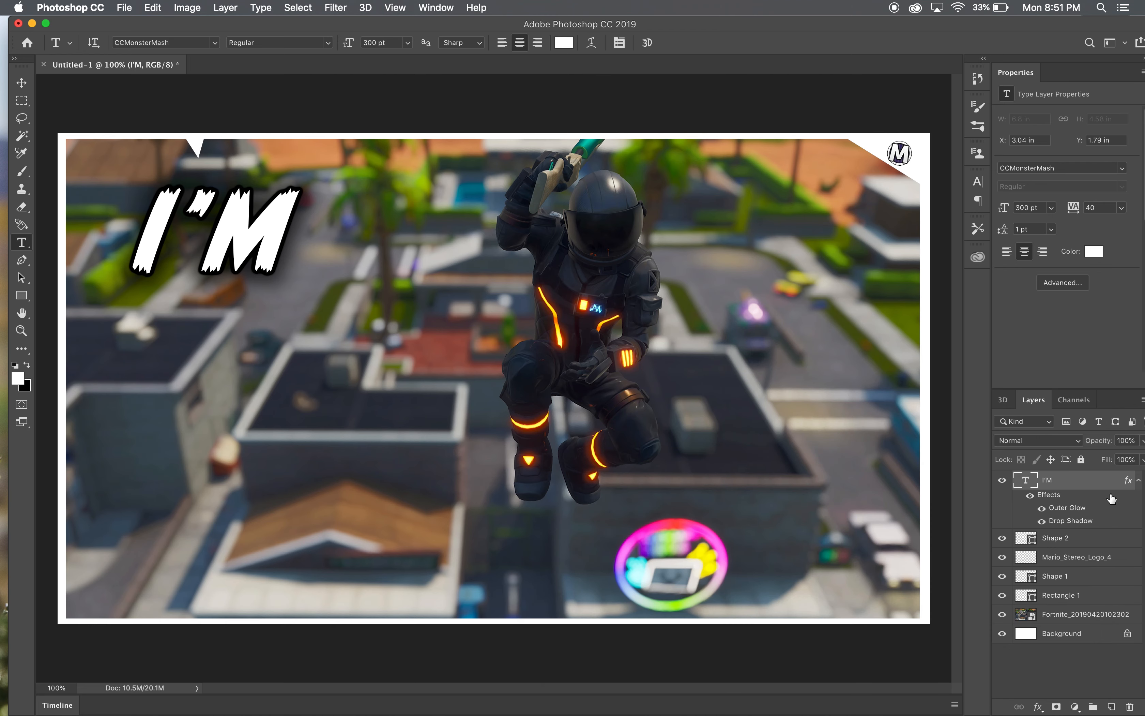
# - Duplicate the I'M text layer, place the copy just below the original, and change its text to "LIVE"
pyautogui.press('super+v')
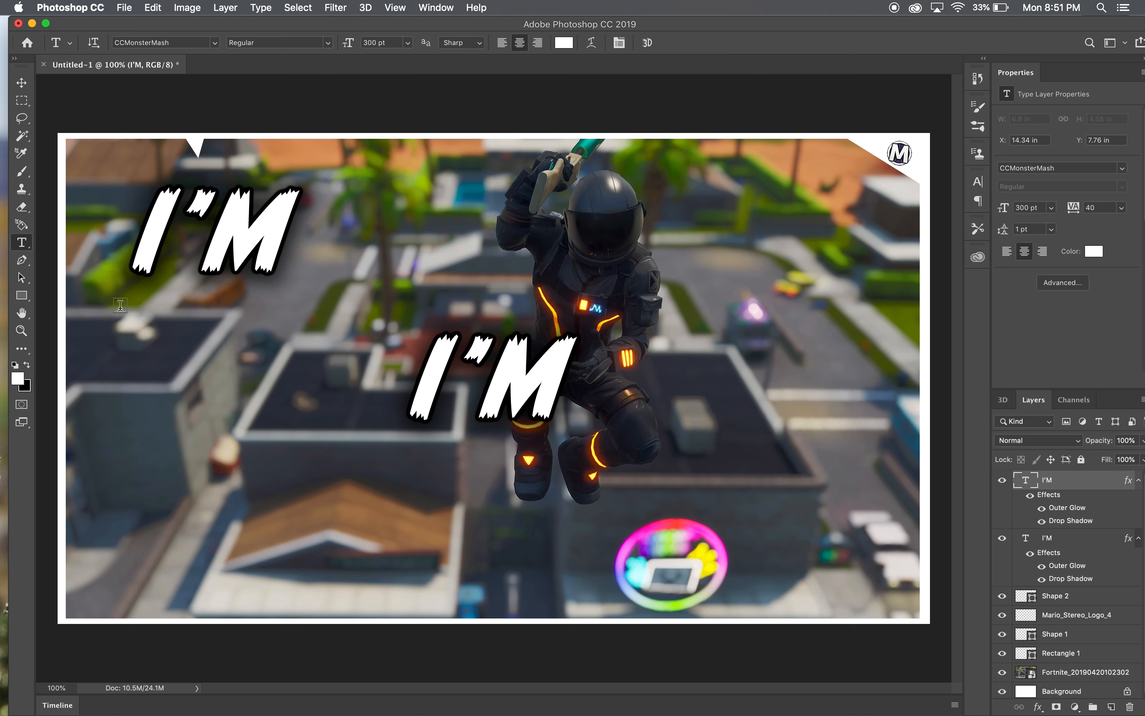
pyautogui.click(21, 82)
pyautogui.moveTo(513, 379); pyautogui.dragTo(276, 333)
pyautogui.doubleClick(277, 332)
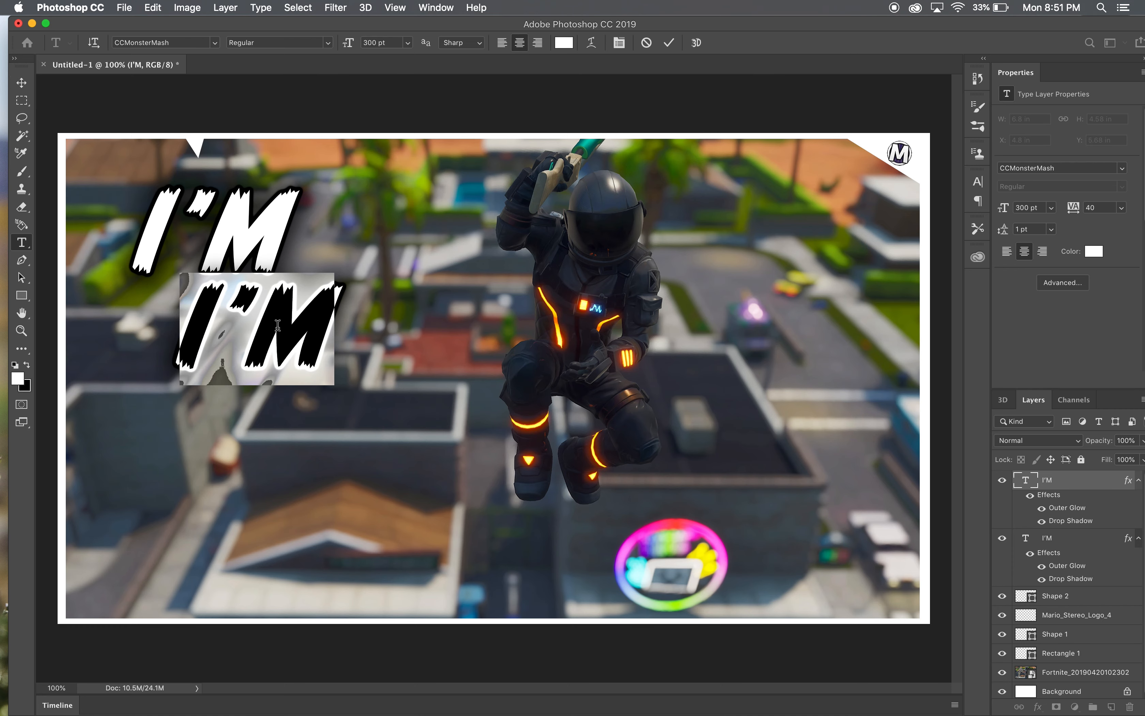
pyautogui.press('BackSpace')
pyautogui.write('LIVE')
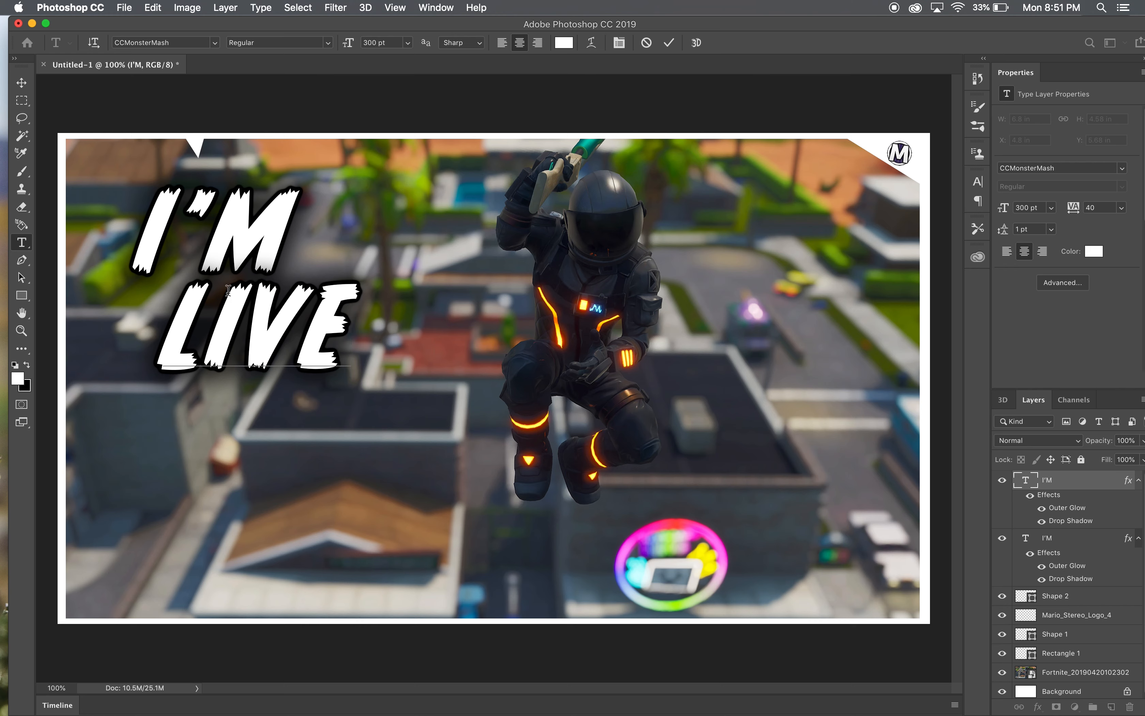
# - Set the font size of the LIVE text to 350 pt
pyautogui.moveTo(362, 331); pyautogui.dragTo(160, 317)
pyautogui.click(379, 43)
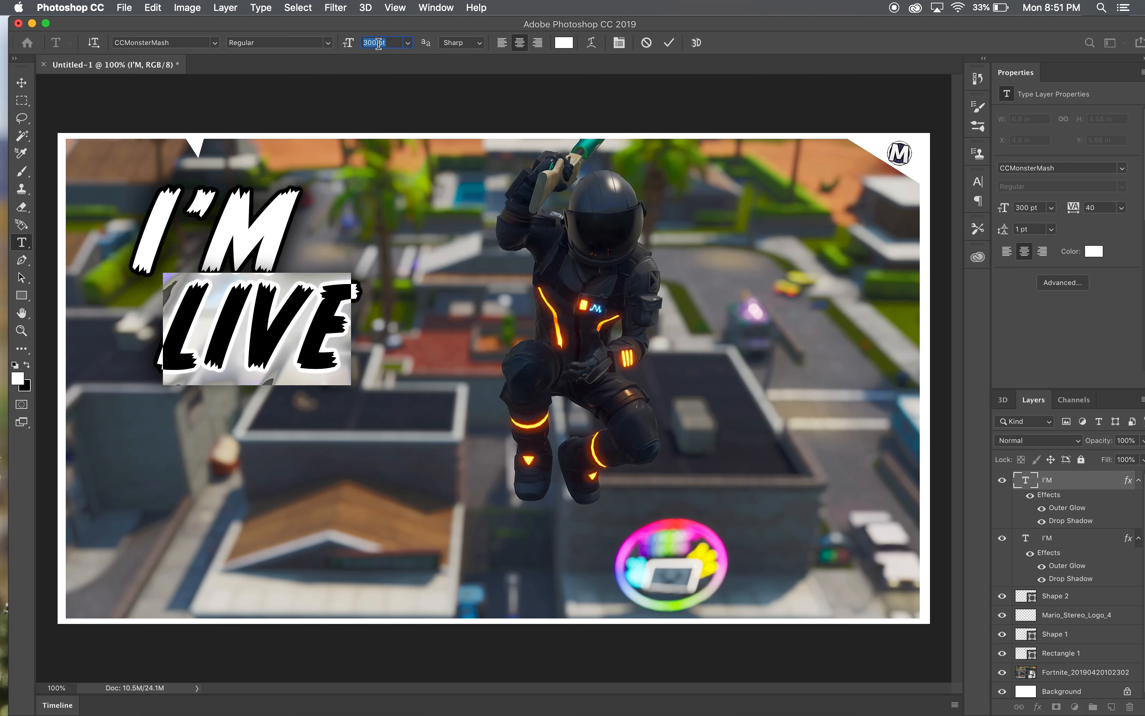
pyautogui.write('350')
pyautogui.press('Return')
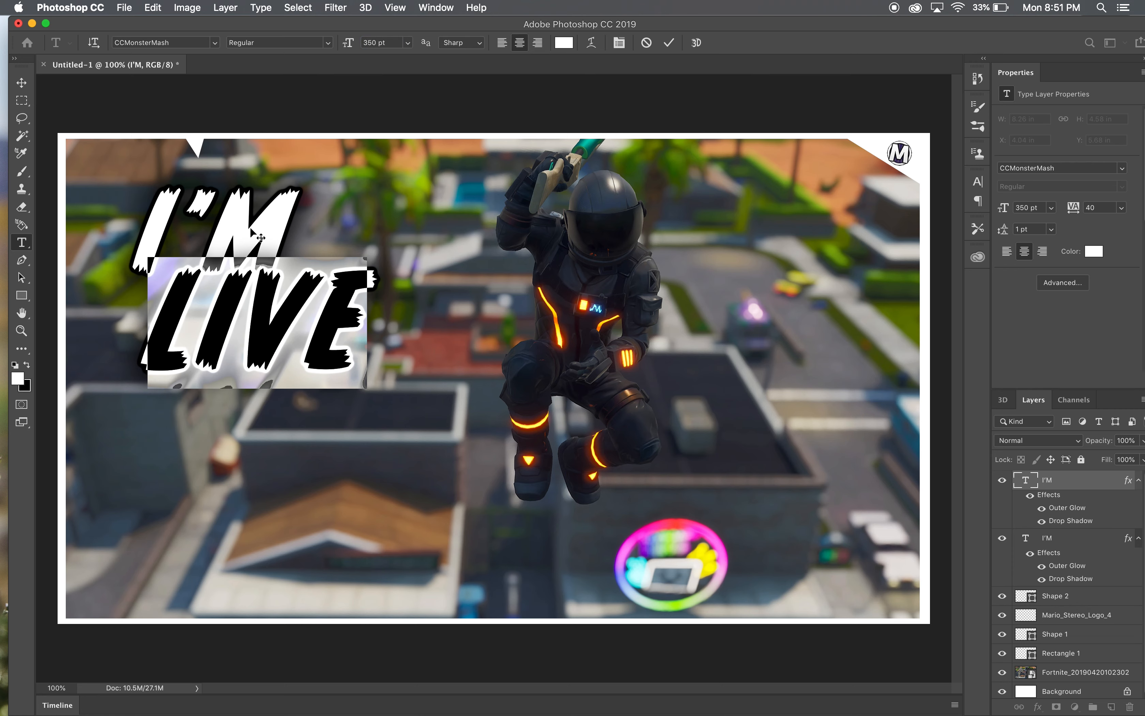
pyautogui.click(21, 82)
# - Set the font size of the I'M text to 350 pt
pyautogui.click(271, 204)
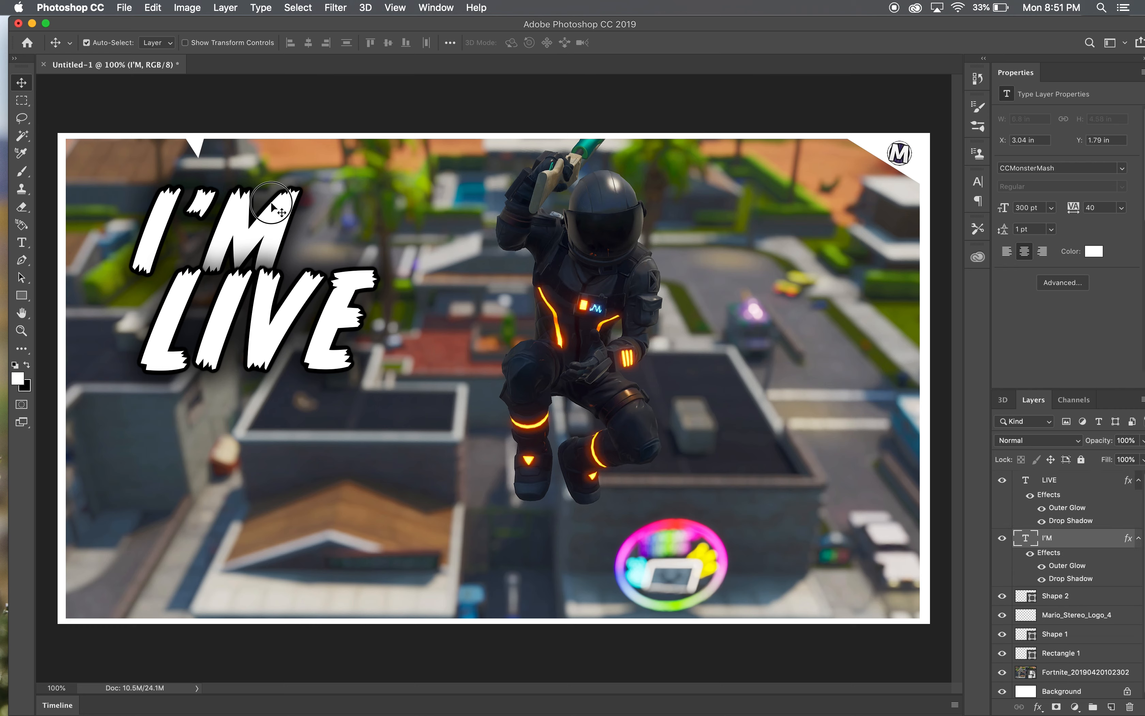
pyautogui.doubleClick(273, 204)
pyautogui.click(375, 44)
pyautogui.write('350')
pyautogui.press('Return')
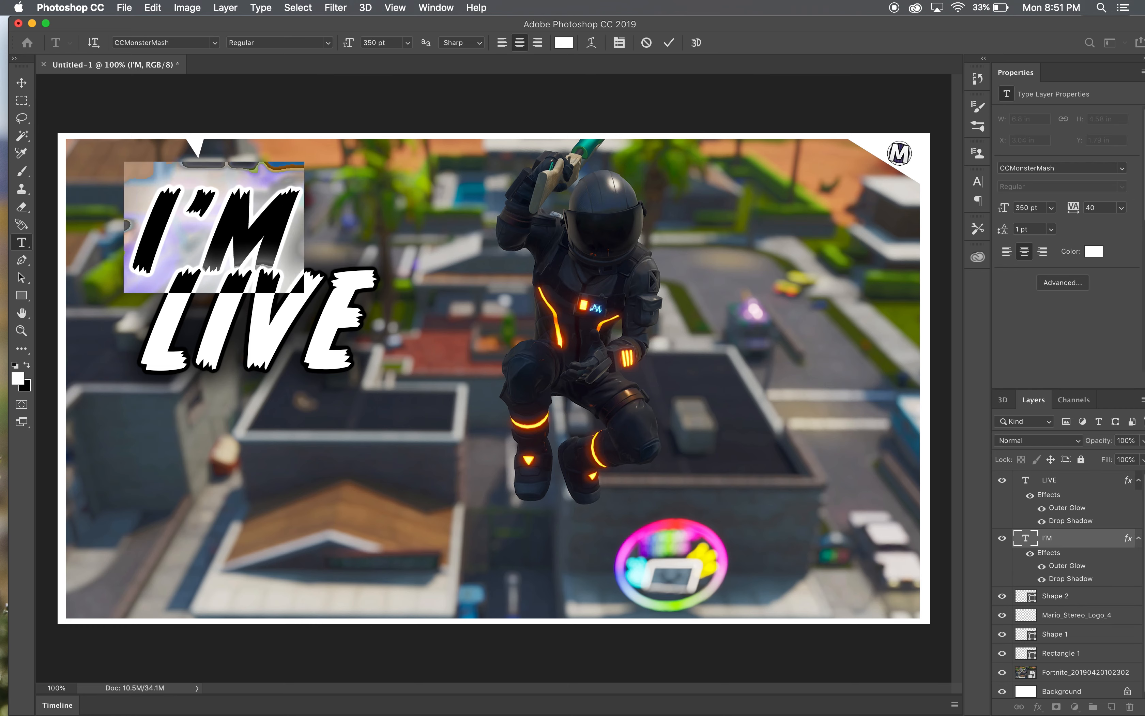
# - Move LIVE down and to the right, and shift I'M slightly down so the two words no longer overlap
pyautogui.click(21, 83)
pyautogui.moveTo(299, 327); pyautogui.dragTo(350, 374)
pyautogui.moveTo(254, 235); pyautogui.dragTo(265, 263)
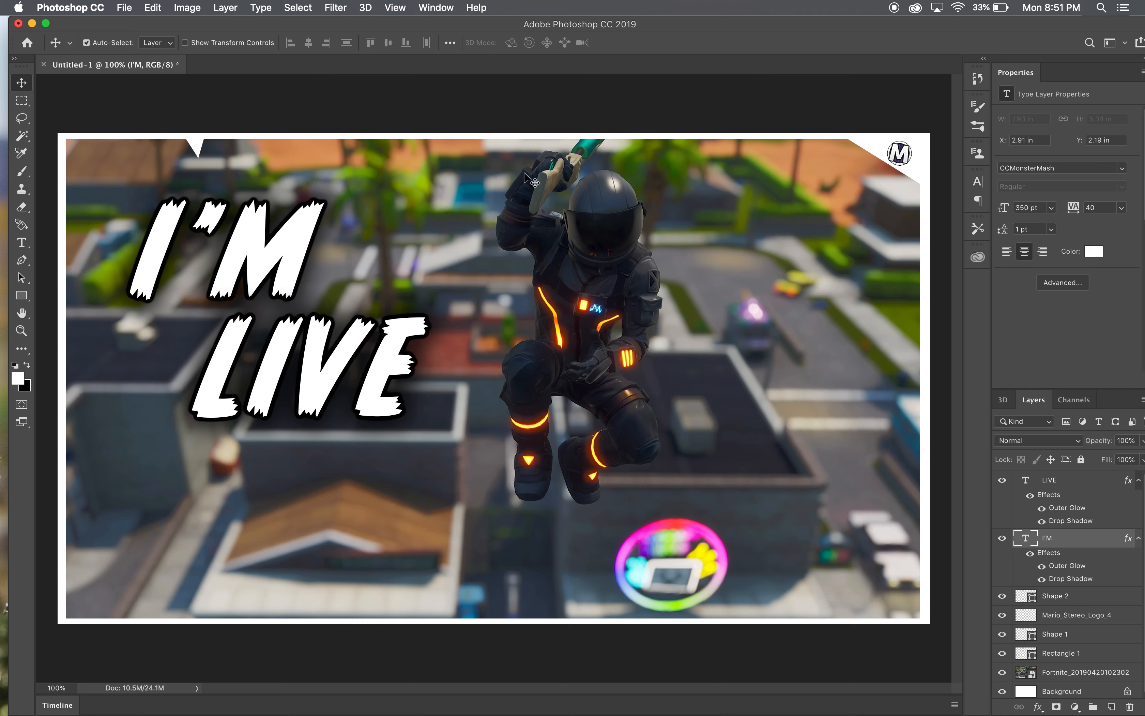
# - Place Thumbnail_Preset.png from the Thumbnail Essentials folder into the document and move its layer to the top of the stack
pyautogui.click(1098, 597)
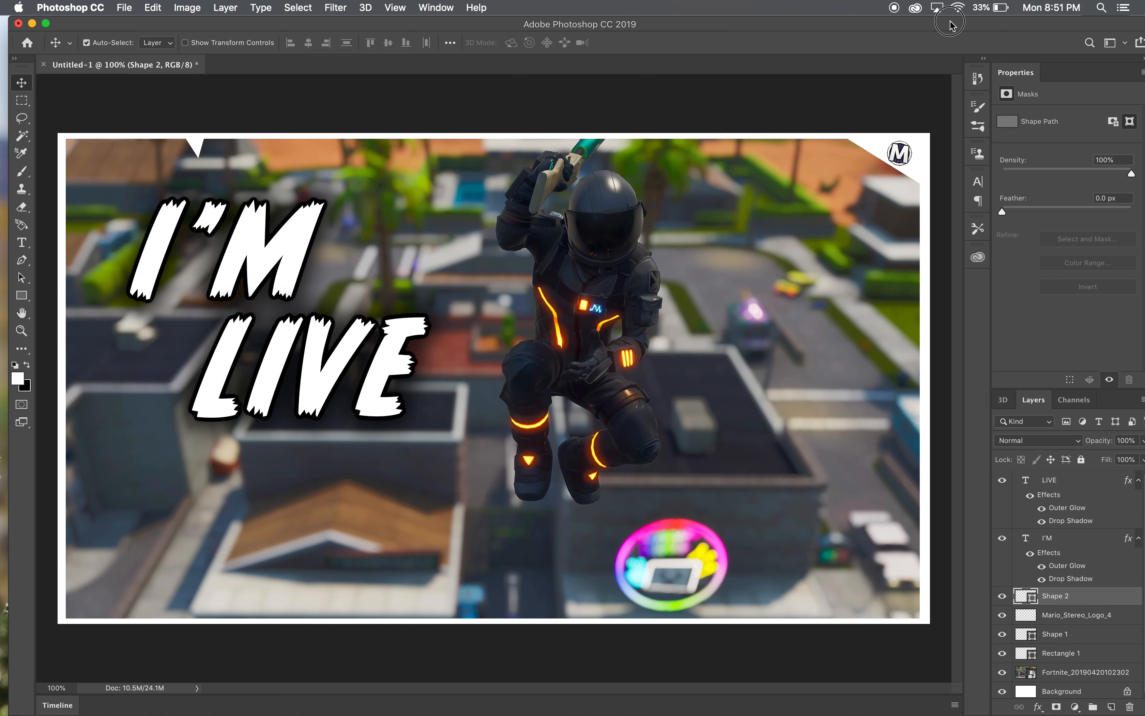
pyautogui.moveTo(951, 20); pyautogui.dragTo(845, 18)
pyautogui.click(1056, 73)
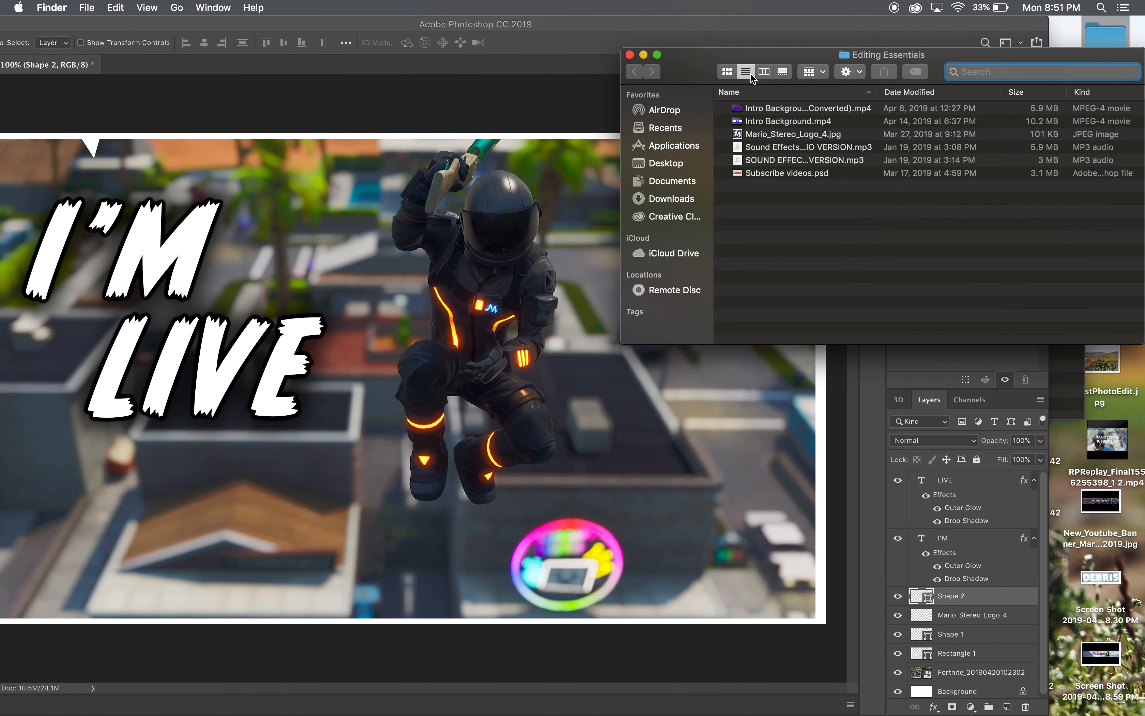
pyautogui.click(630, 54)
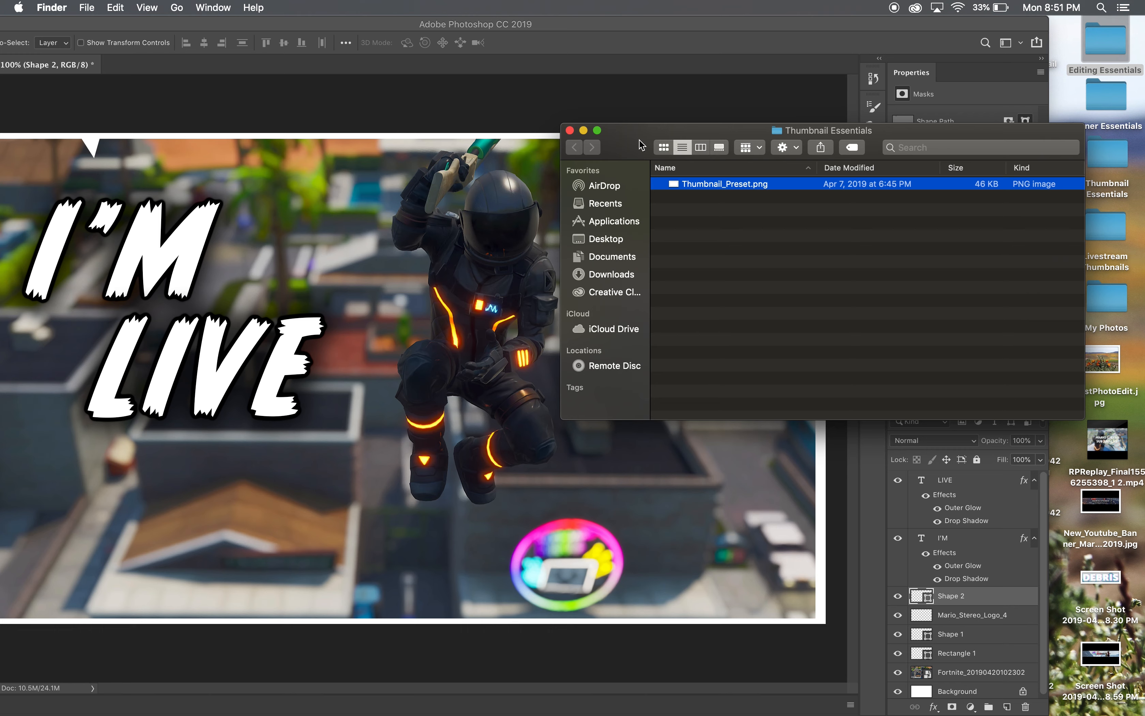
pyautogui.moveTo(765, 188); pyautogui.dragTo(437, 249)
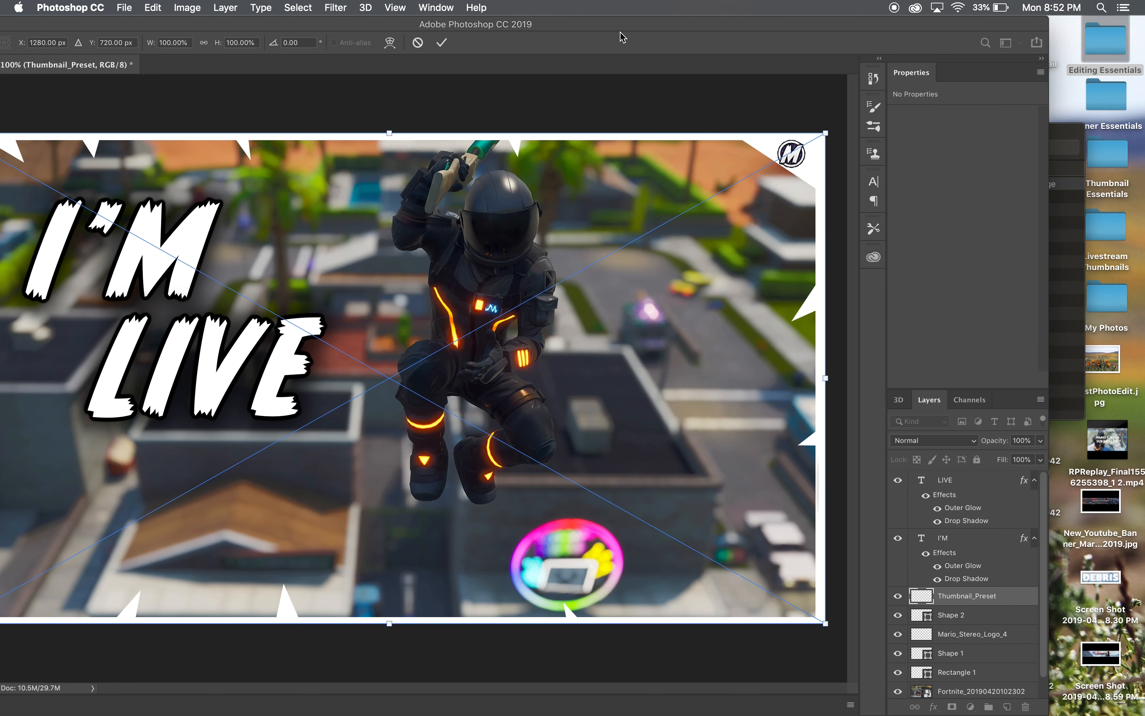
pyautogui.moveTo(984, 596); pyautogui.dragTo(983, 475)
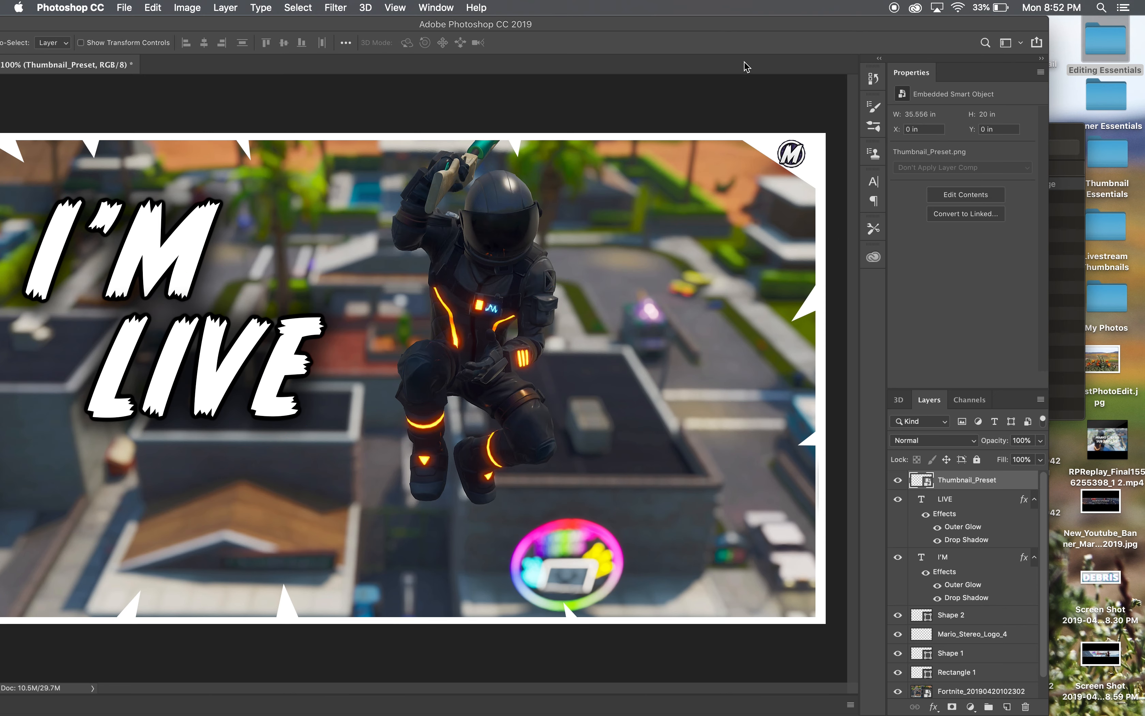
pyautogui.moveTo(745, 23); pyautogui.dragTo(807, 20)
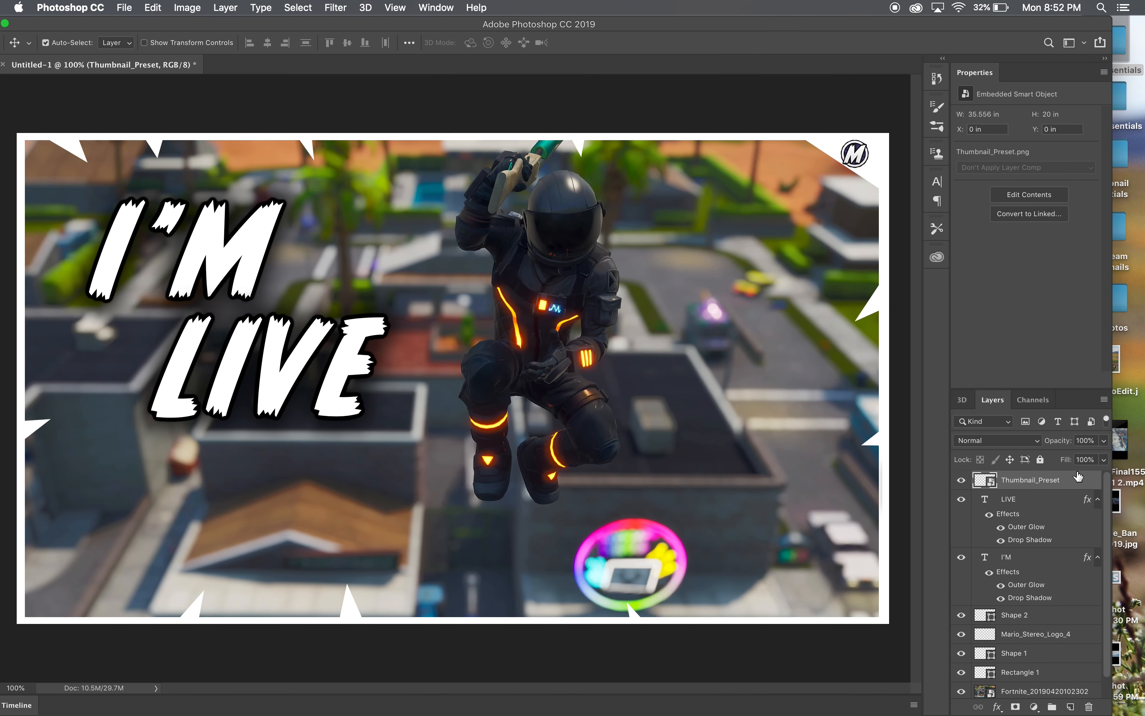
# - Toggle the Thumbnail_Preset layer's visibility to compare the thumbnail with and without the preset border
pyautogui.click(962, 480)
pyautogui.click(962, 480)
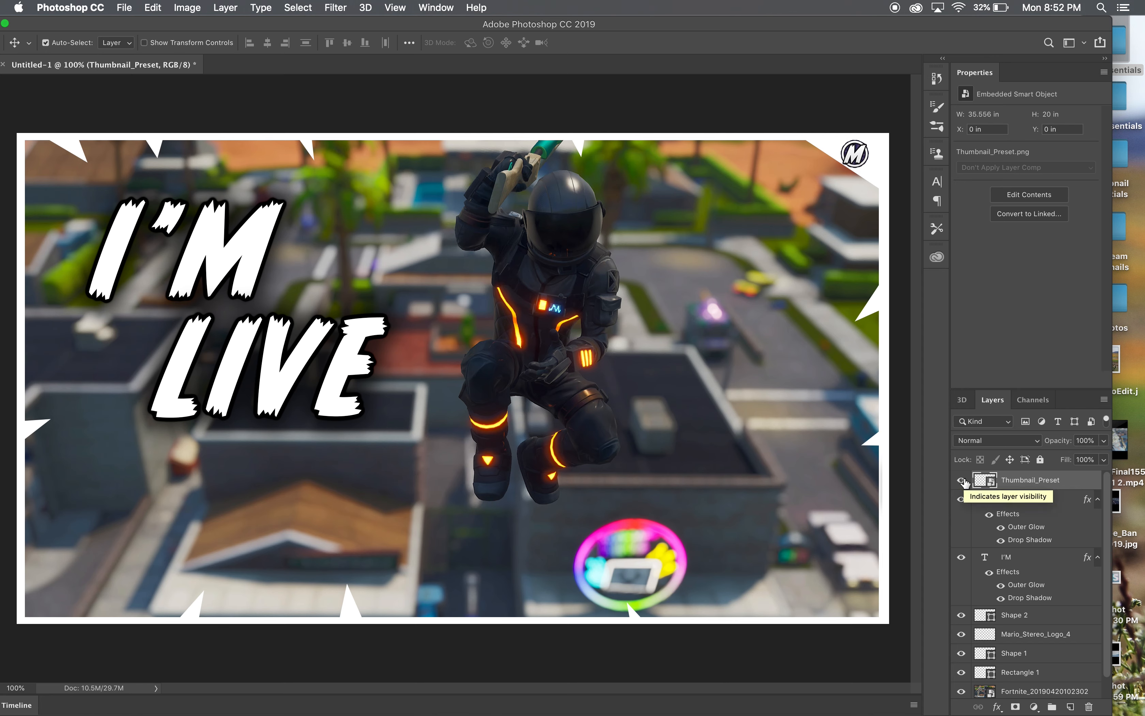
pyautogui.click(963, 481)
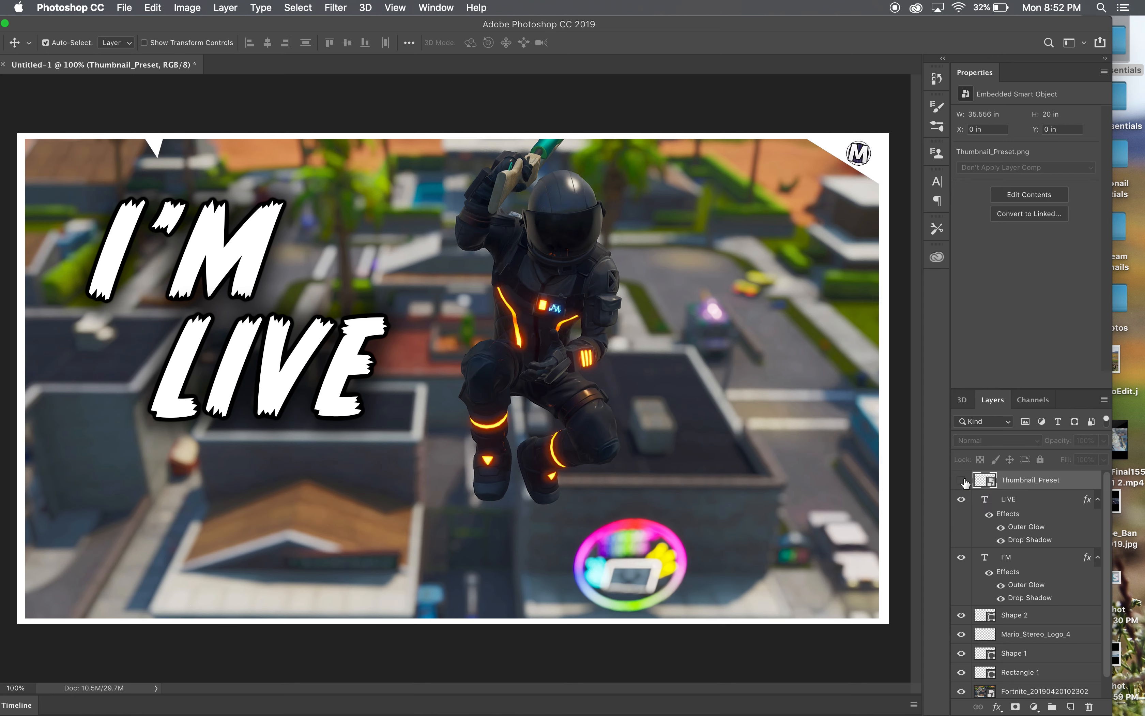
pyautogui.click(963, 480)
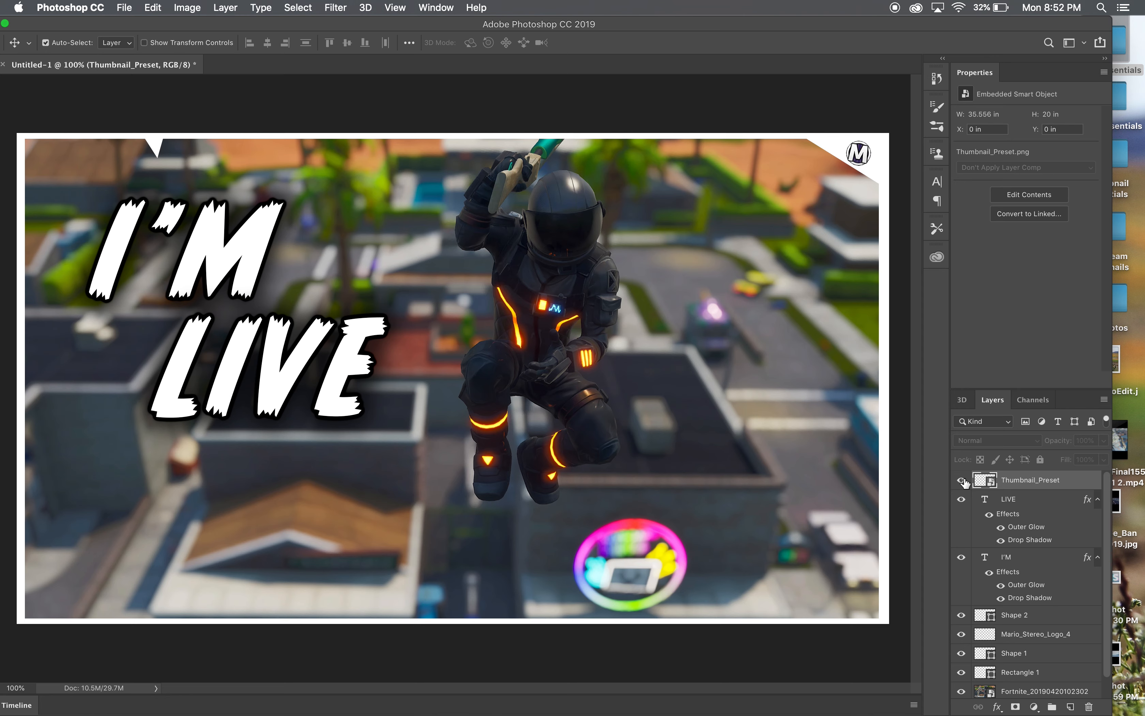